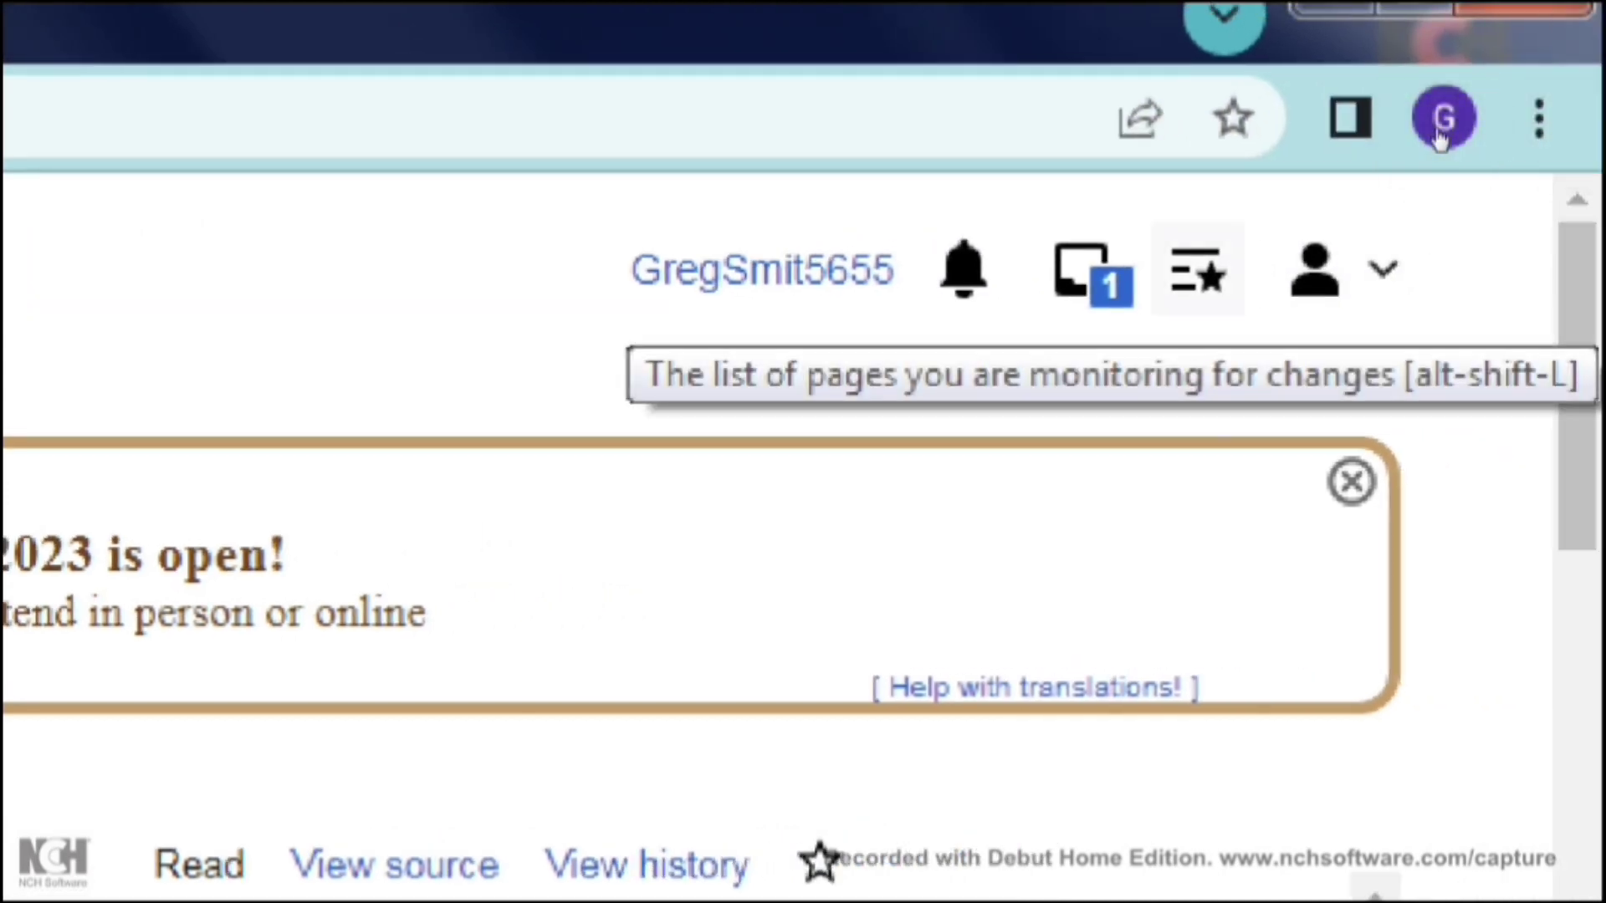
Open the account's sandbox page, start a new edit and dismiss the page notice.
left_click(1518, 134)
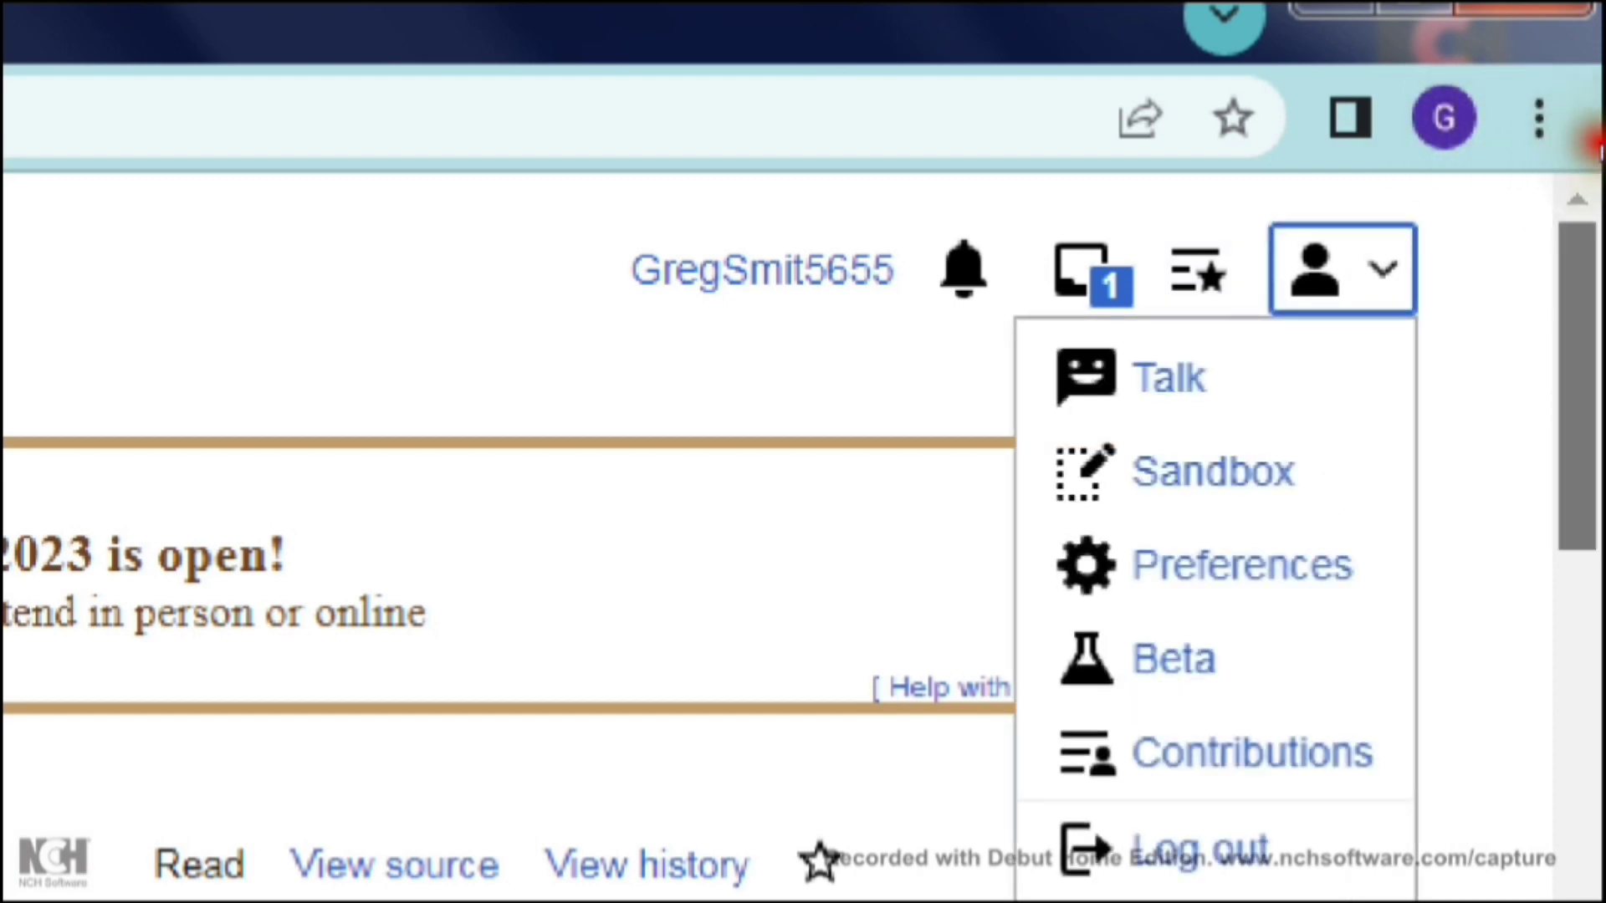
scroll(1593, 147, "down", 1)
scroll(1594, 146, "down", 1)
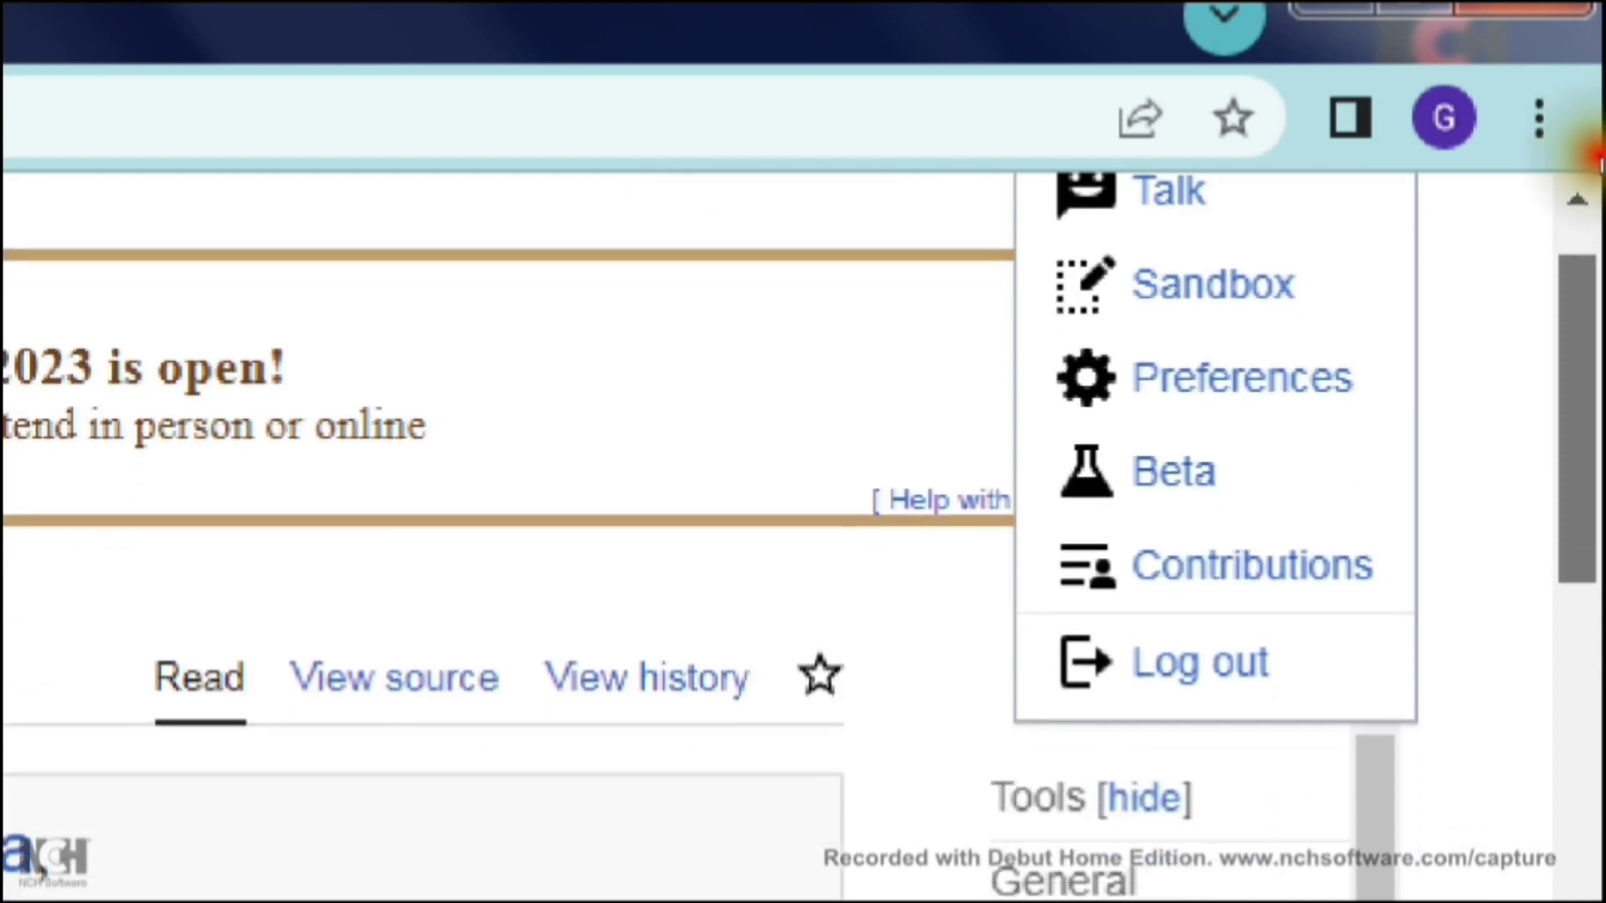
left_click(1452, 133)
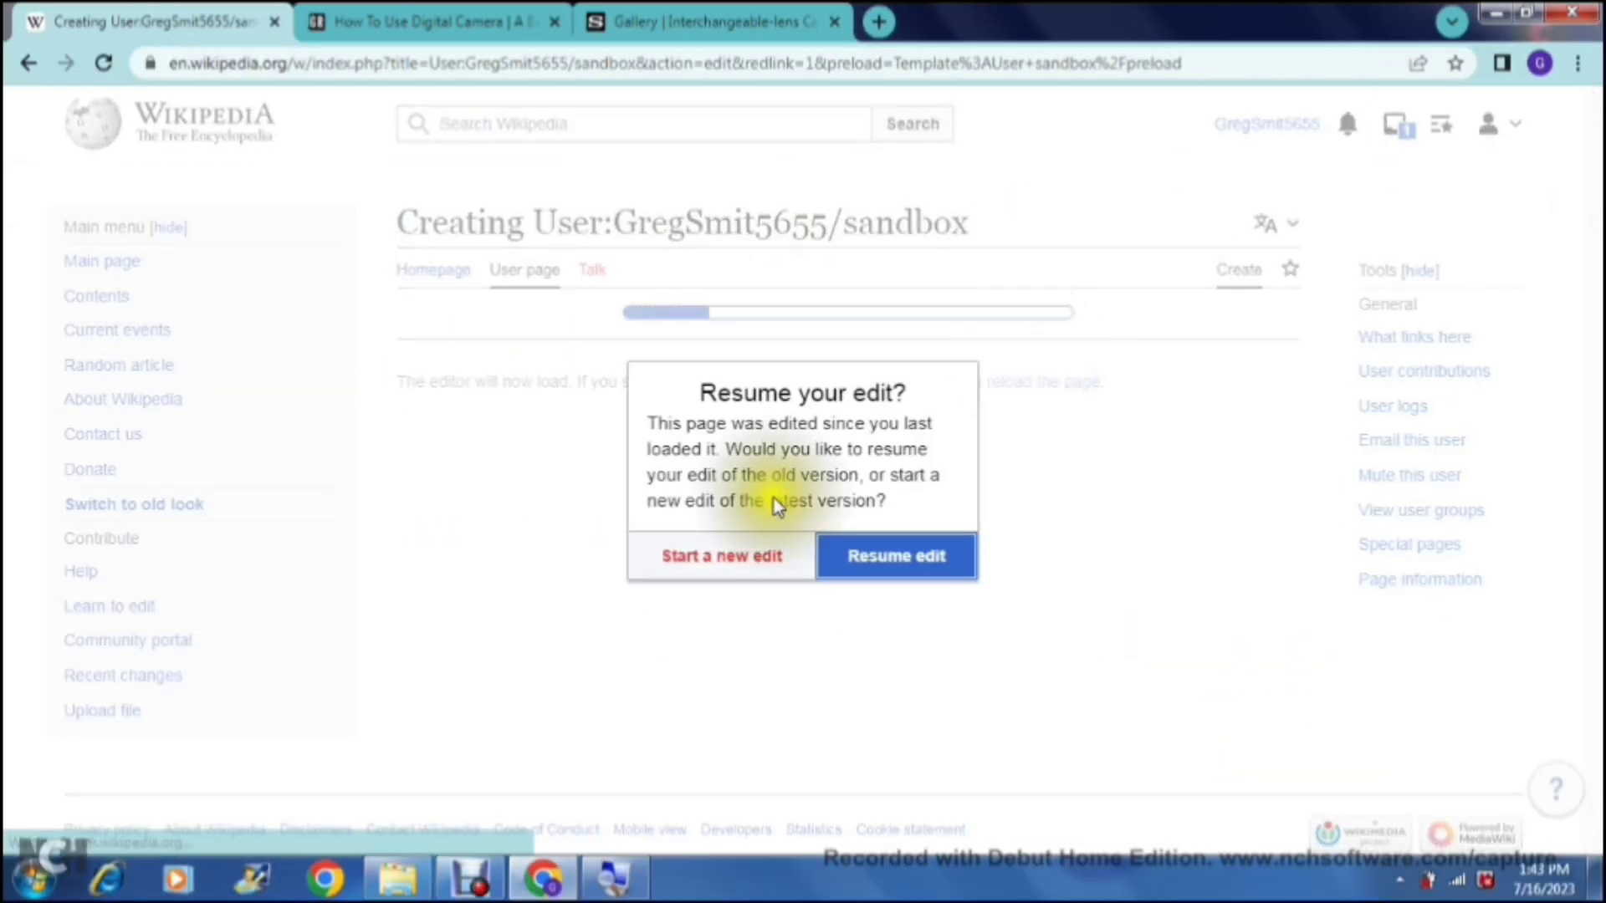
left_click(689, 557)
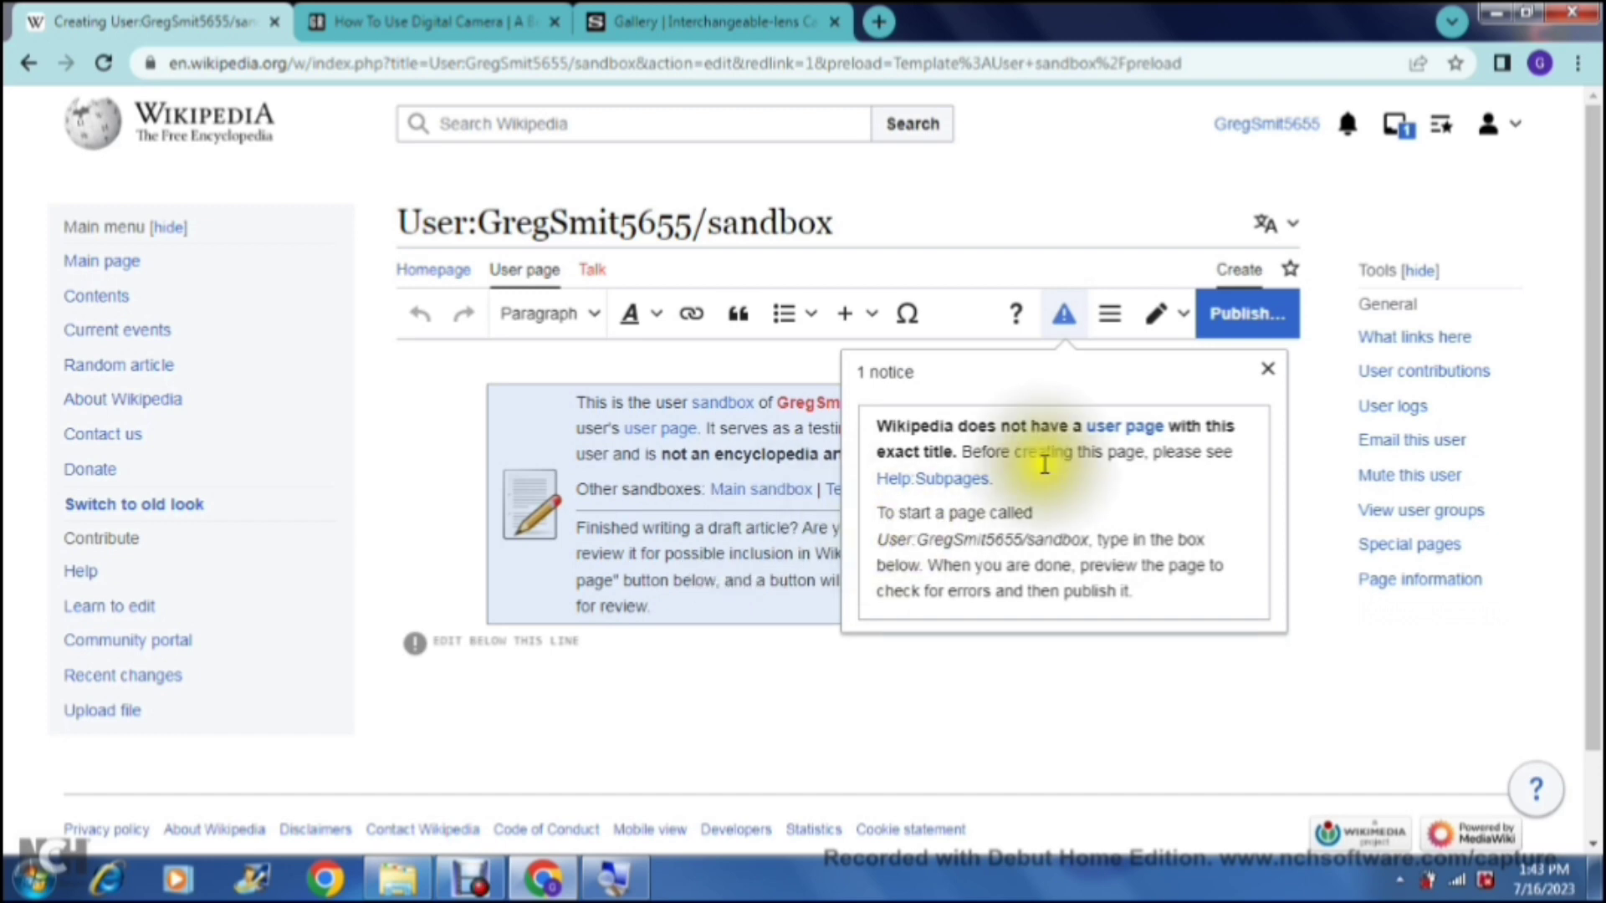
left_click(1266, 373)
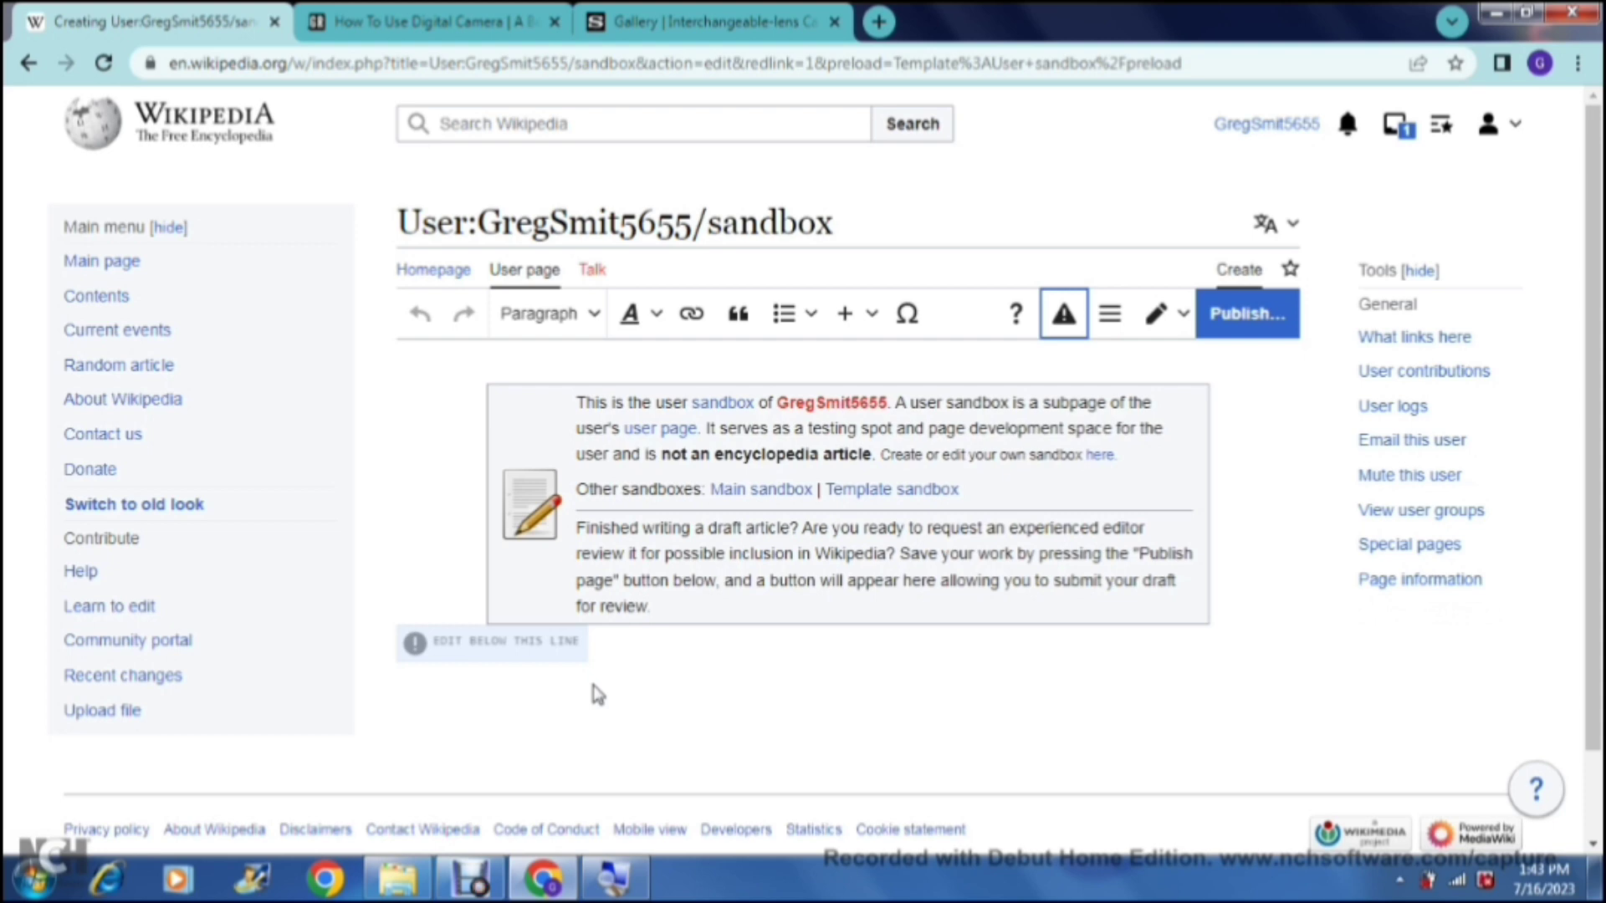
Examine the paragraph format, text style and list structure options of the visual editor.
left_click(576, 411)
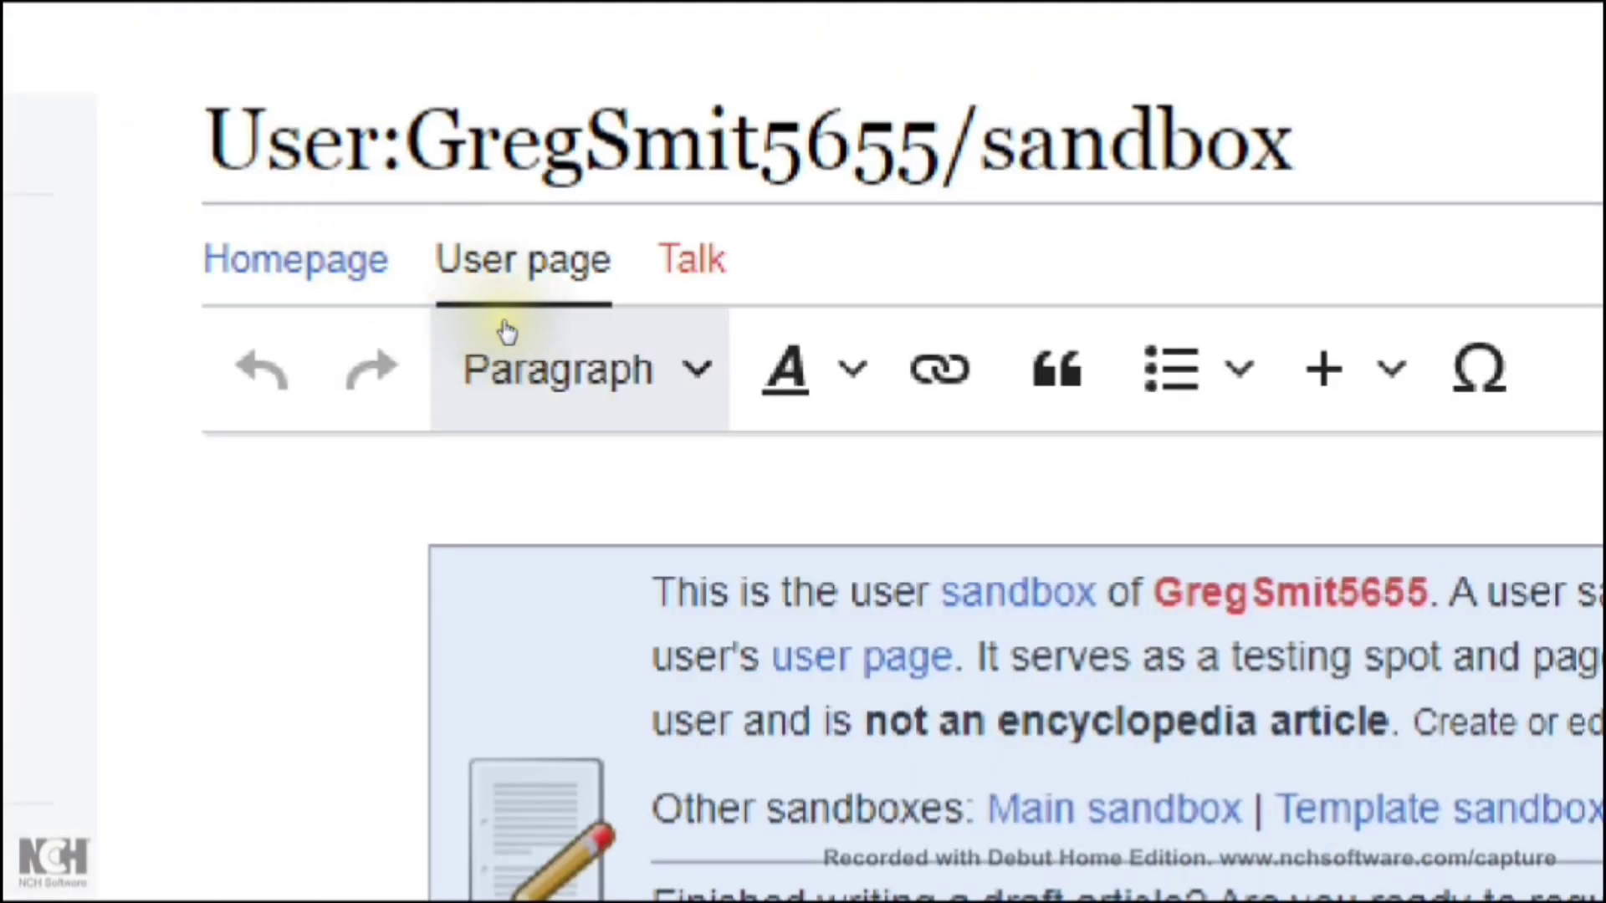
left_click(588, 322)
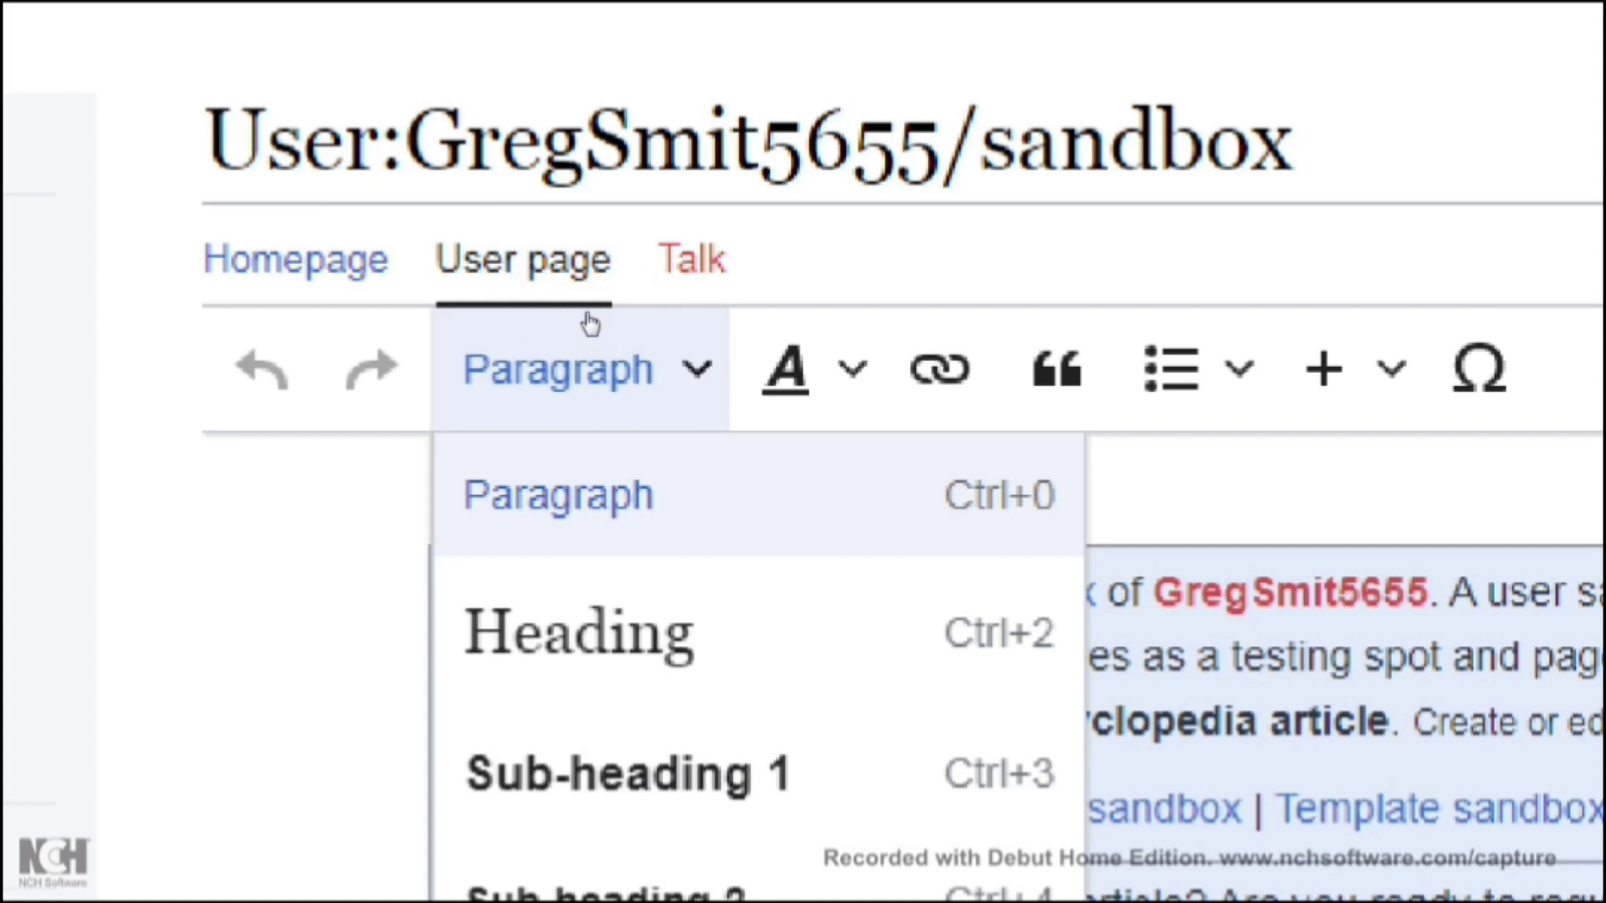
left_click(590, 323)
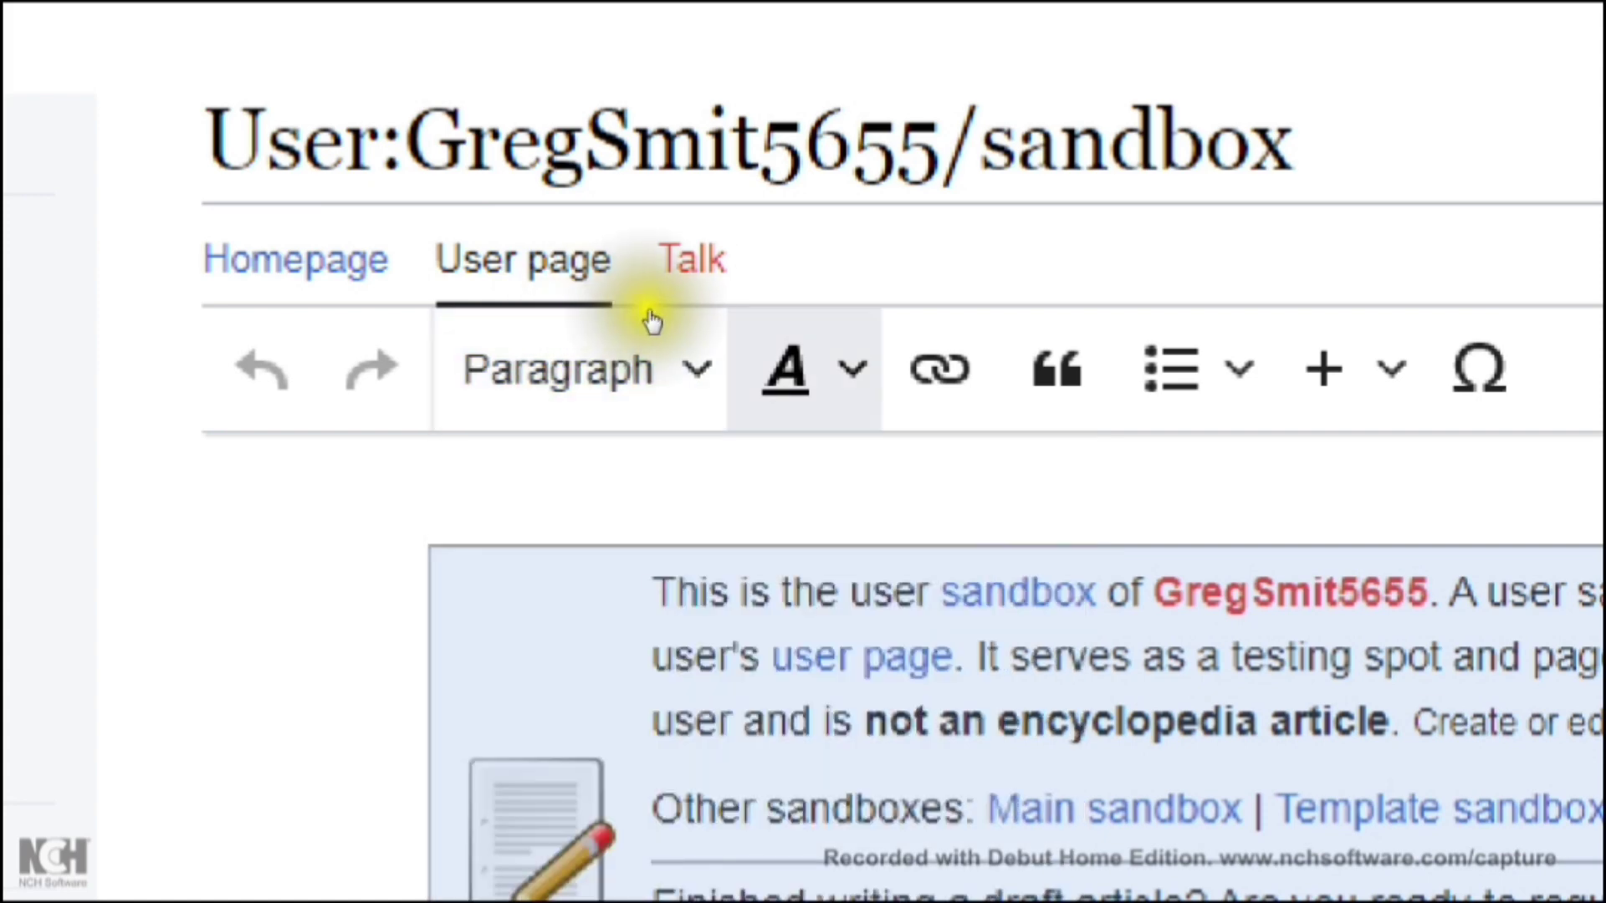
left_click(663, 319)
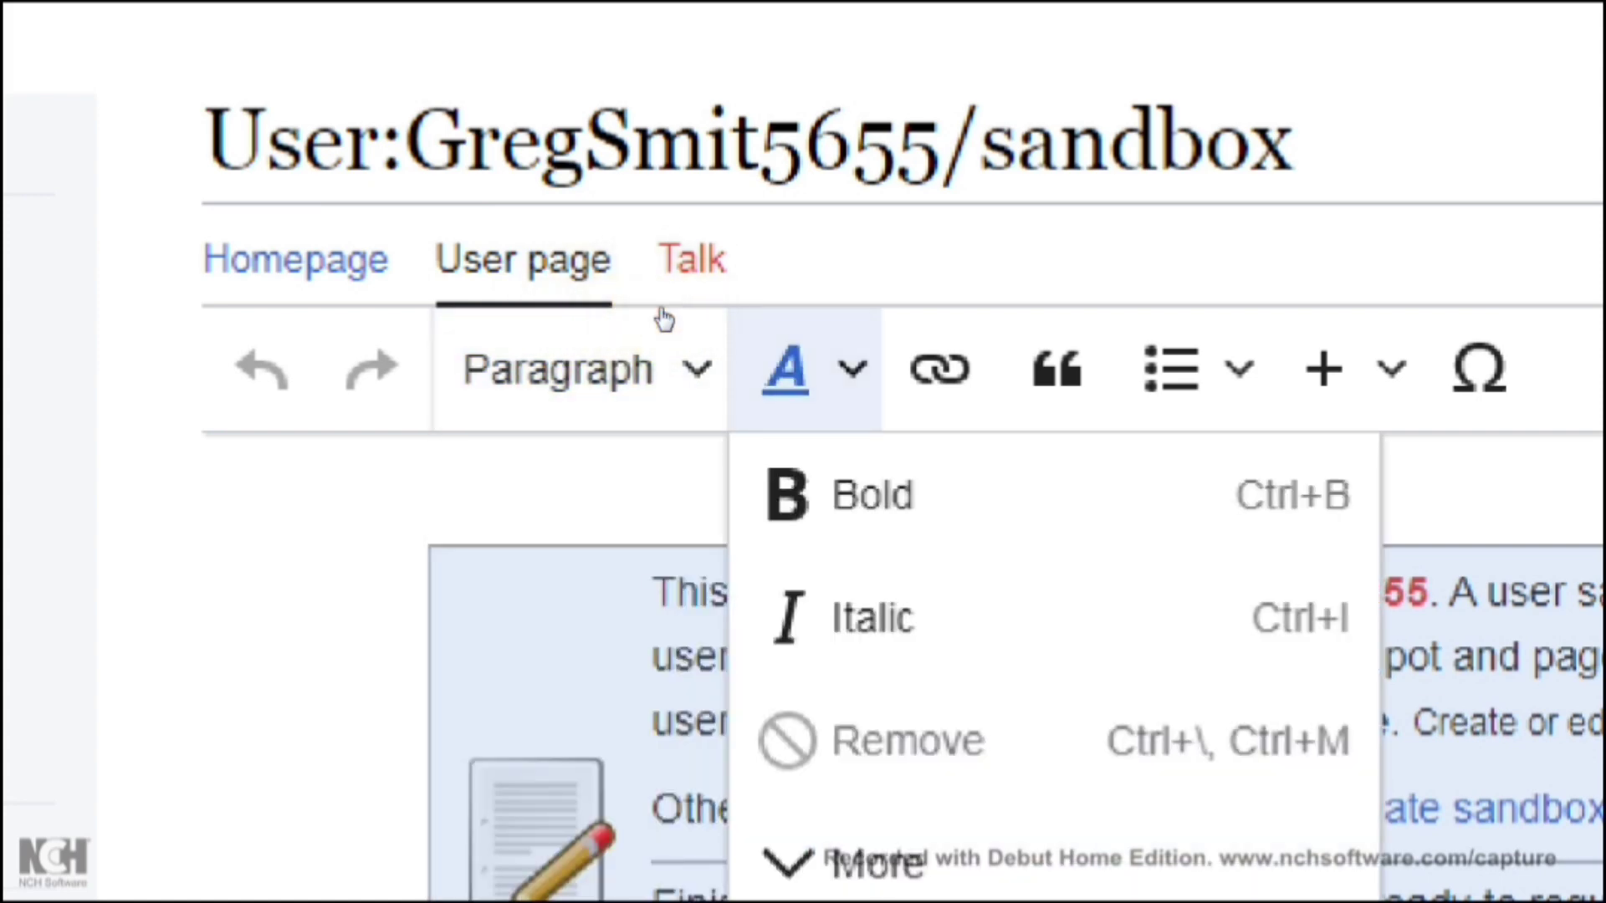
left_click(663, 320)
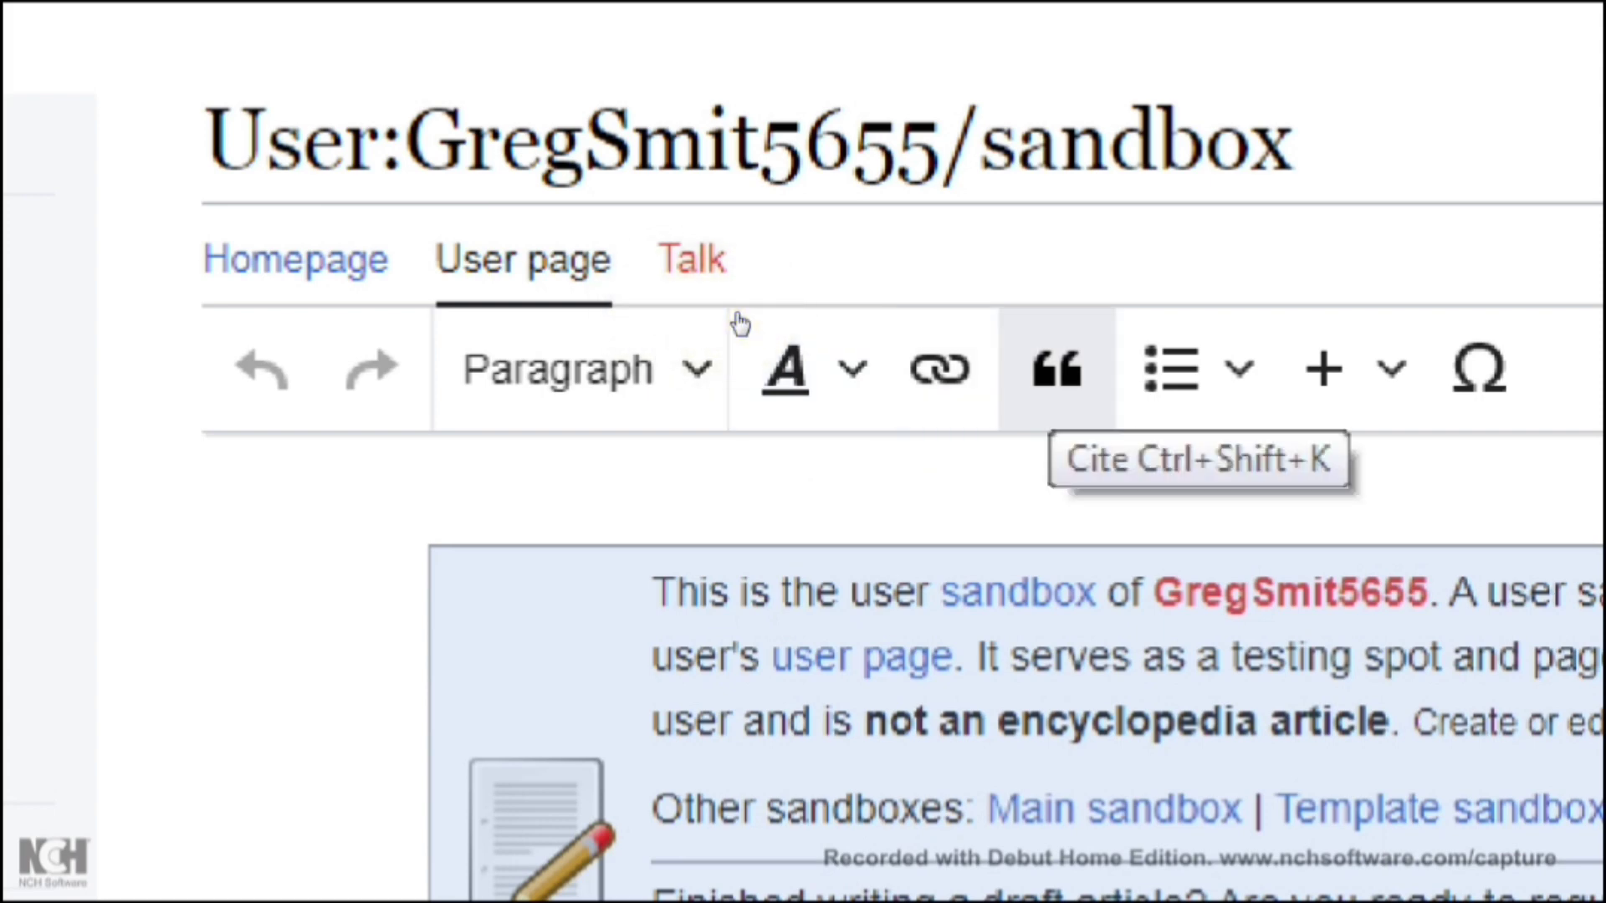
left_click(810, 322)
left_click(810, 322)
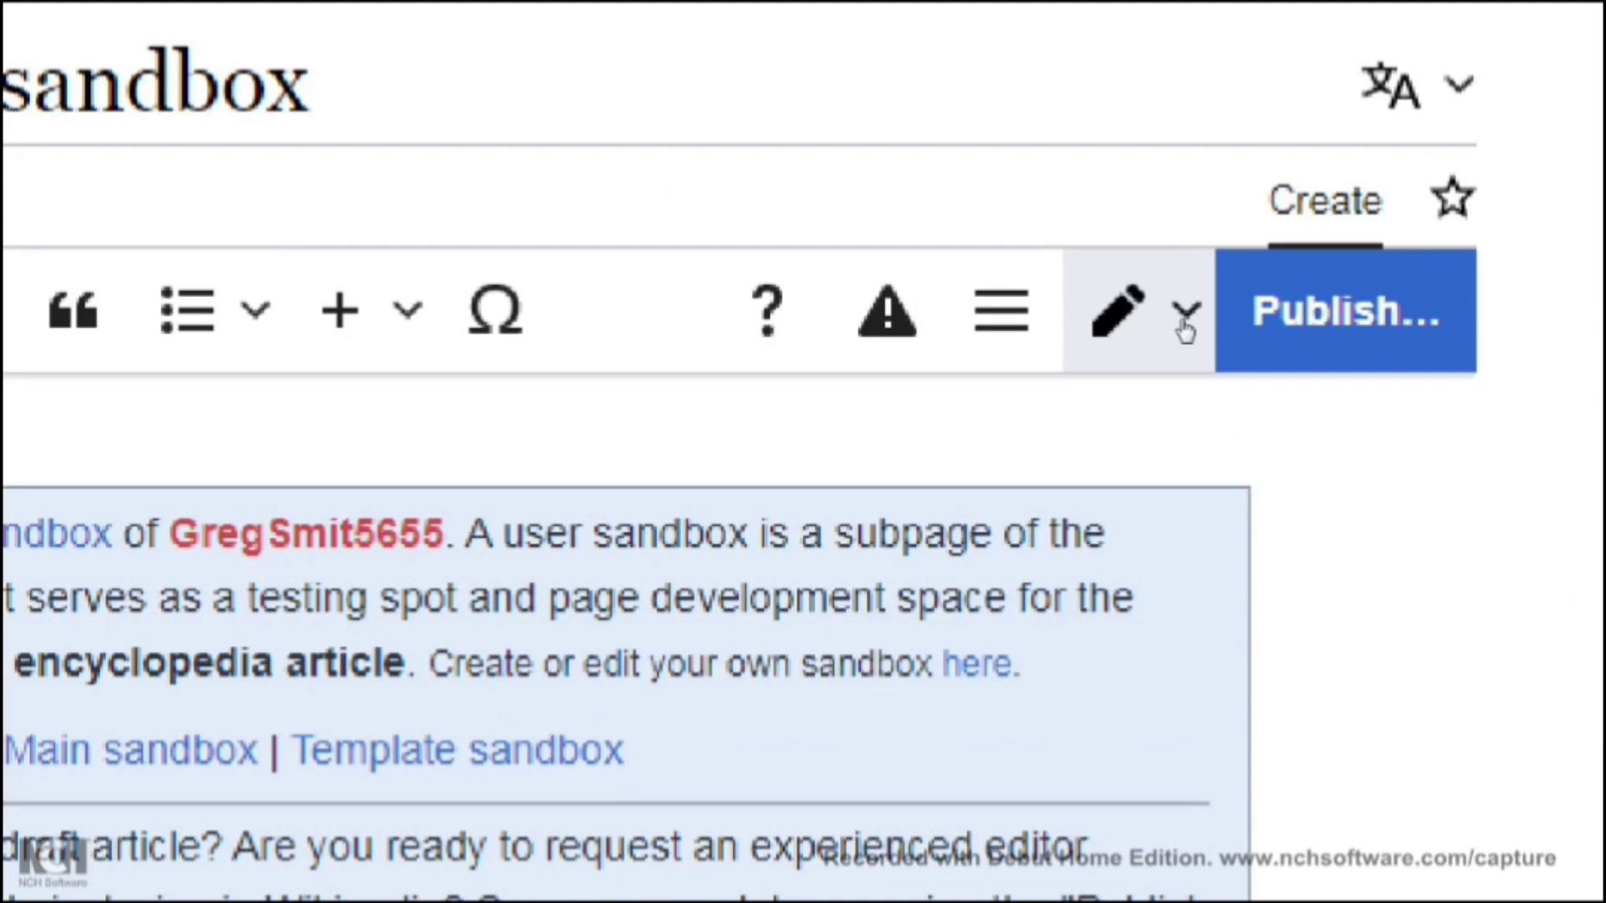
Switch the sandbox page to source editing and look over the source editor.
left_click(1183, 324)
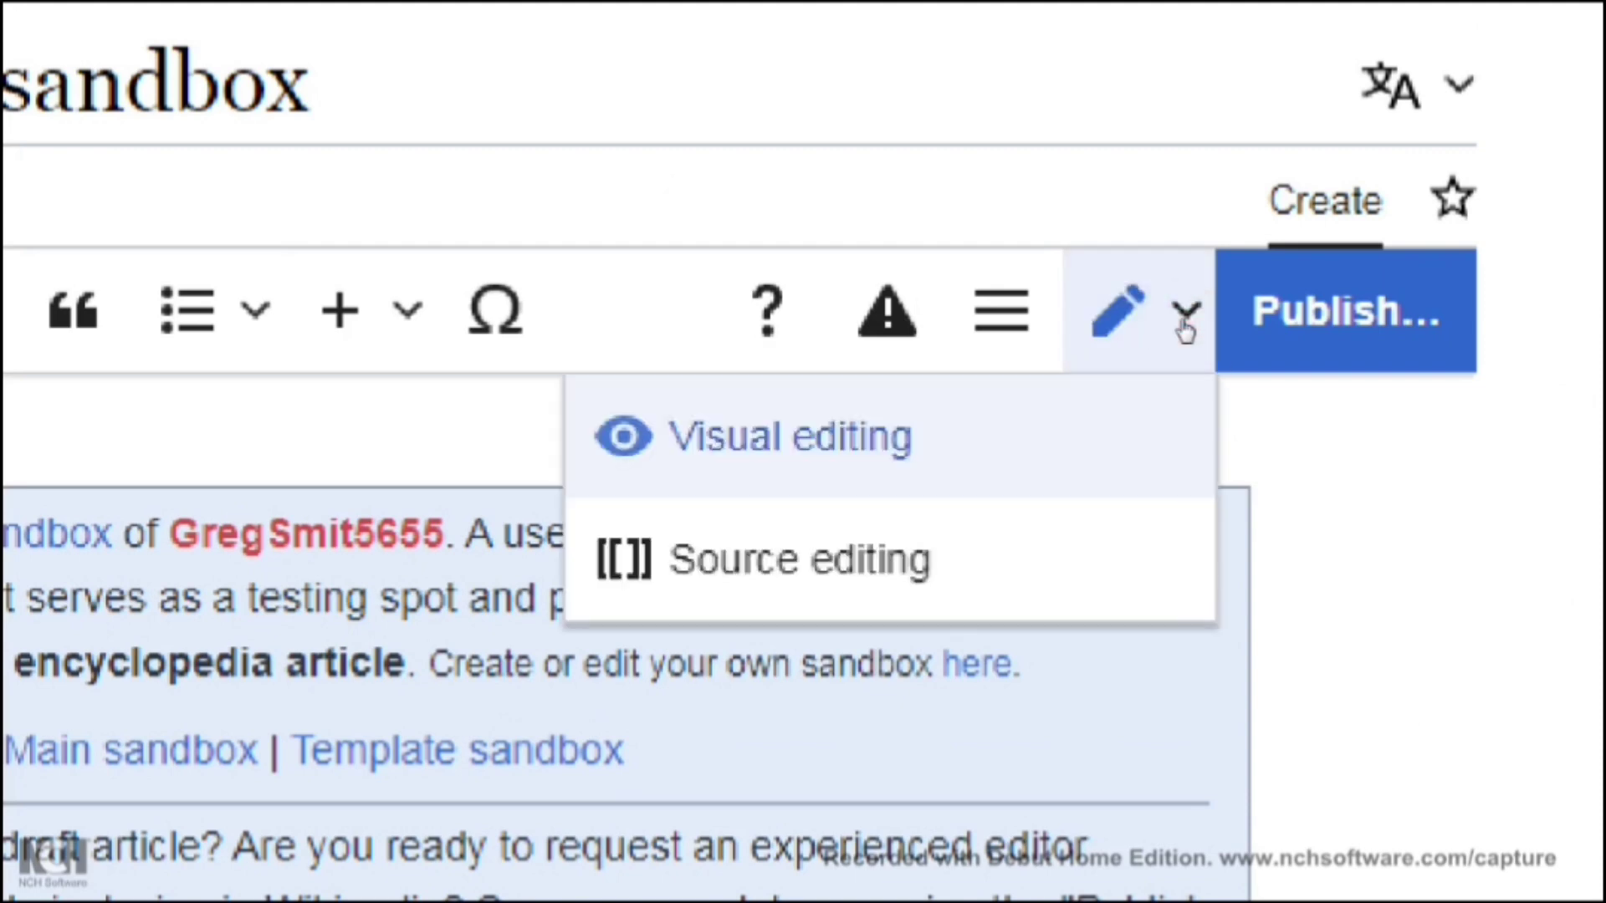
left_click(1043, 421)
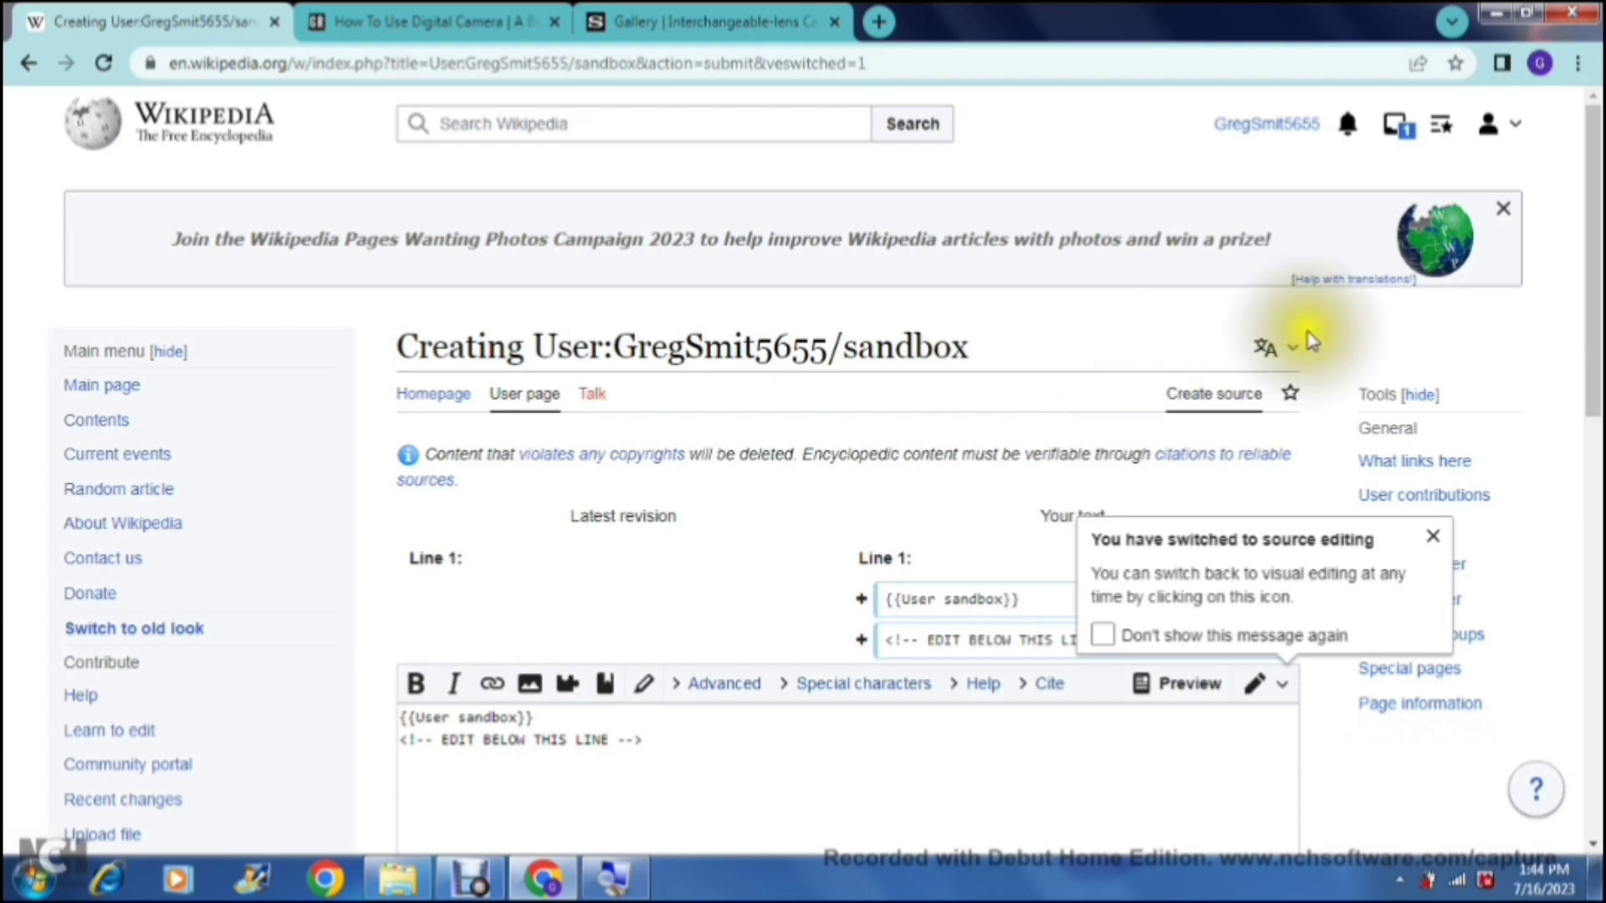
left_click_drag(1596, 276, 1596, 356)
scroll(1589, 350, "up", 3)
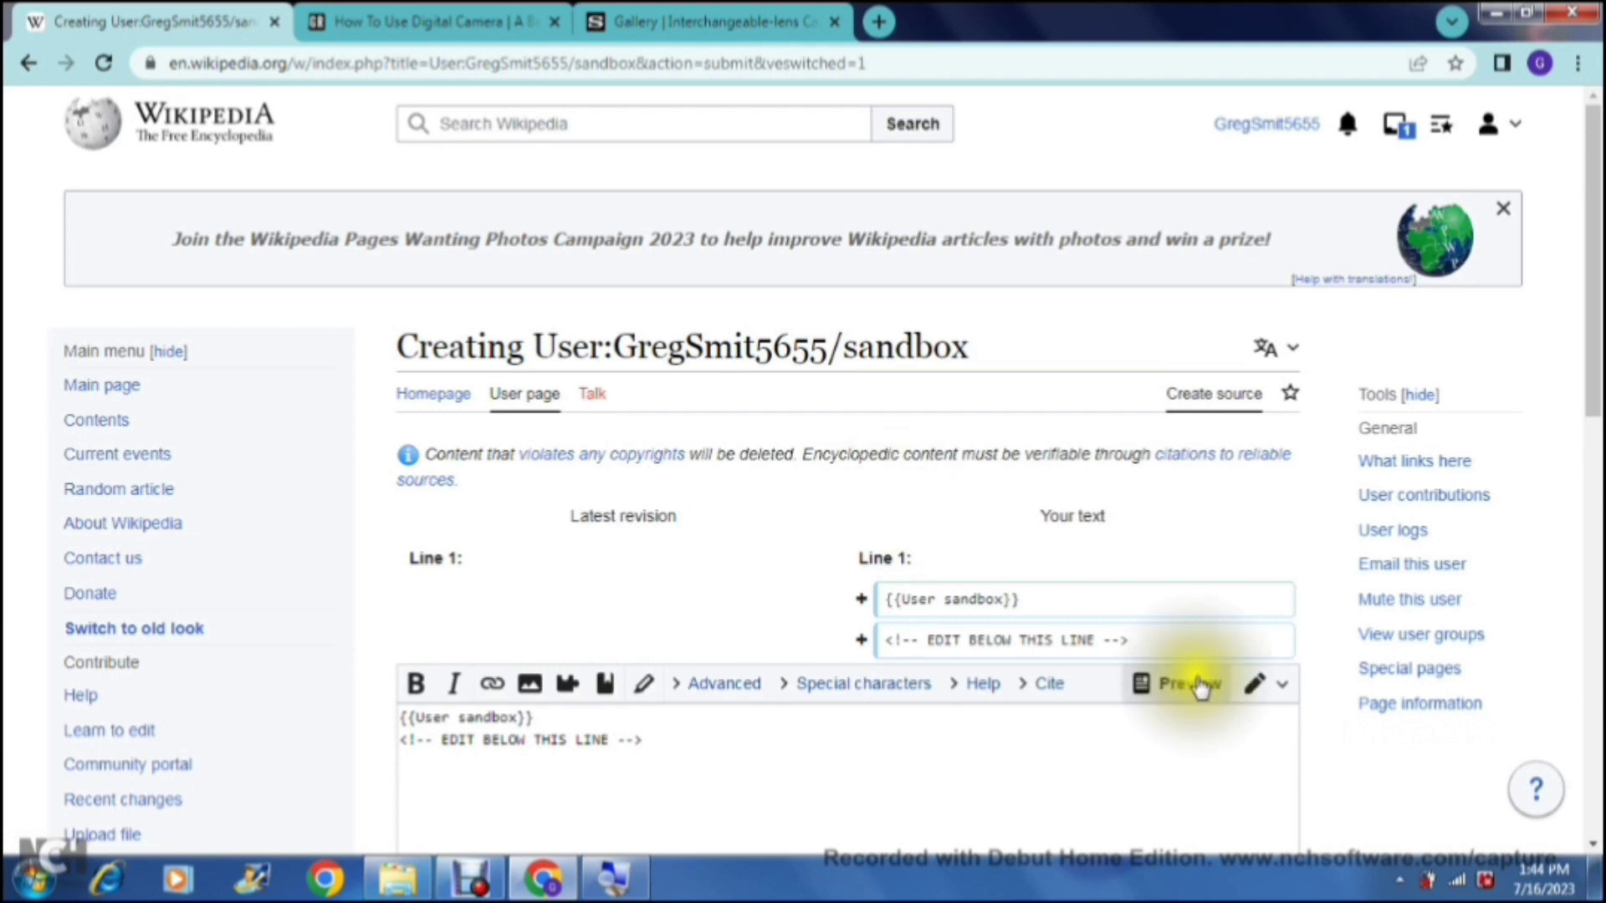
Switch the sandbox page back to visual editing and dismiss the notice about the change.
left_click(1276, 690)
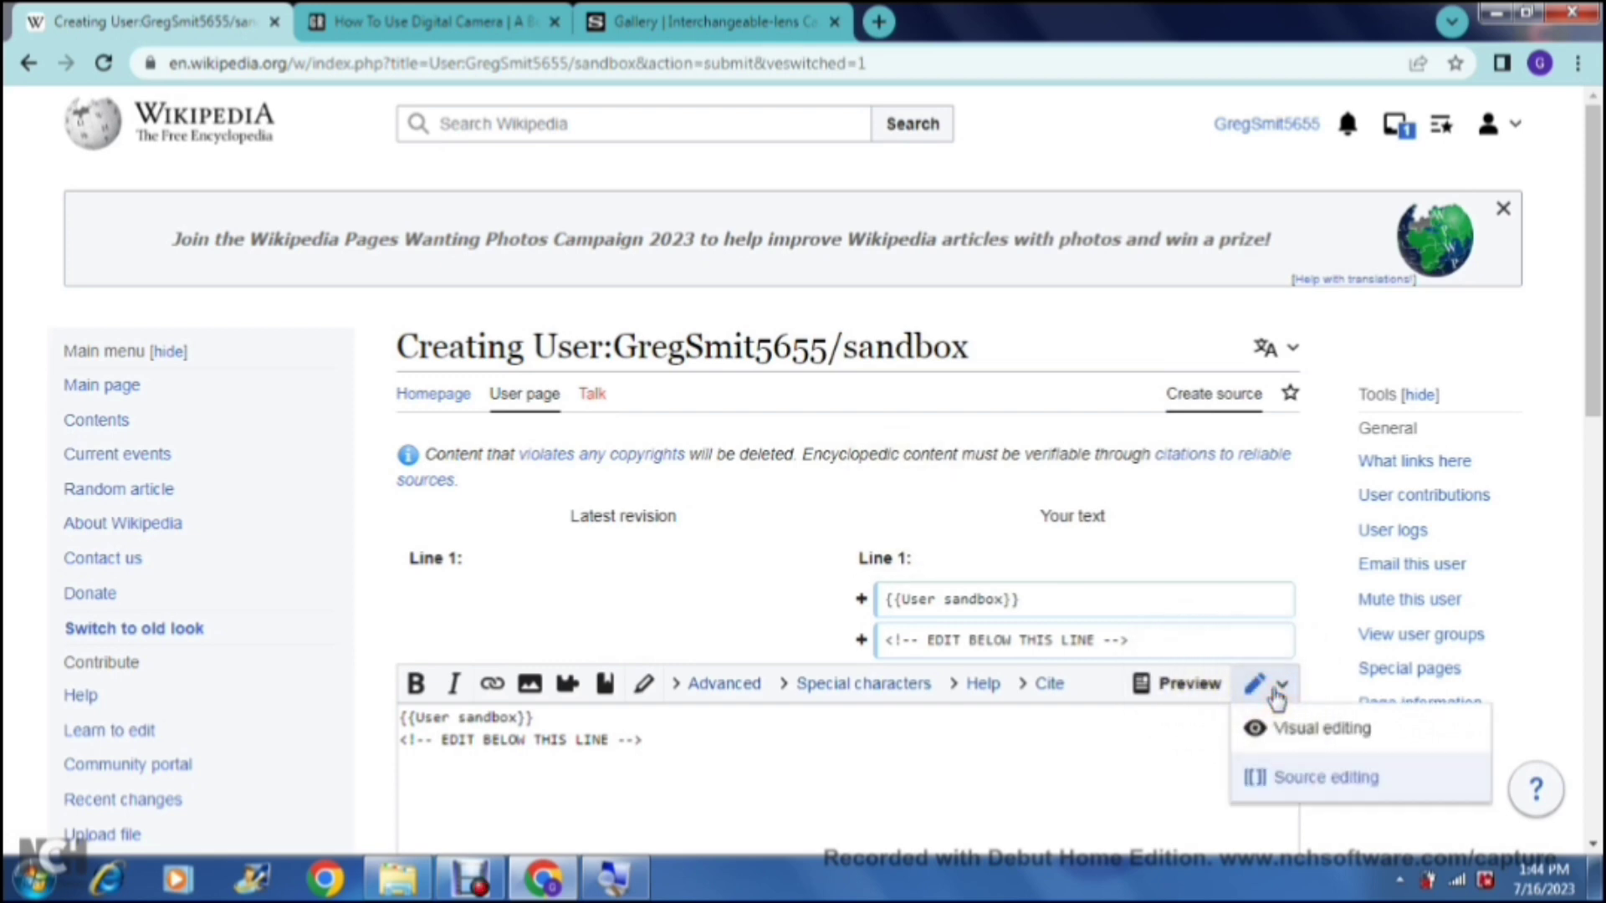
left_click(1304, 734)
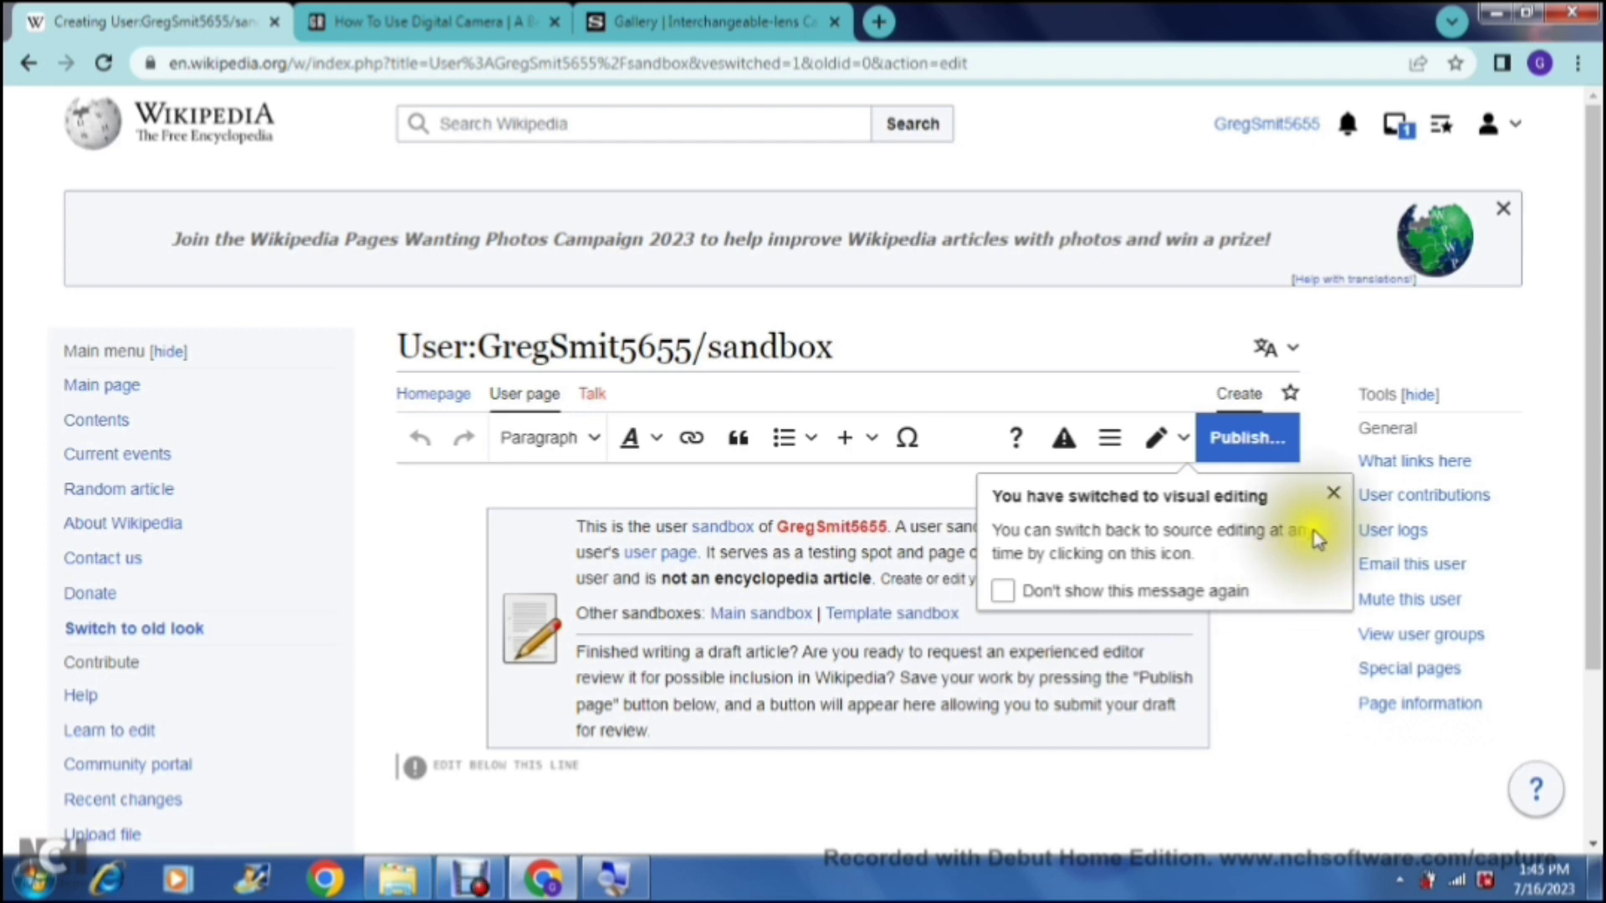
left_click(1334, 495)
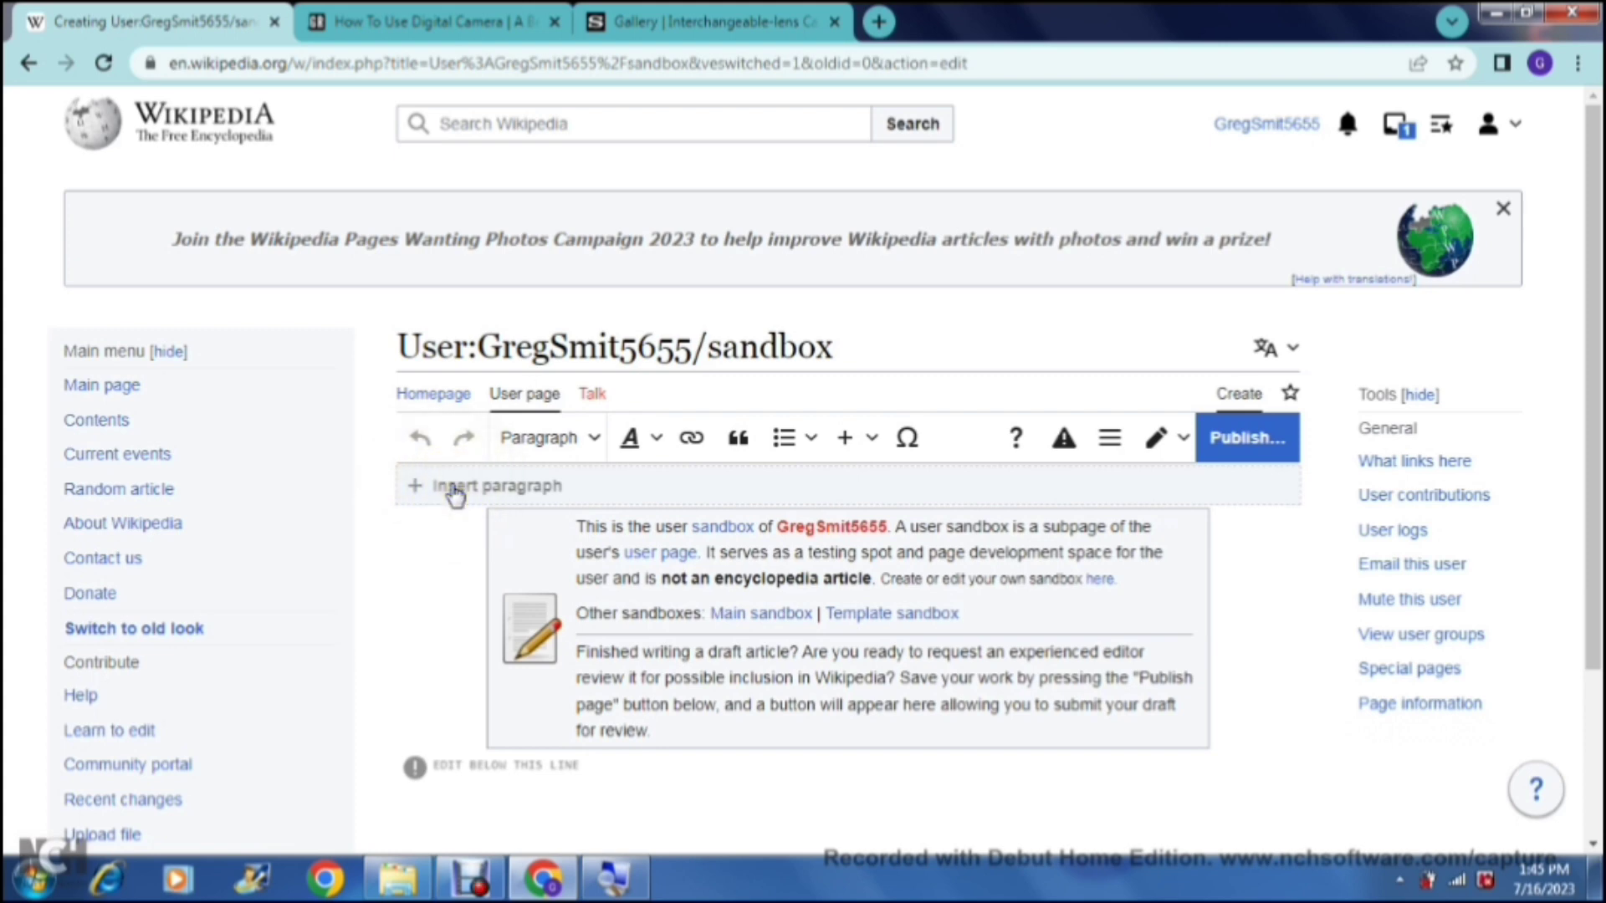
Insert a paragraph above the sandbox notice, format it as Page title and enter "Page Title".
left_click(455, 487)
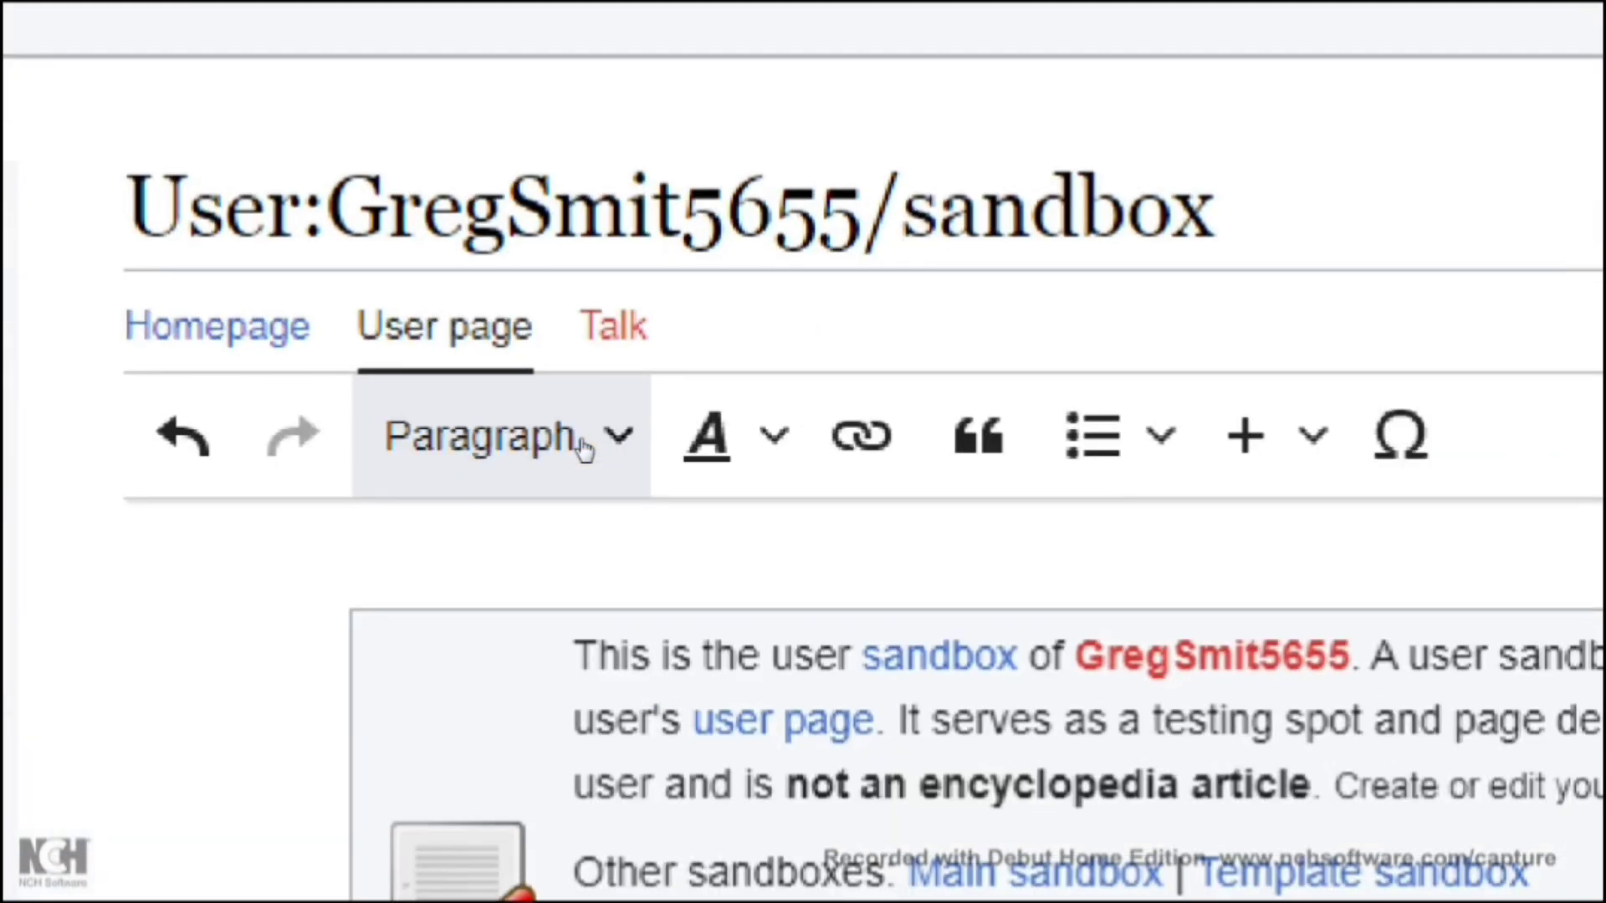
left_click(615, 437)
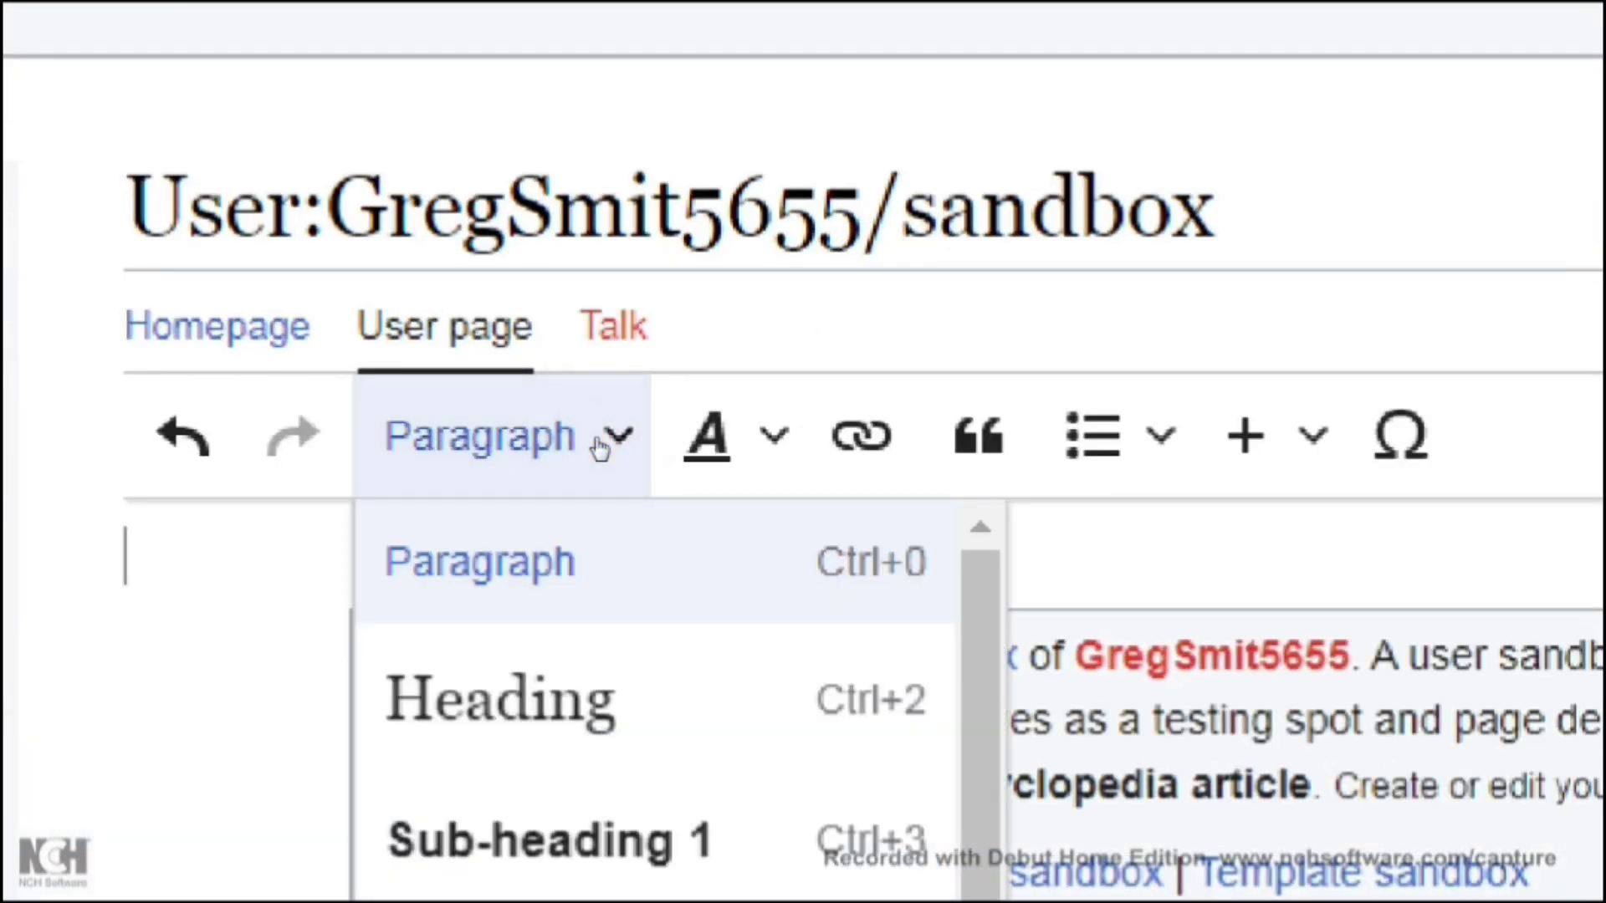
left_click(599, 448)
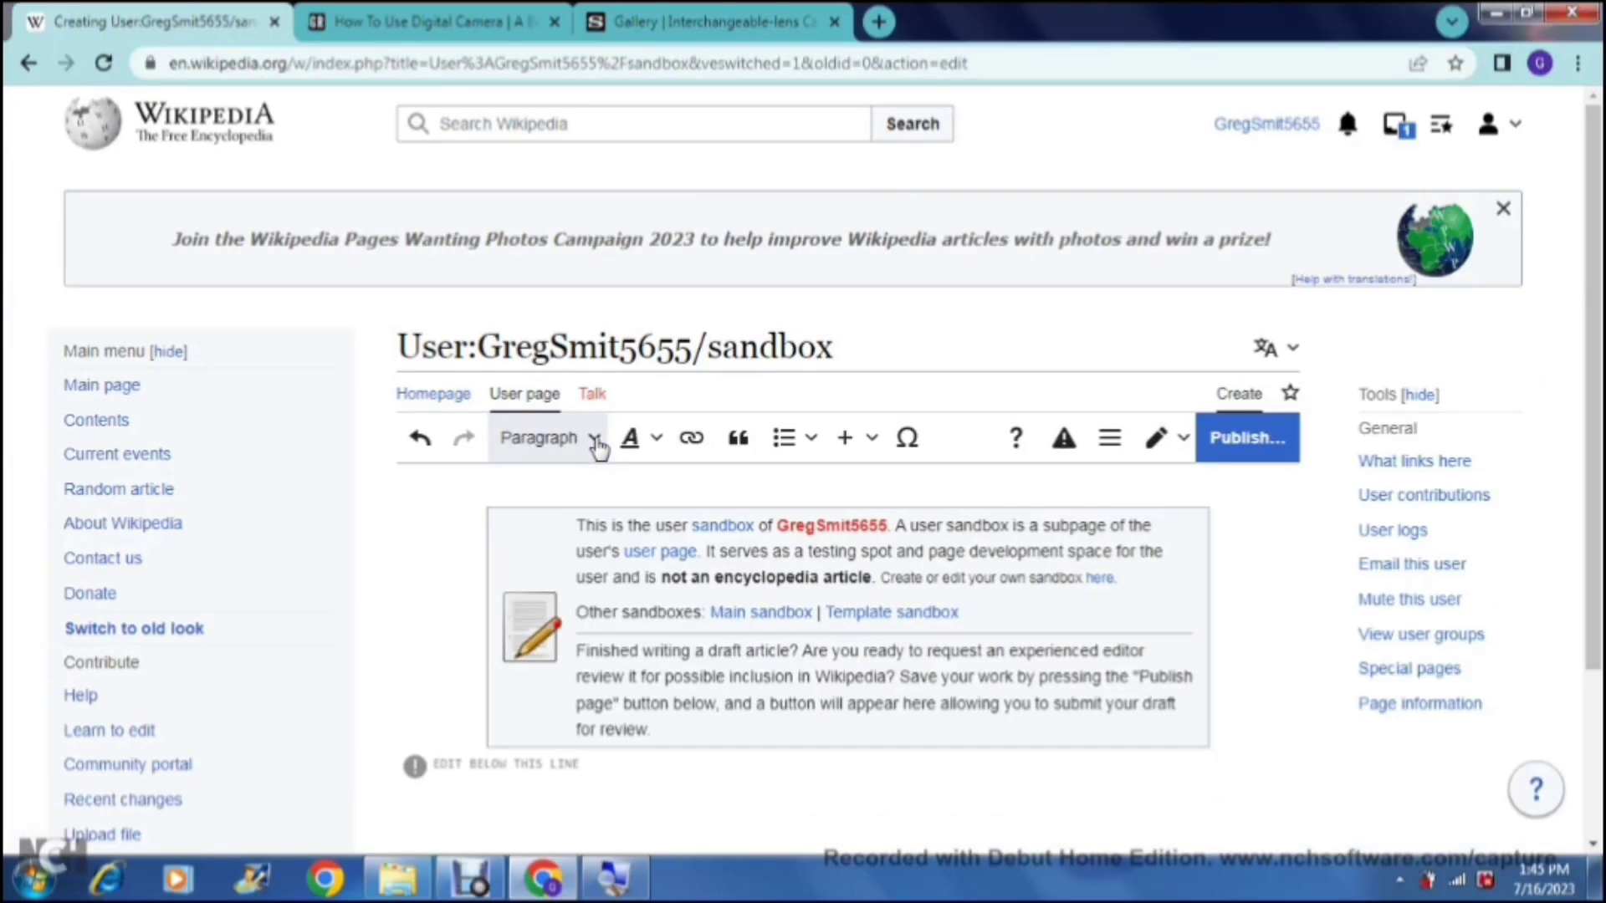
left_click(598, 443)
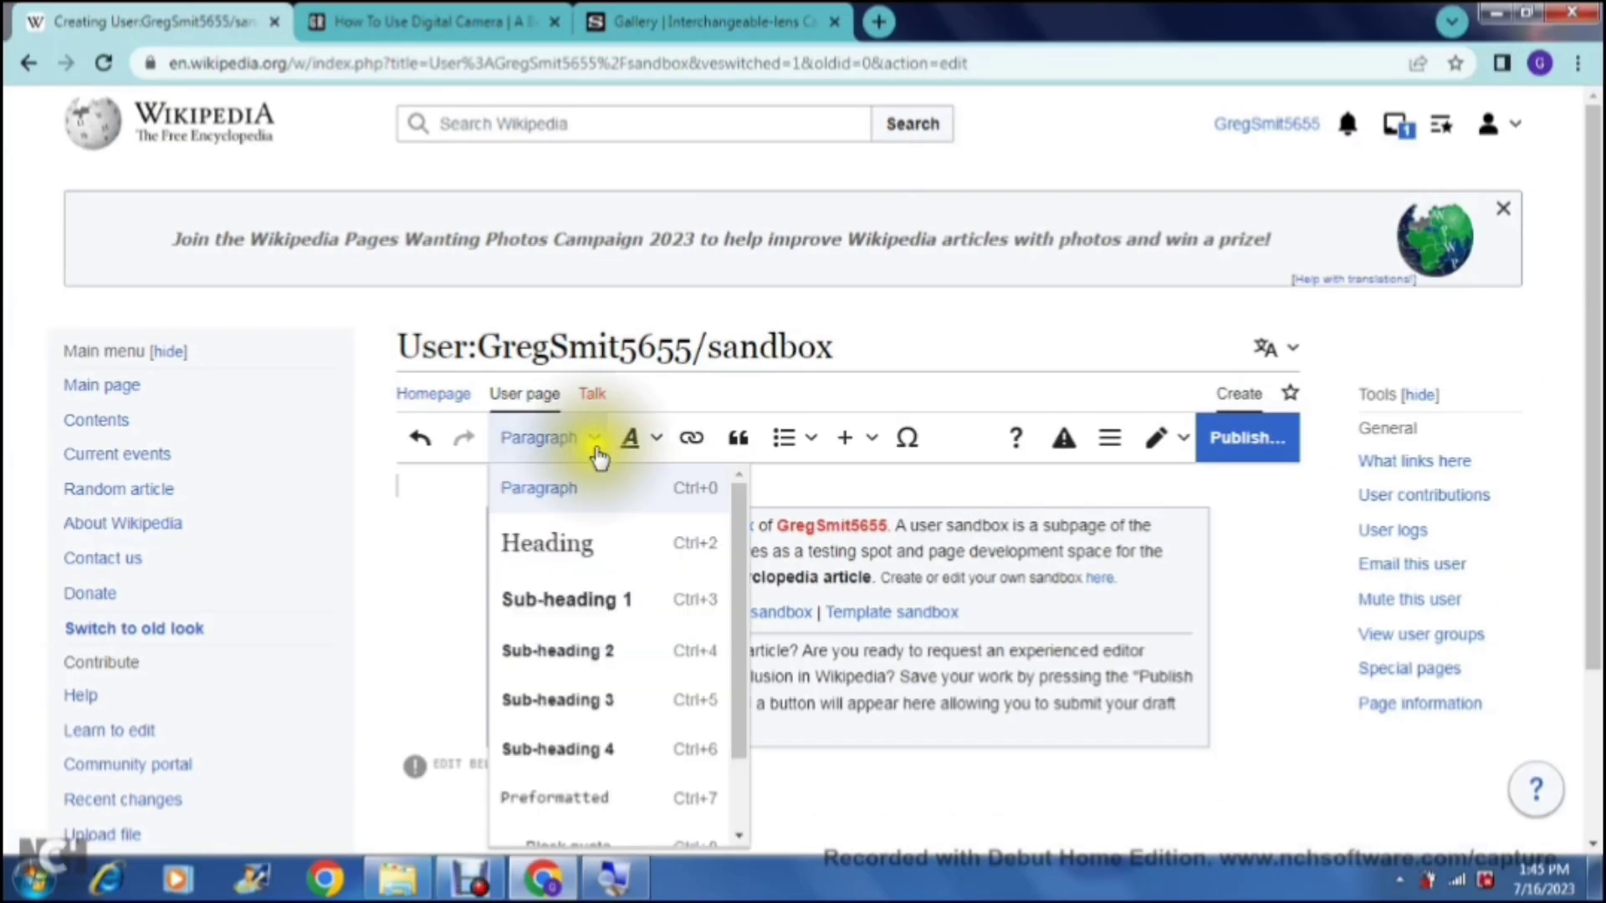
left_click_drag(739, 563, 740, 670)
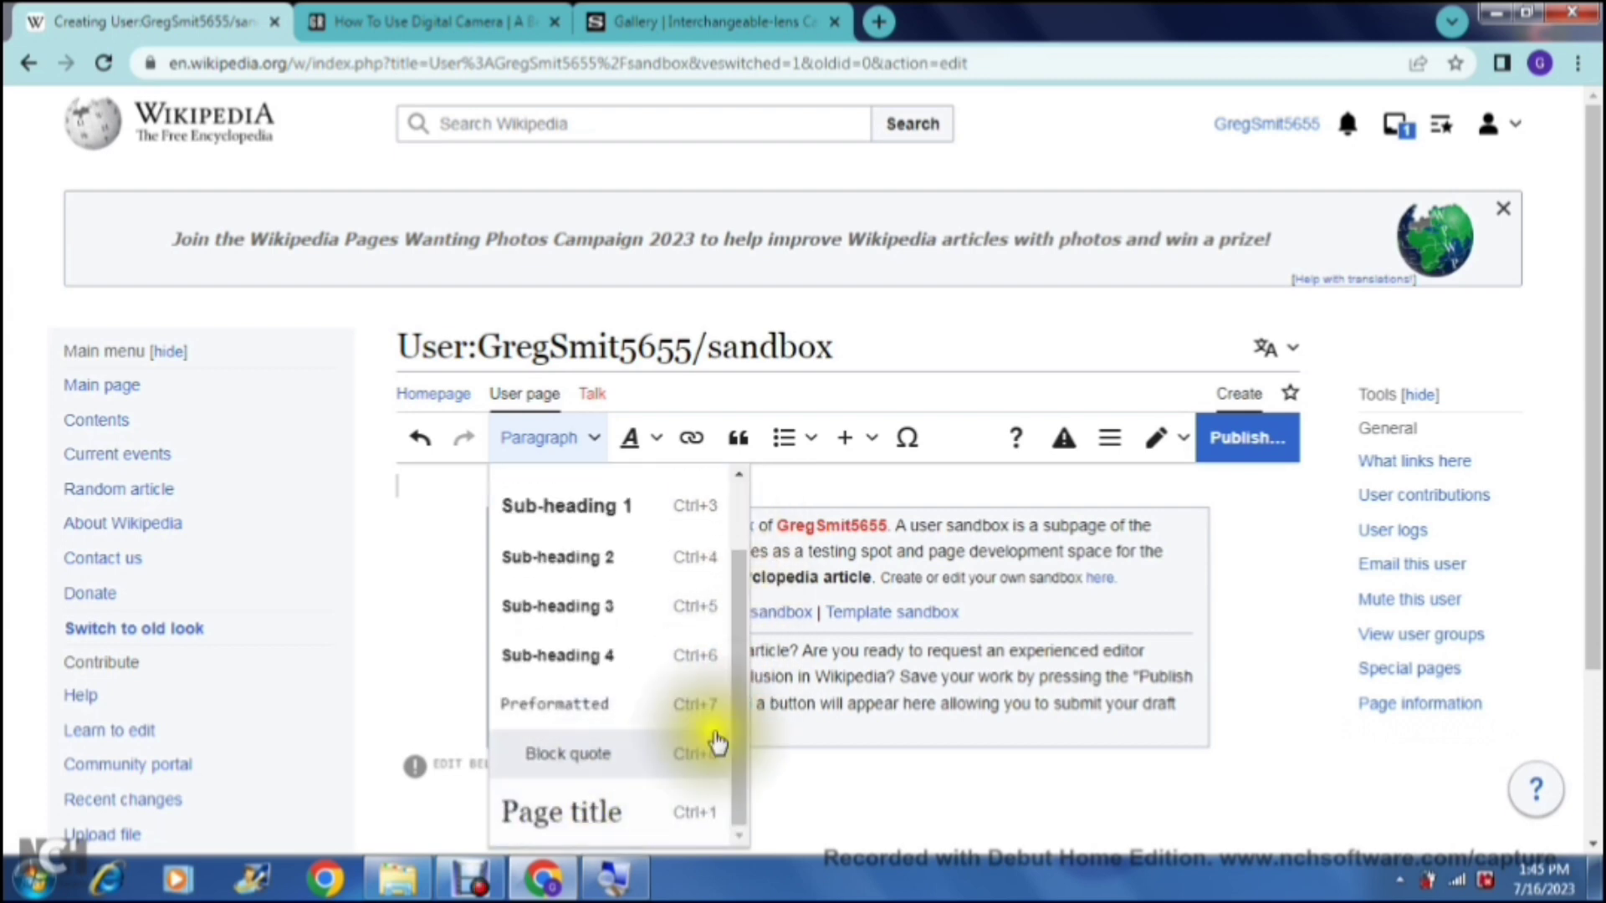
left_click_drag(738, 730, 739, 676)
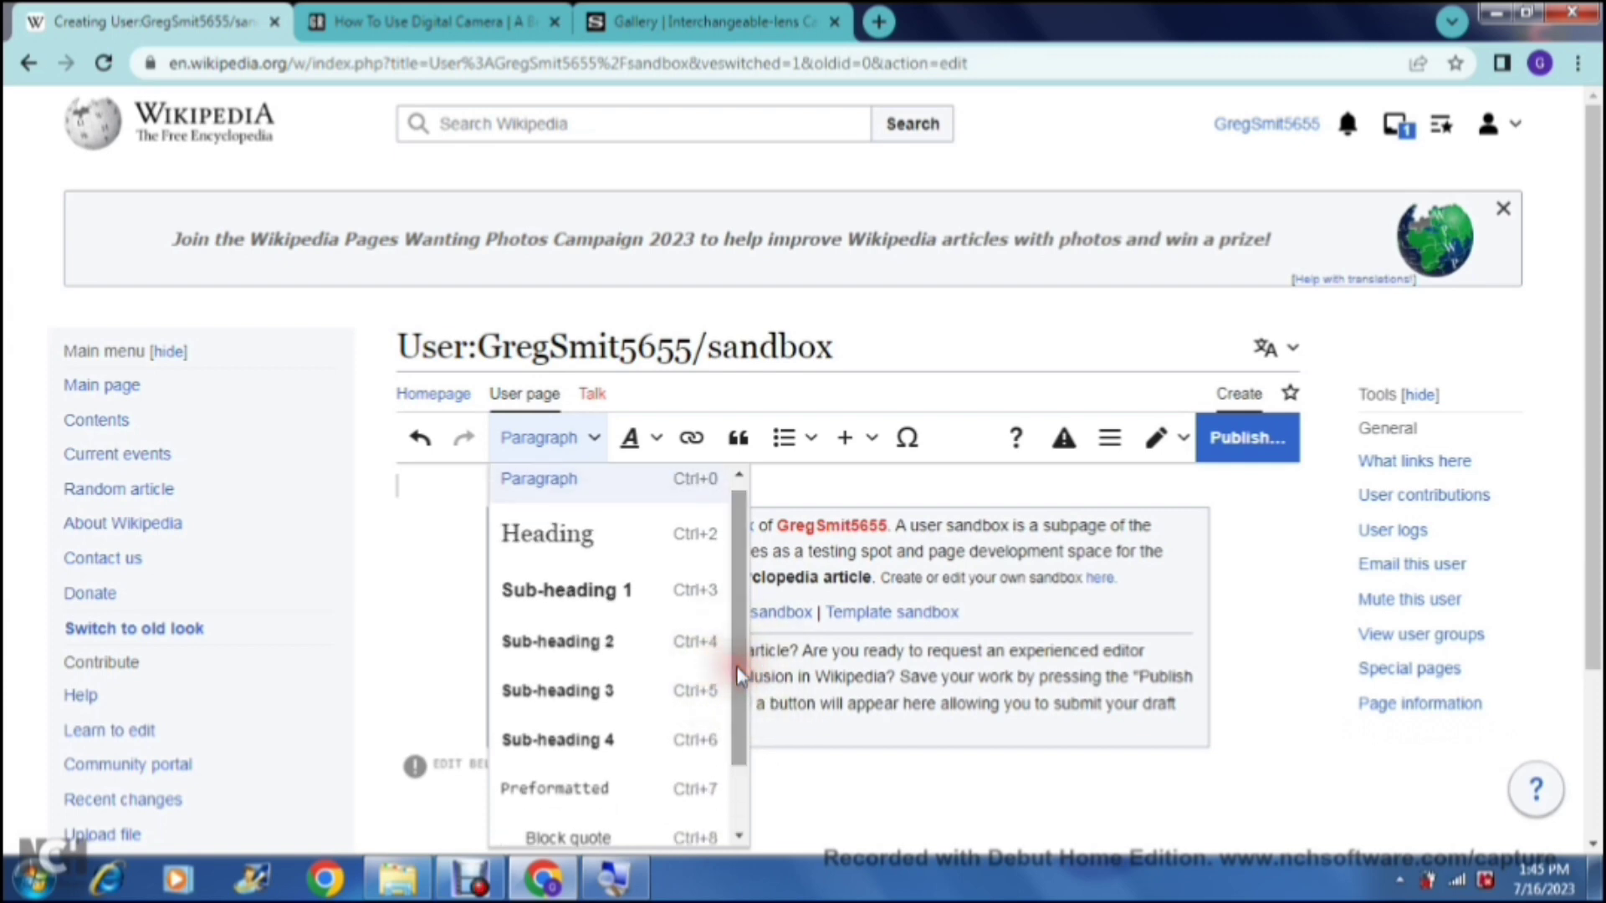
left_click_drag(734, 566, 736, 692)
left_click(562, 811)
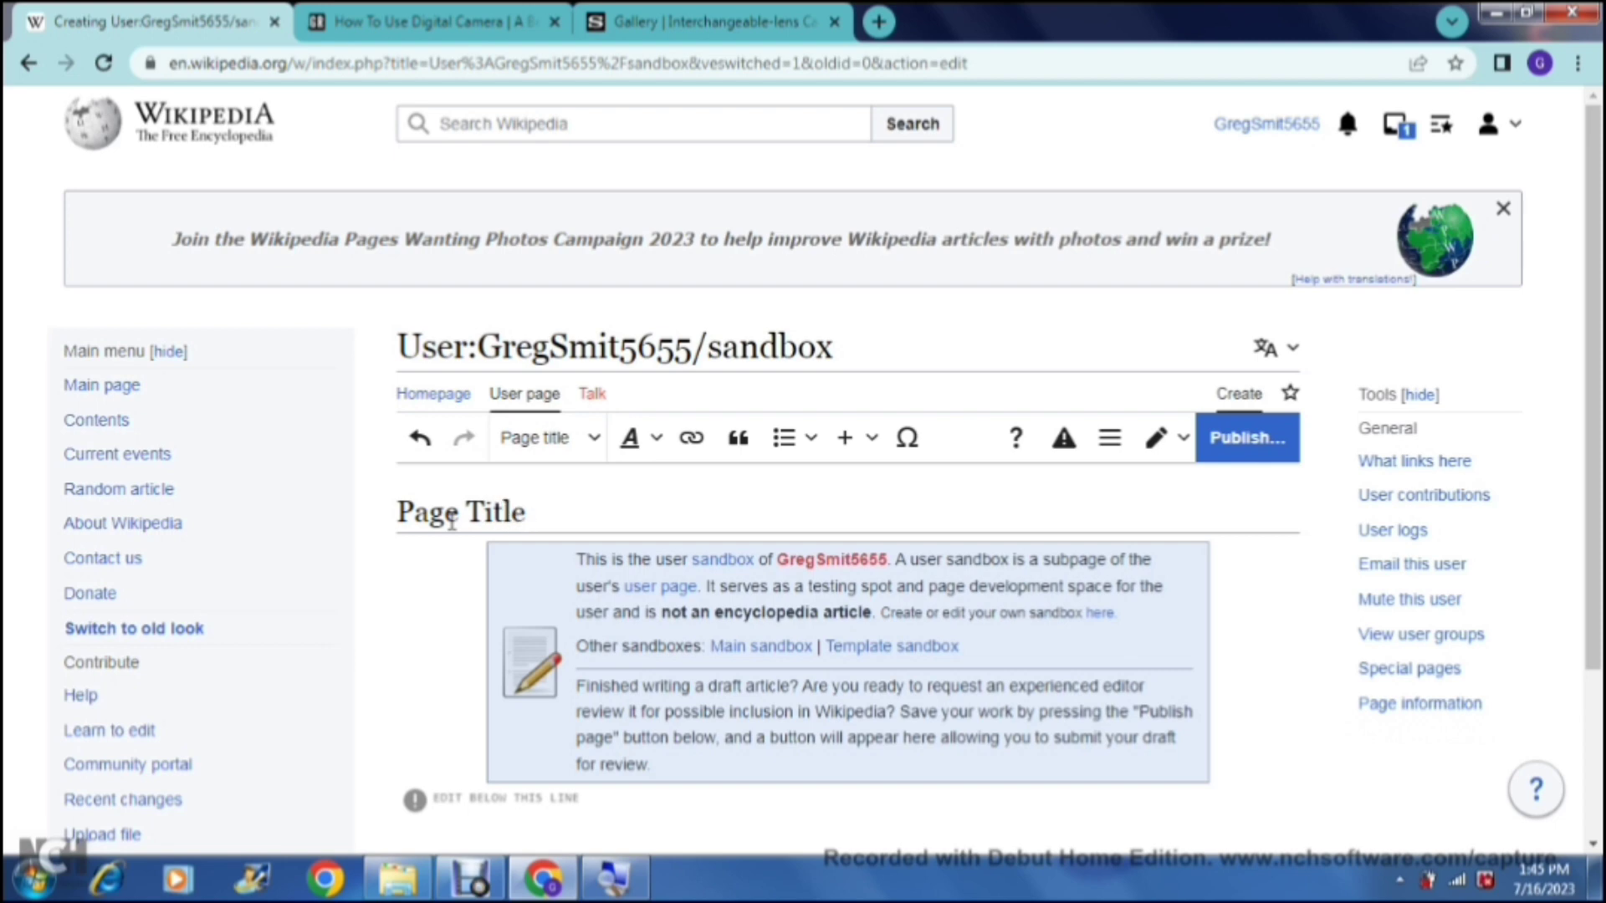
Add a body paragraph below the page title, beginning "Learning how to use and update a Sony A7 digital camera regularly".
key("Return")
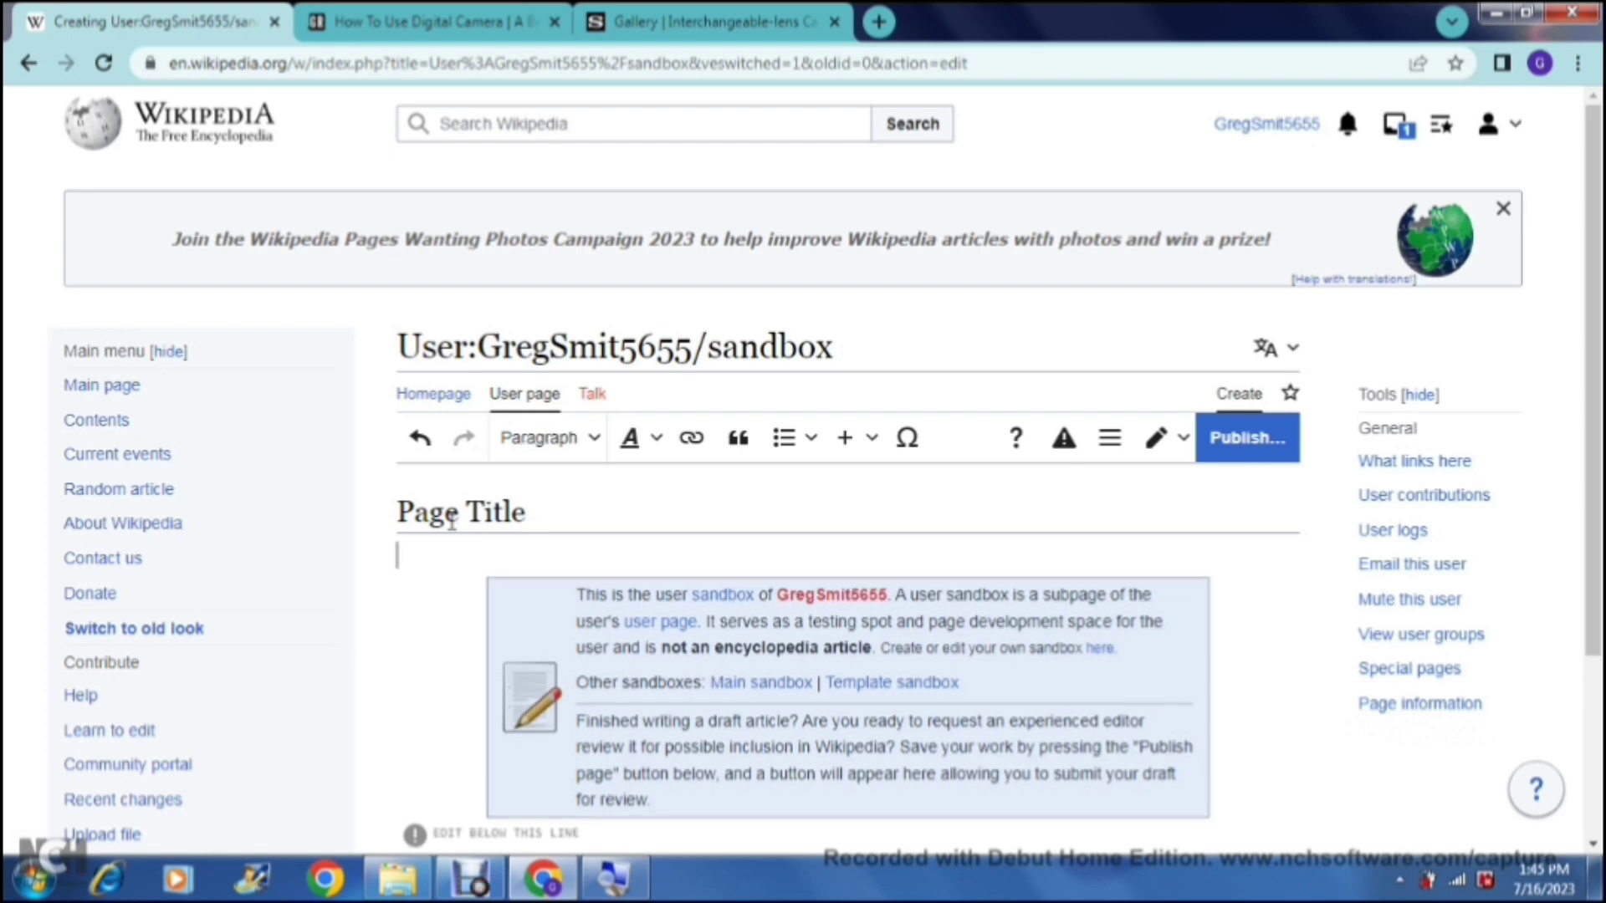
left_click(441, 534)
left_click(480, 555)
type("Learning how to use and update a Sony A7 digital camera regularly can help you perform various actions across multiple fields, from forest monitoring, geomorphological mapping, hazard identification, and professional photography to casual photography. Anyone can purchase a highly-acclaimed digital camera, but not everyone knows how to use it to take better digital photos. So, to help you understand how to operate your modern cameras, we will share the steps you should take.")
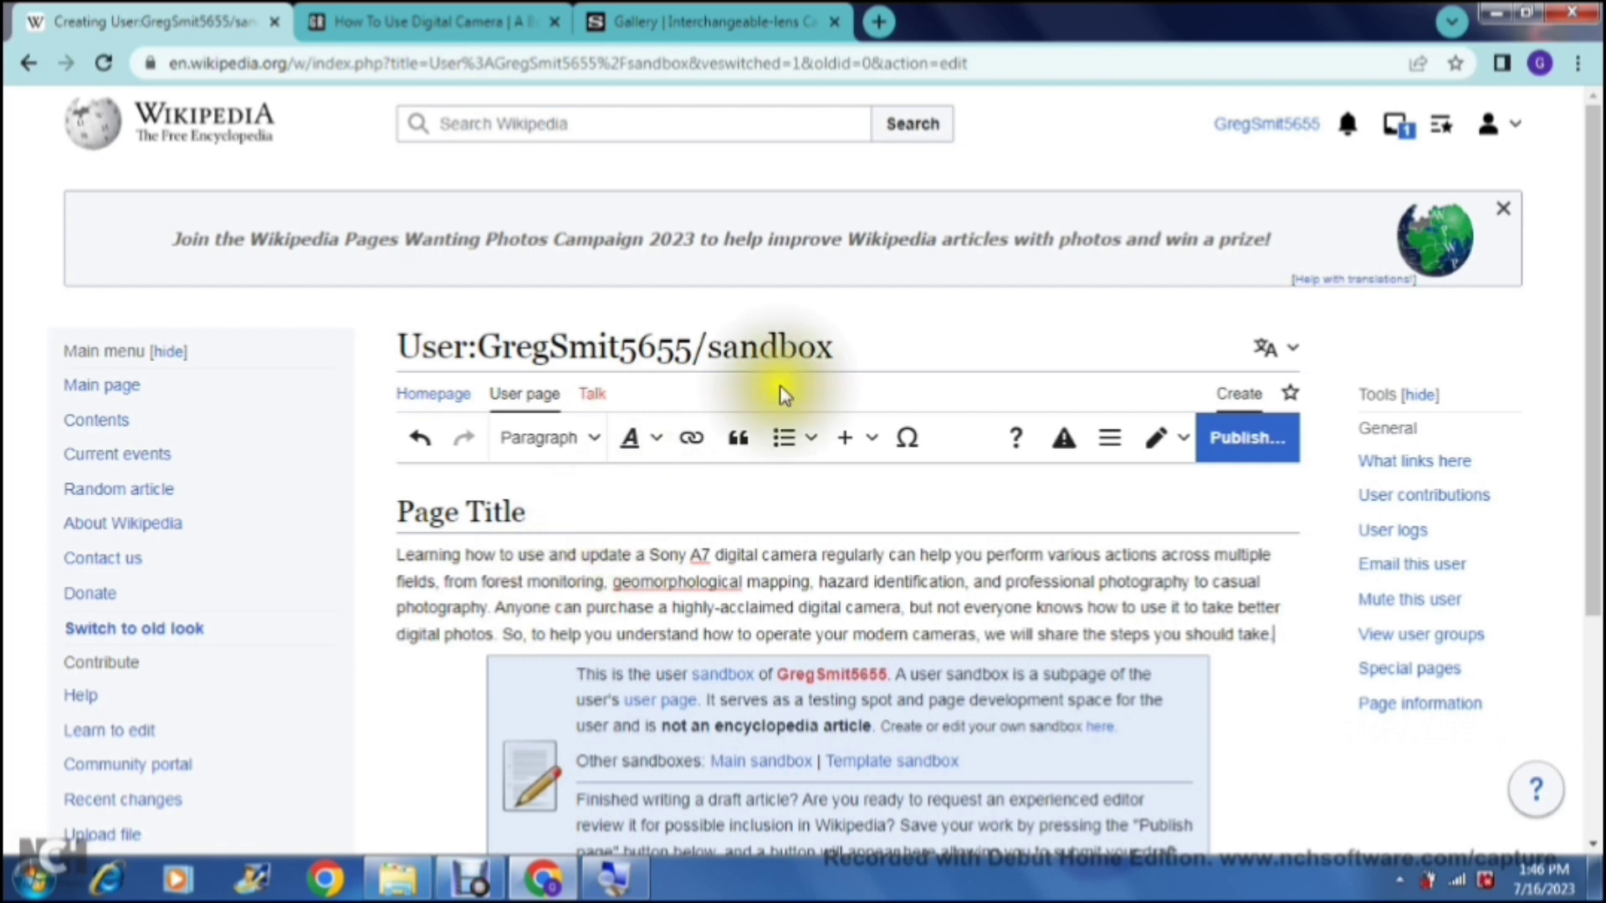
Add a line below the body paragraph, format it as Heading, enter "References" and start a new line under it.
scroll(1539, 352, "down", 1)
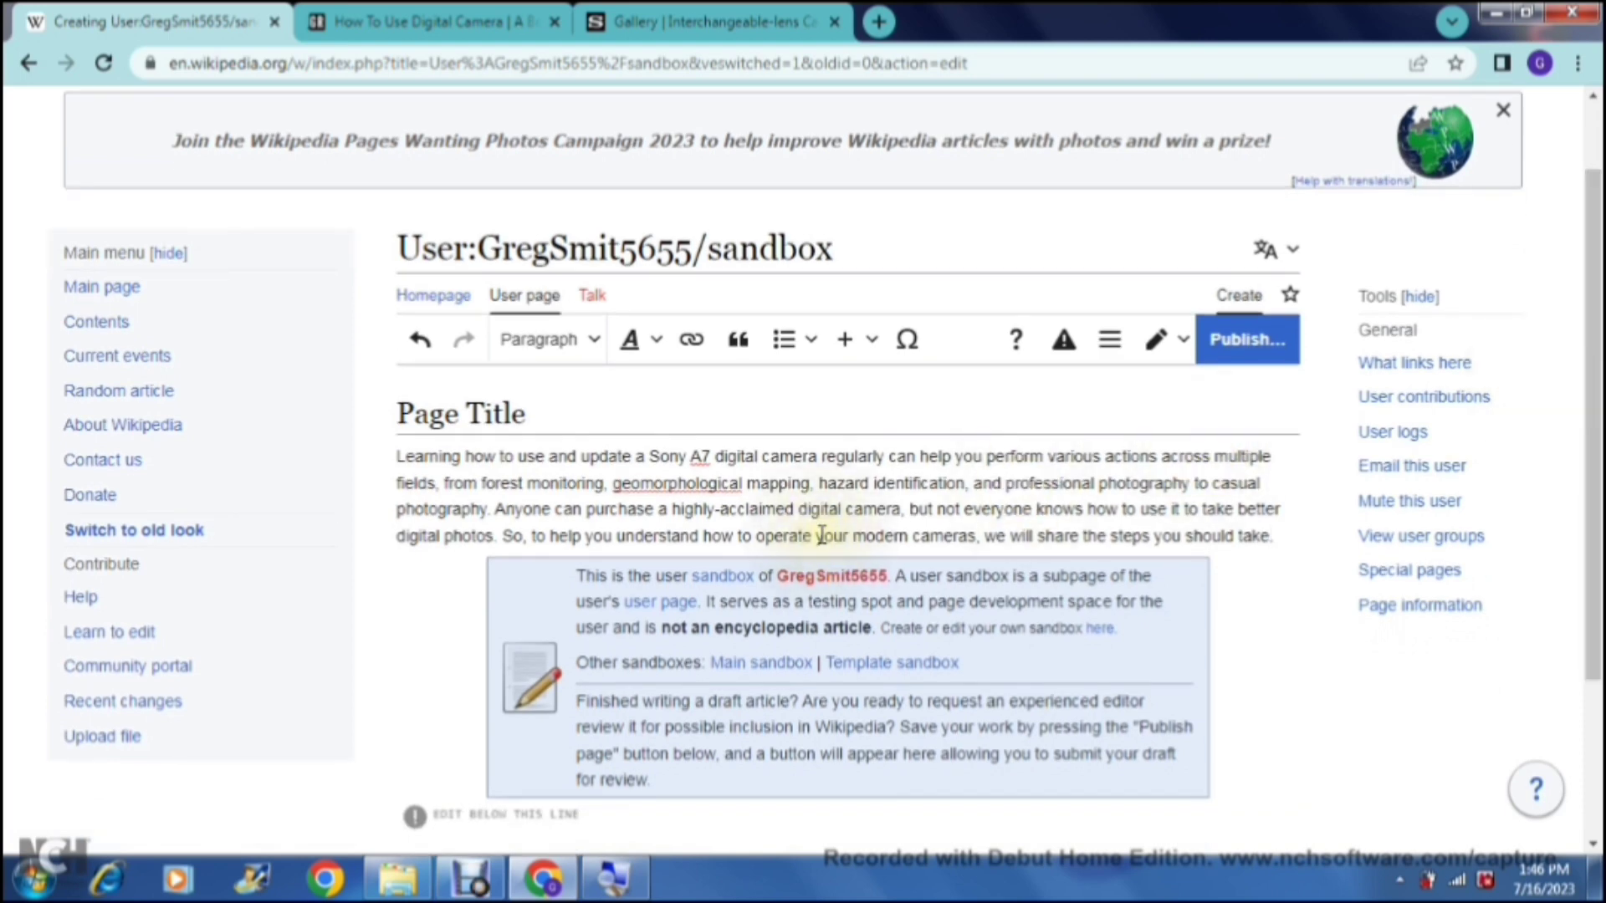
left_click(761, 512)
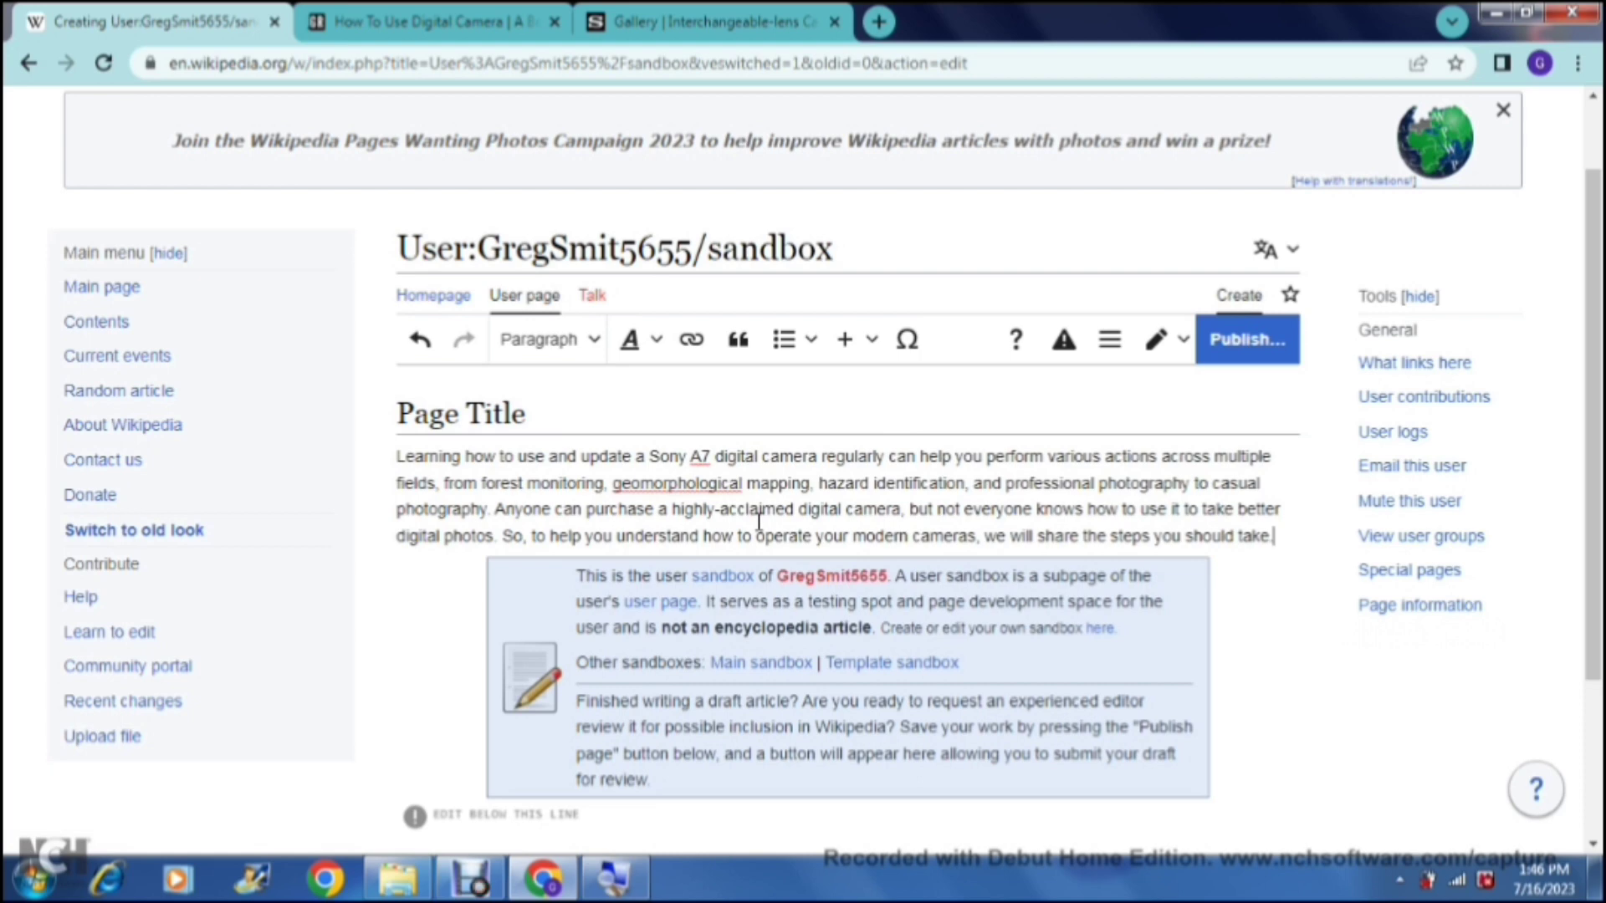
key("Return")
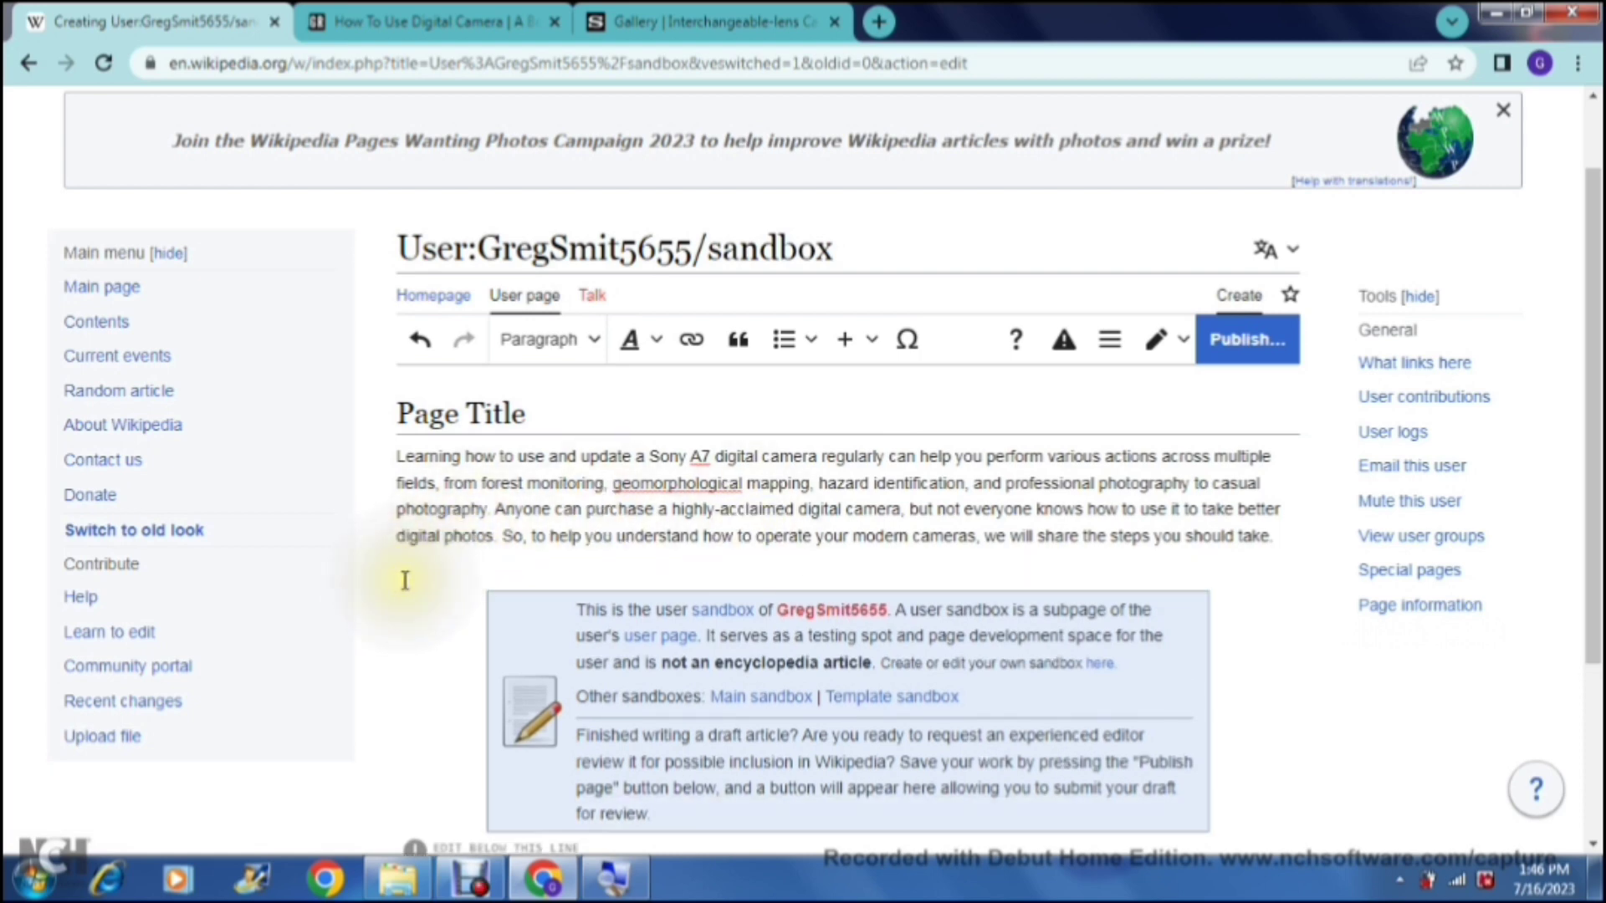
left_click(601, 342)
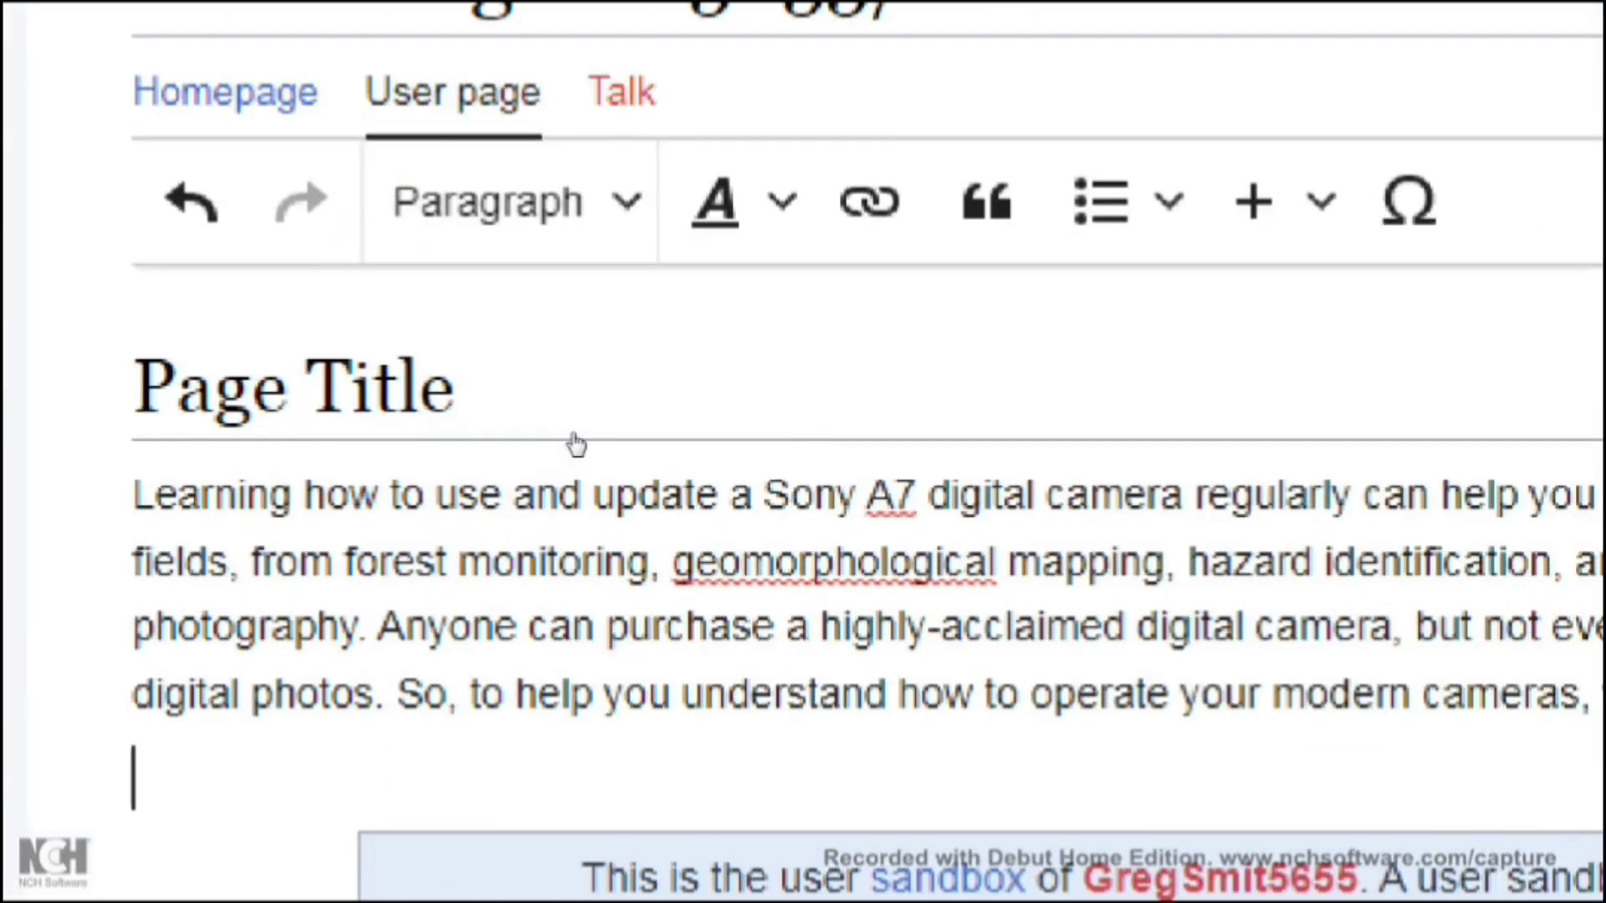
left_click(584, 392)
left_click(572, 443)
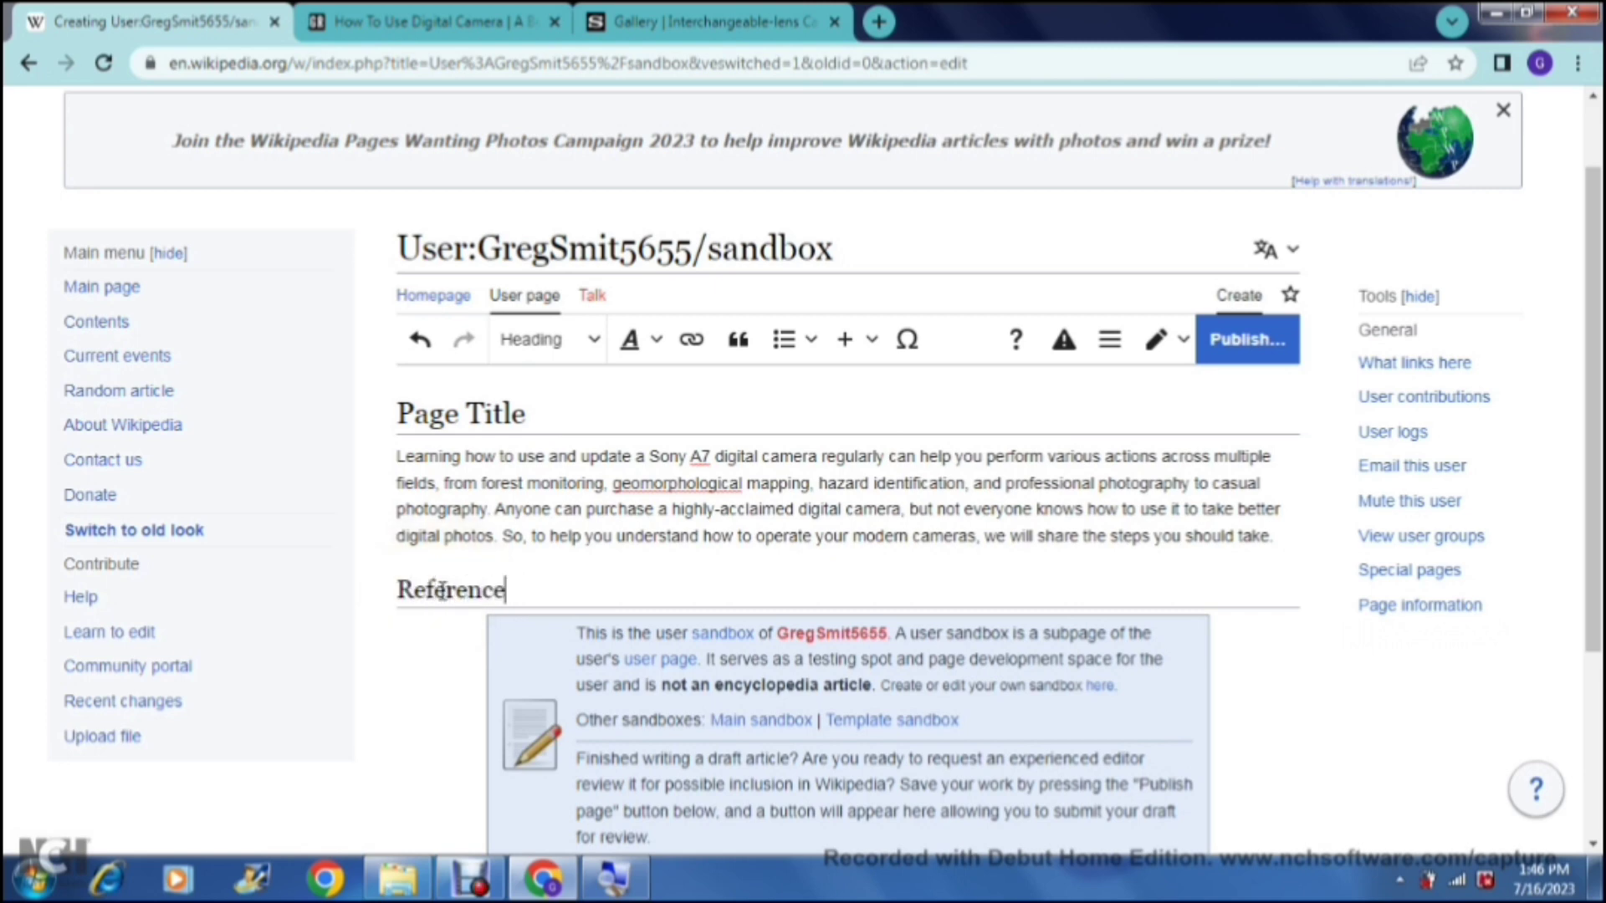
key("Return")
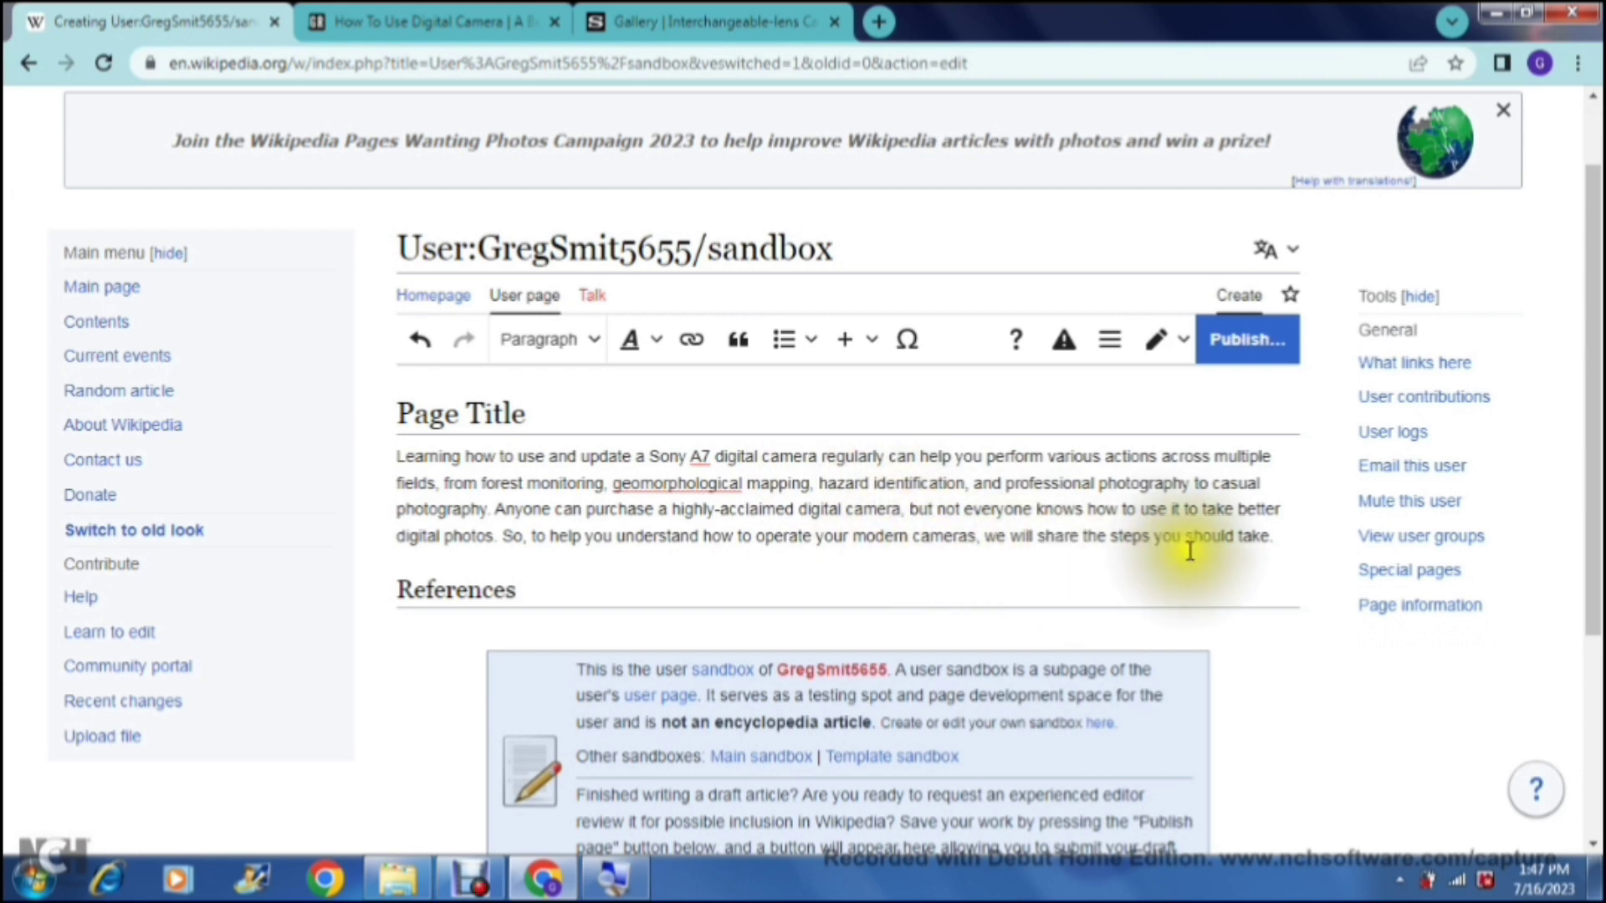
Start a citation at the end of the body paragraph, check its Manual options and return to Automatic.
left_click(1277, 539)
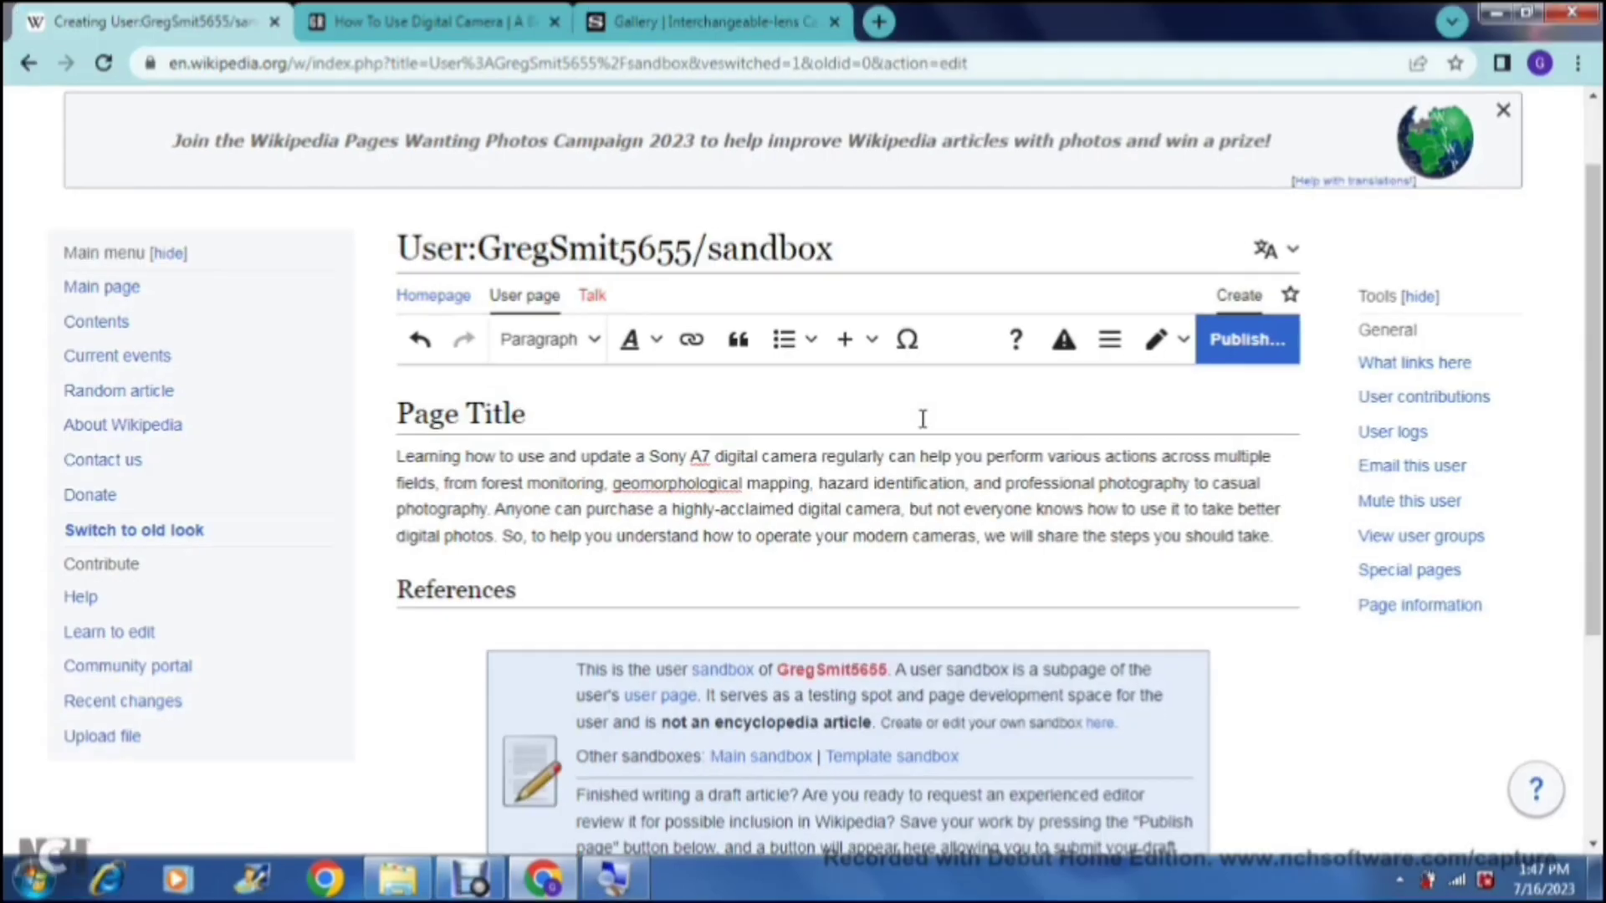
left_click(741, 348)
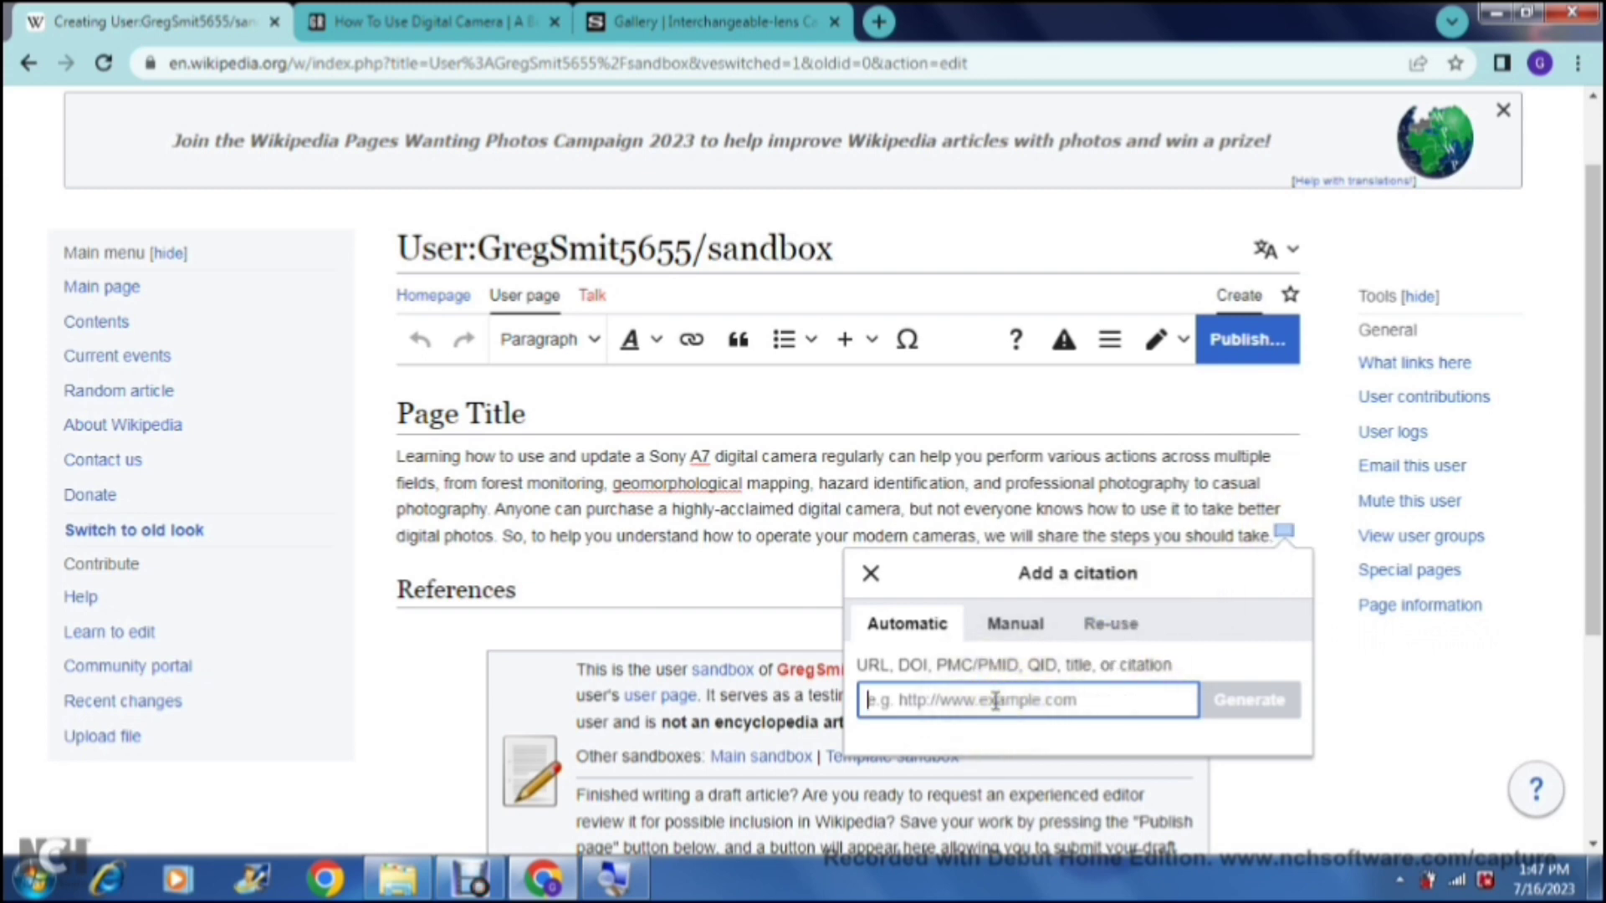
left_click(1003, 641)
left_click(1011, 634)
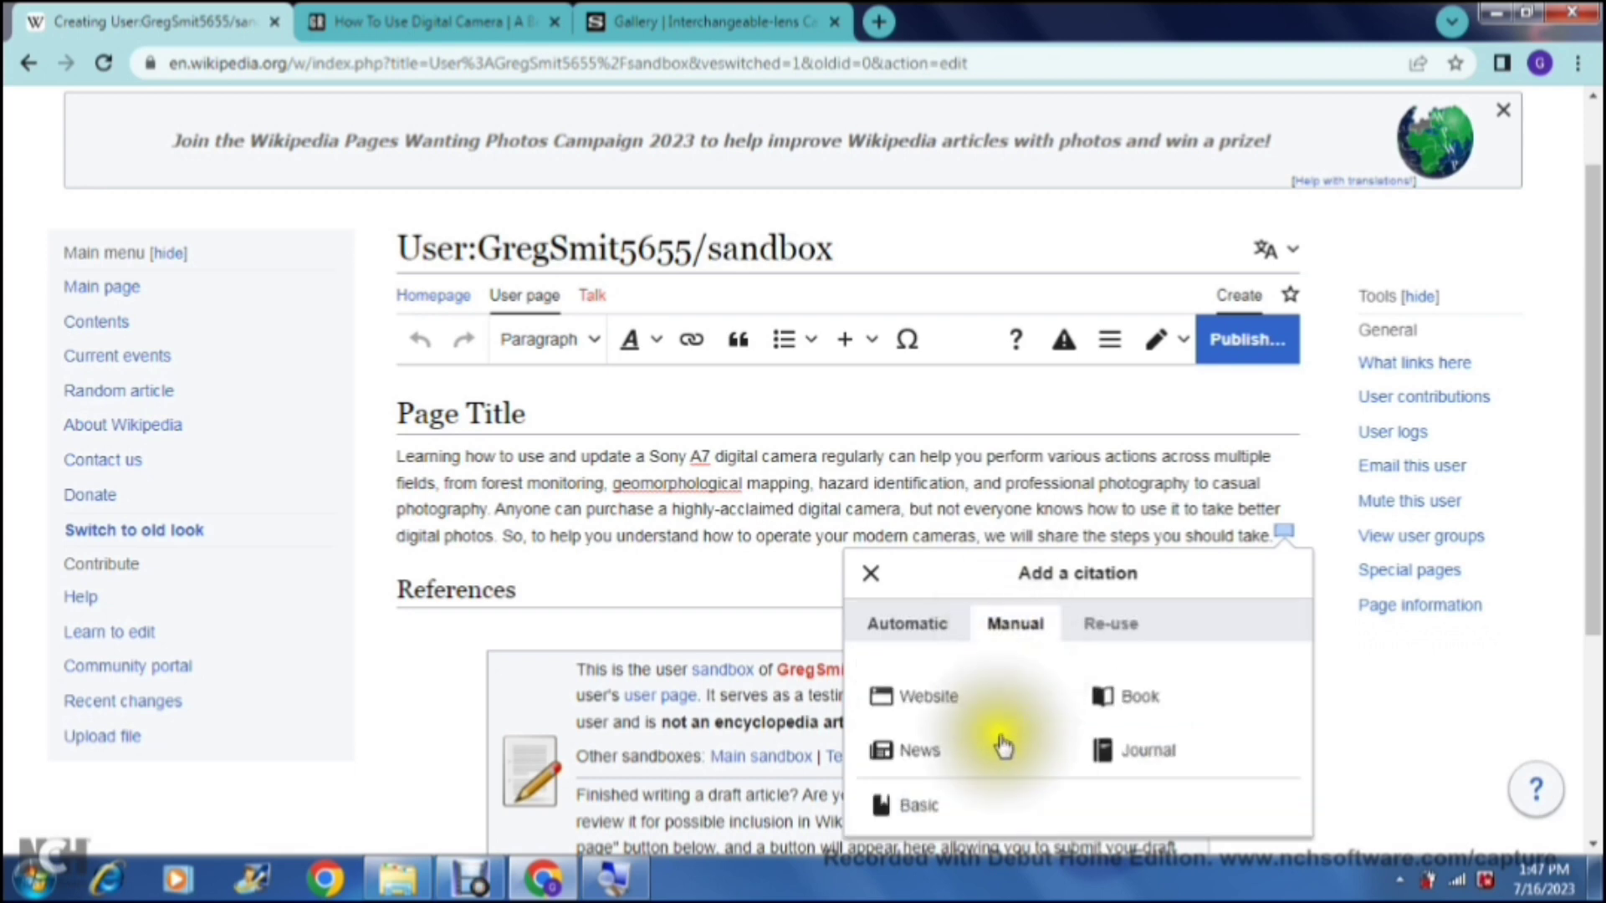
left_click(1115, 637)
left_click(1119, 636)
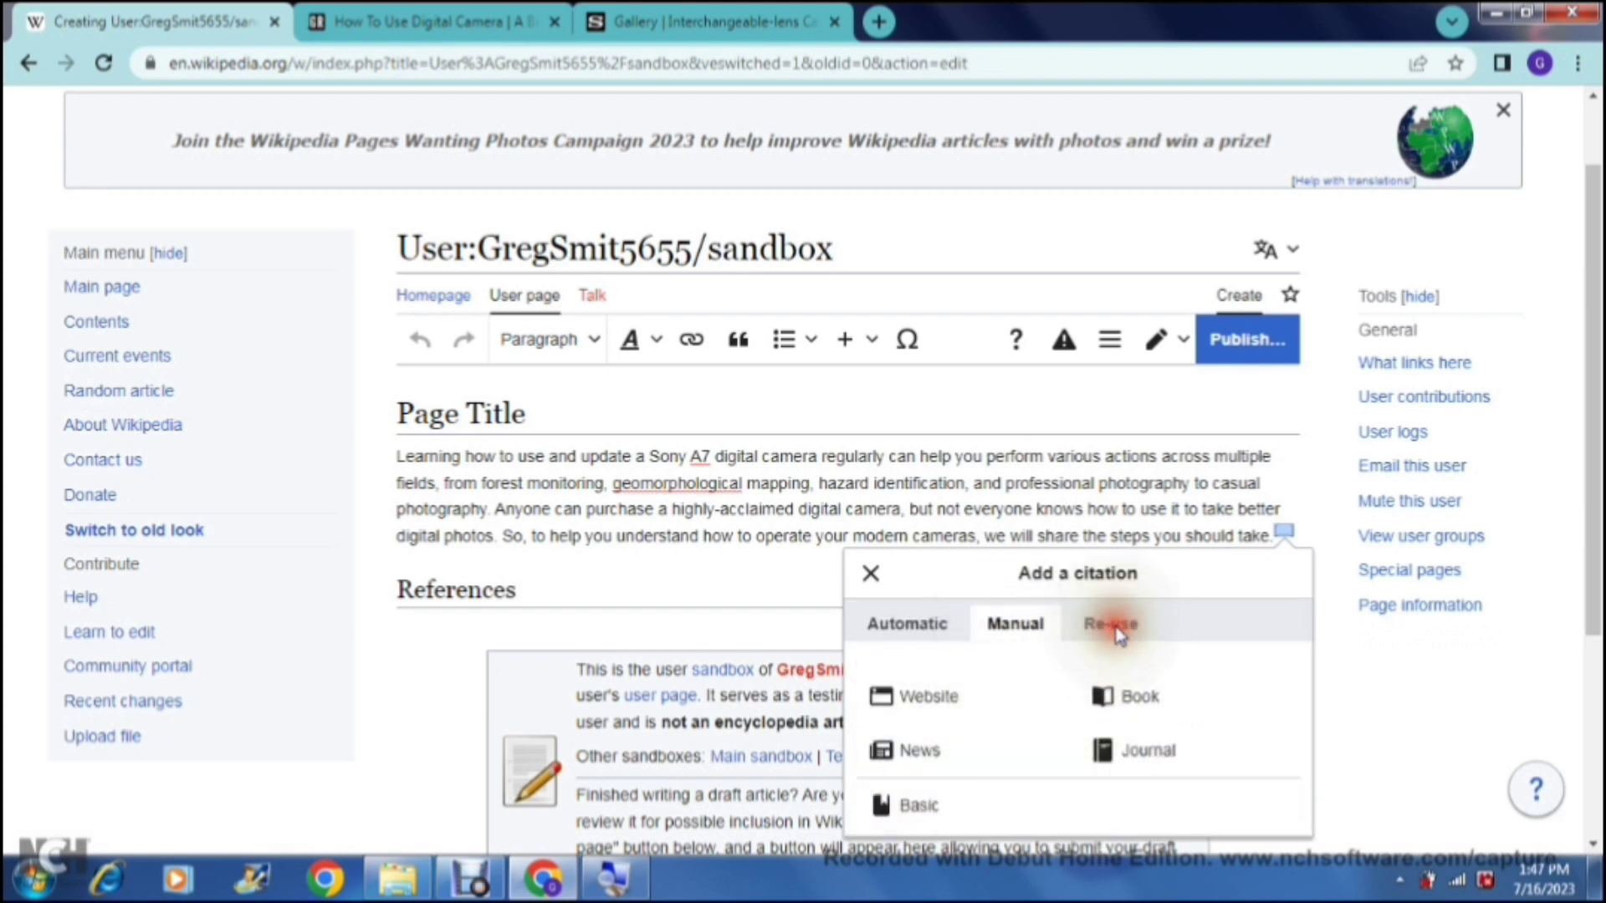
left_click(927, 634)
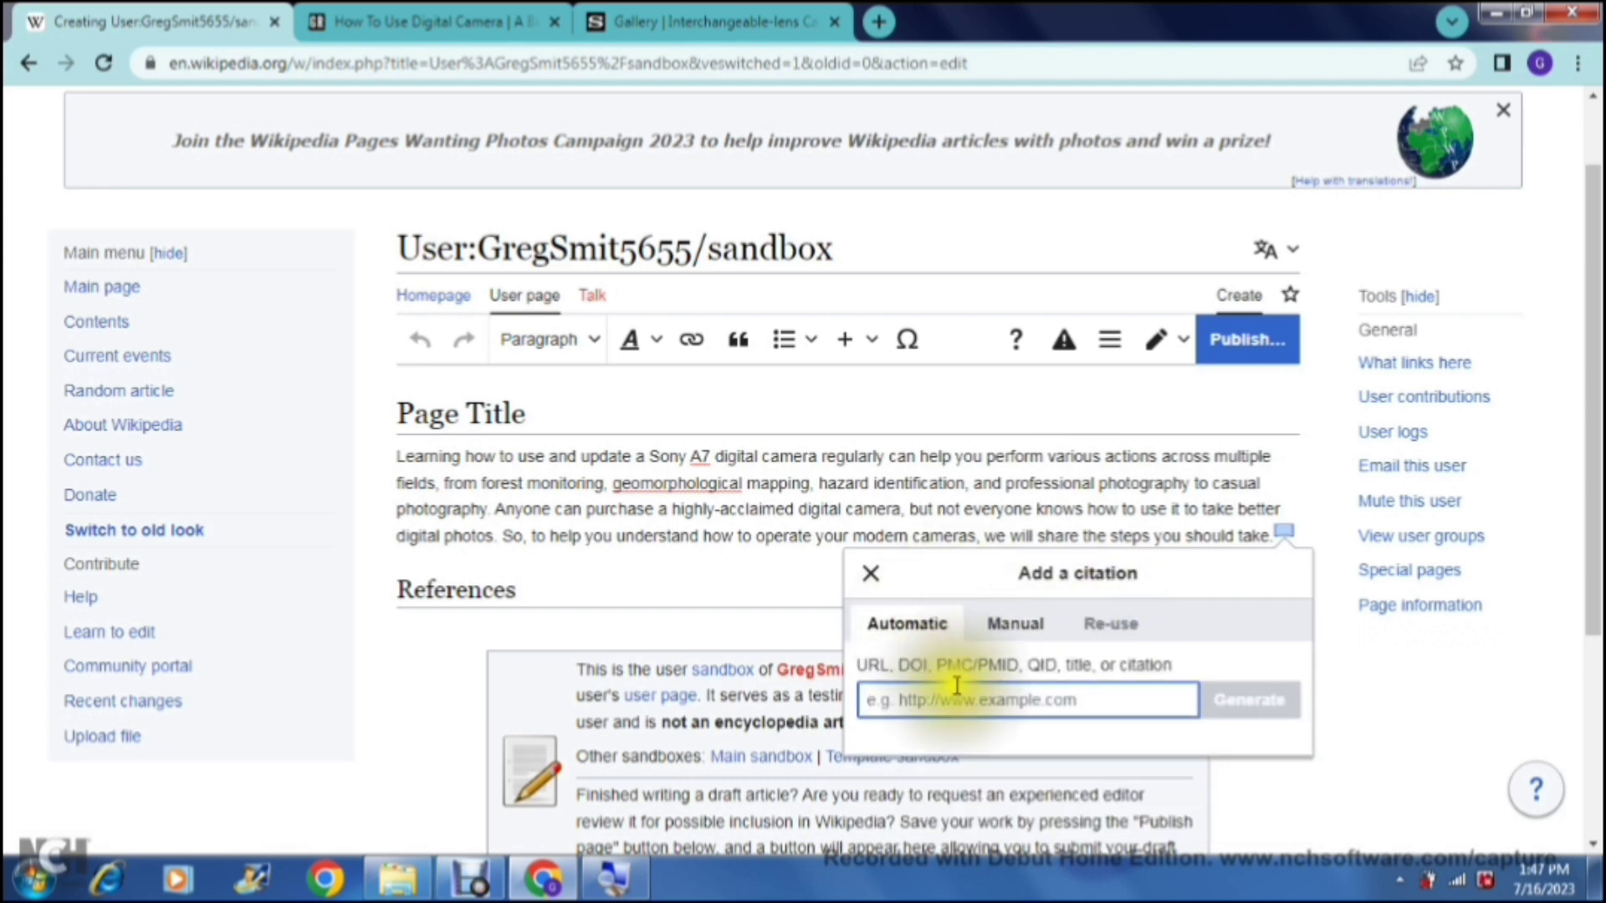
Copy the web address of the gadgetreview.com digital camera guide, generate a citation from it and insert it in the body paragraph.
left_click(441, 28)
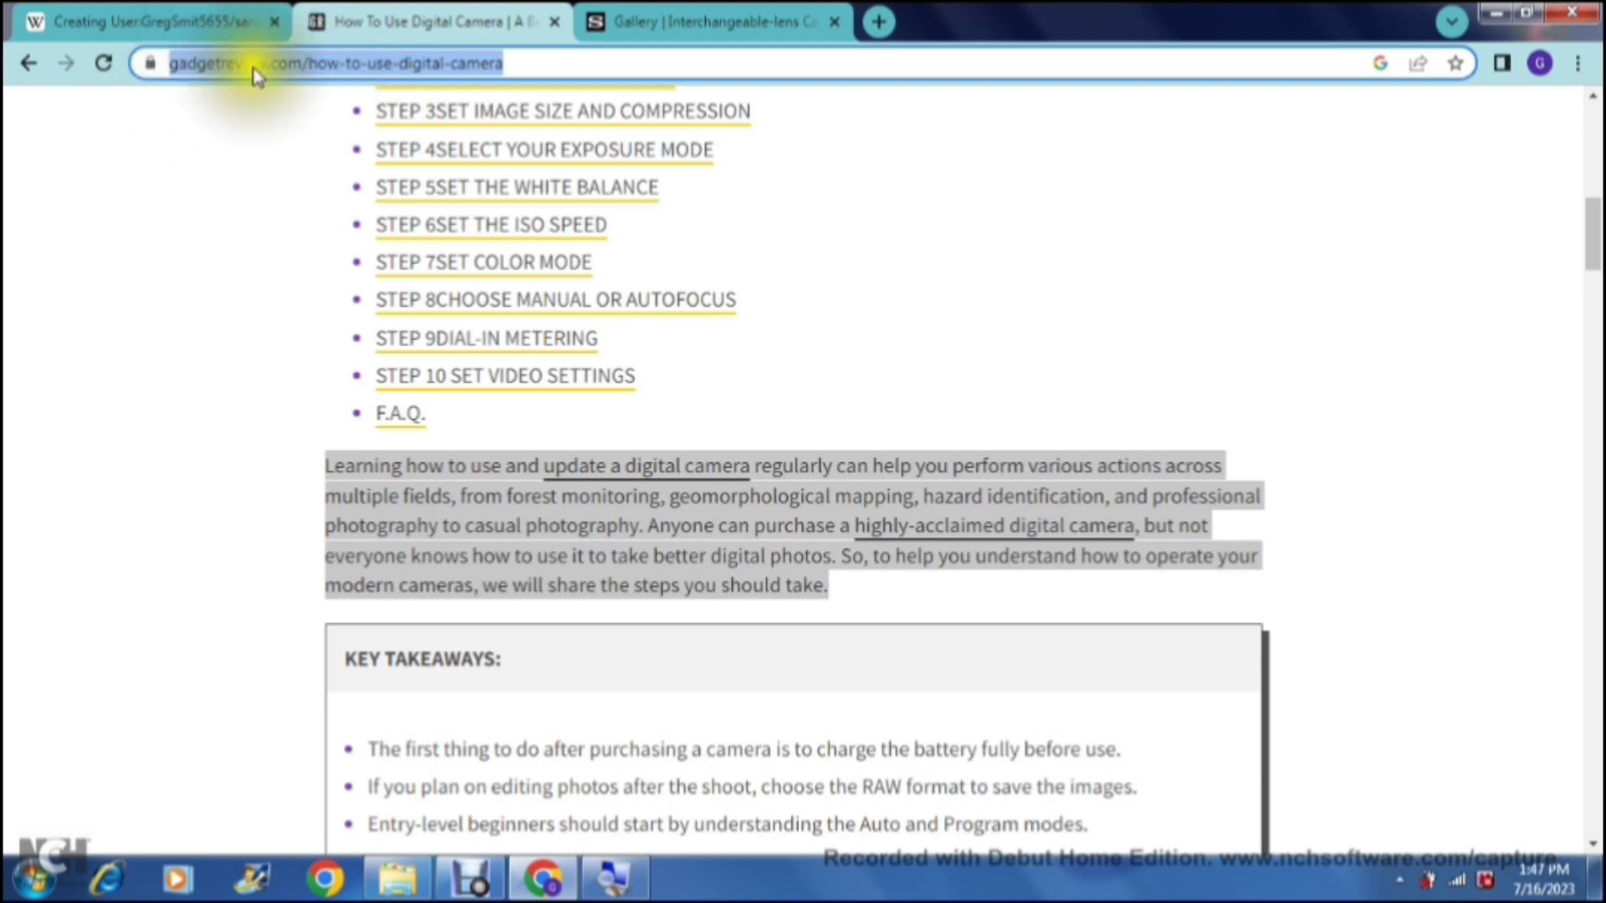
left_click(147, 22)
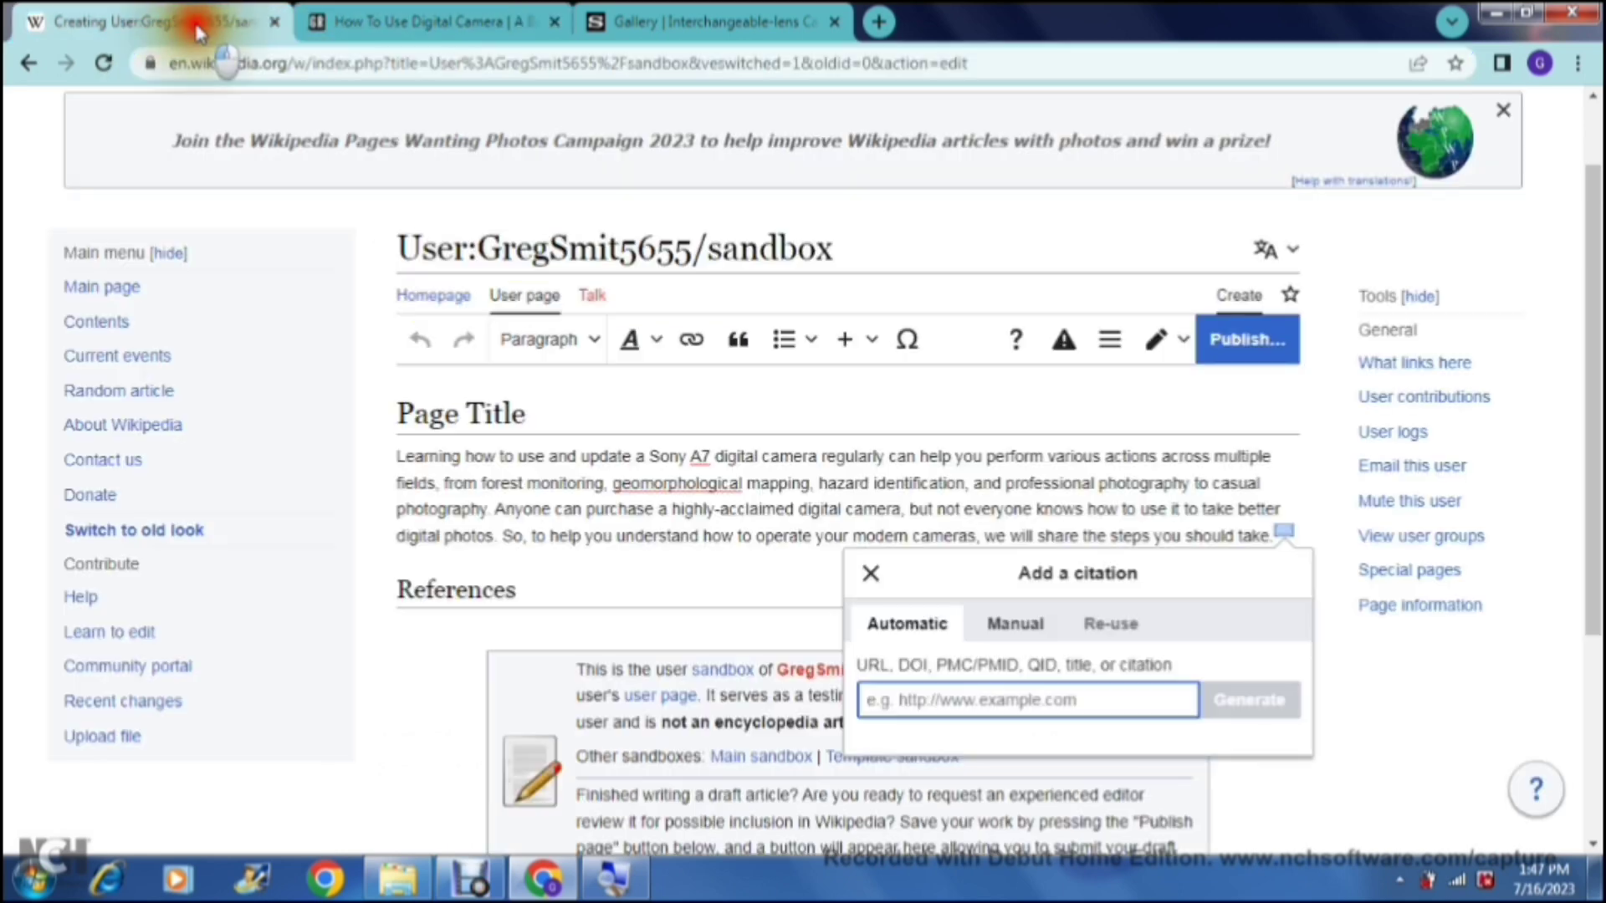
left_click(988, 703)
type("https://www.gadgetreview.com/how-to-use-digital-camera")
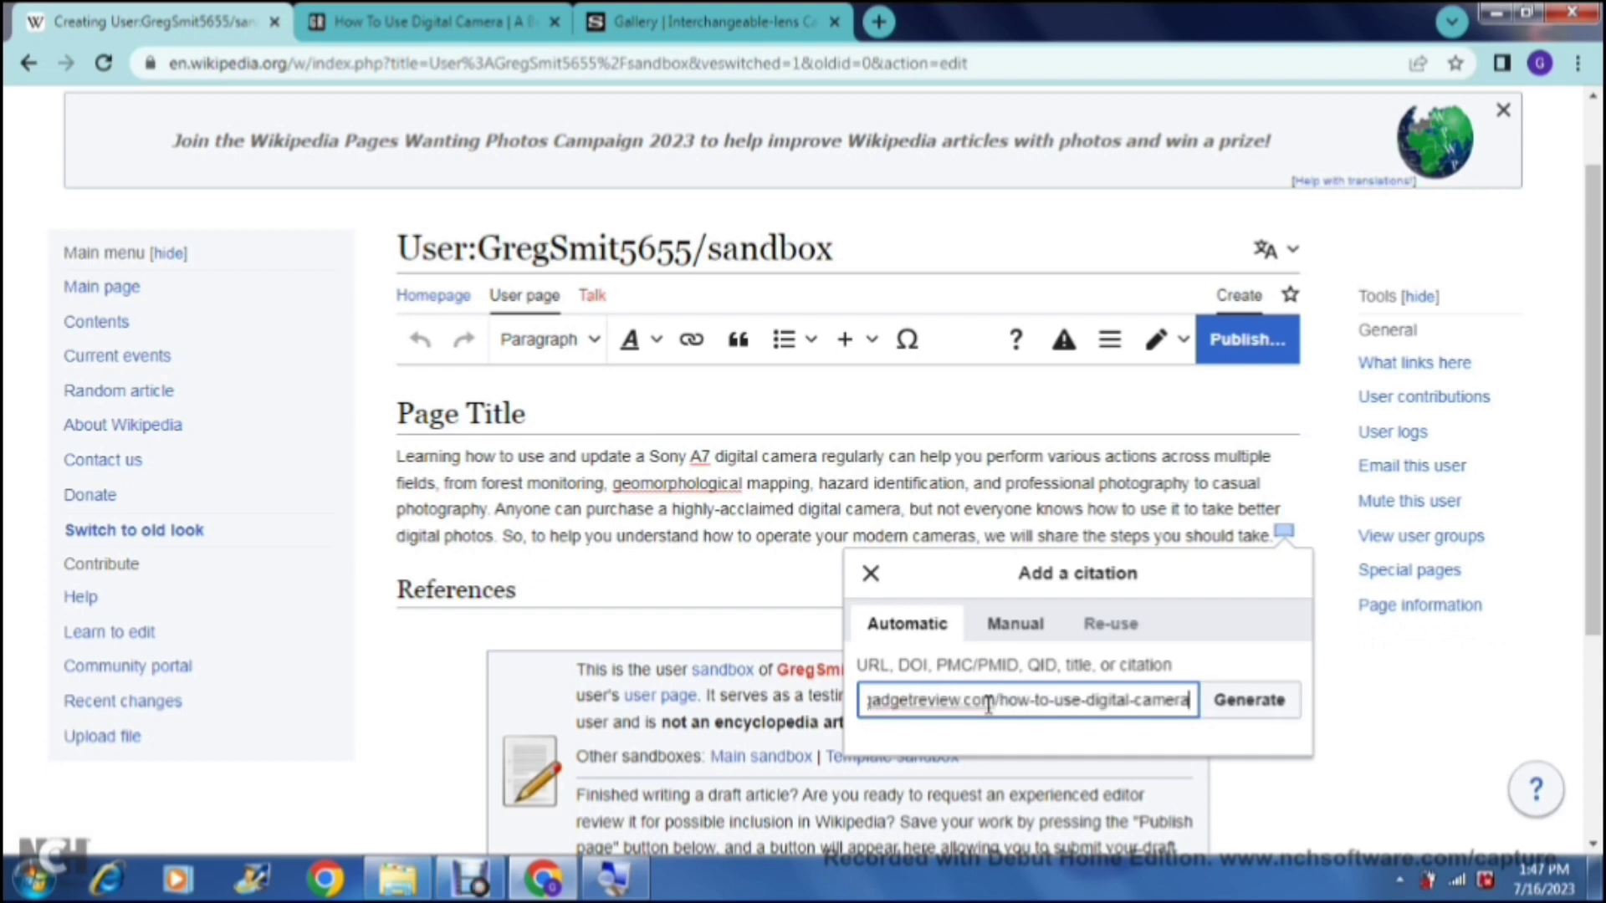
left_click(1228, 713)
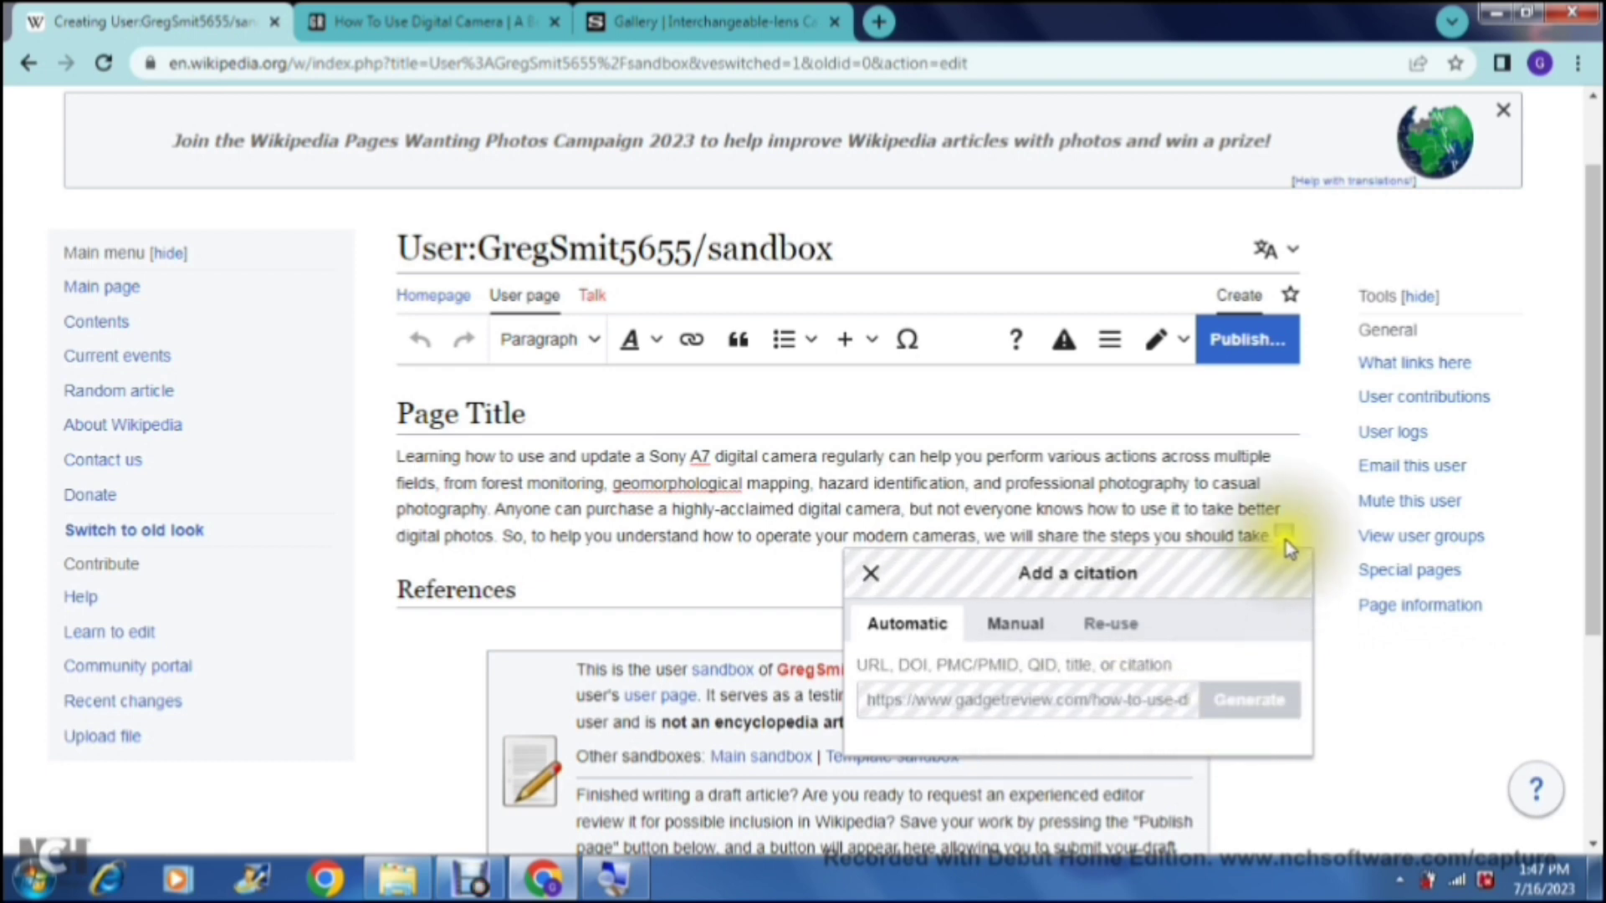
left_click(1248, 644)
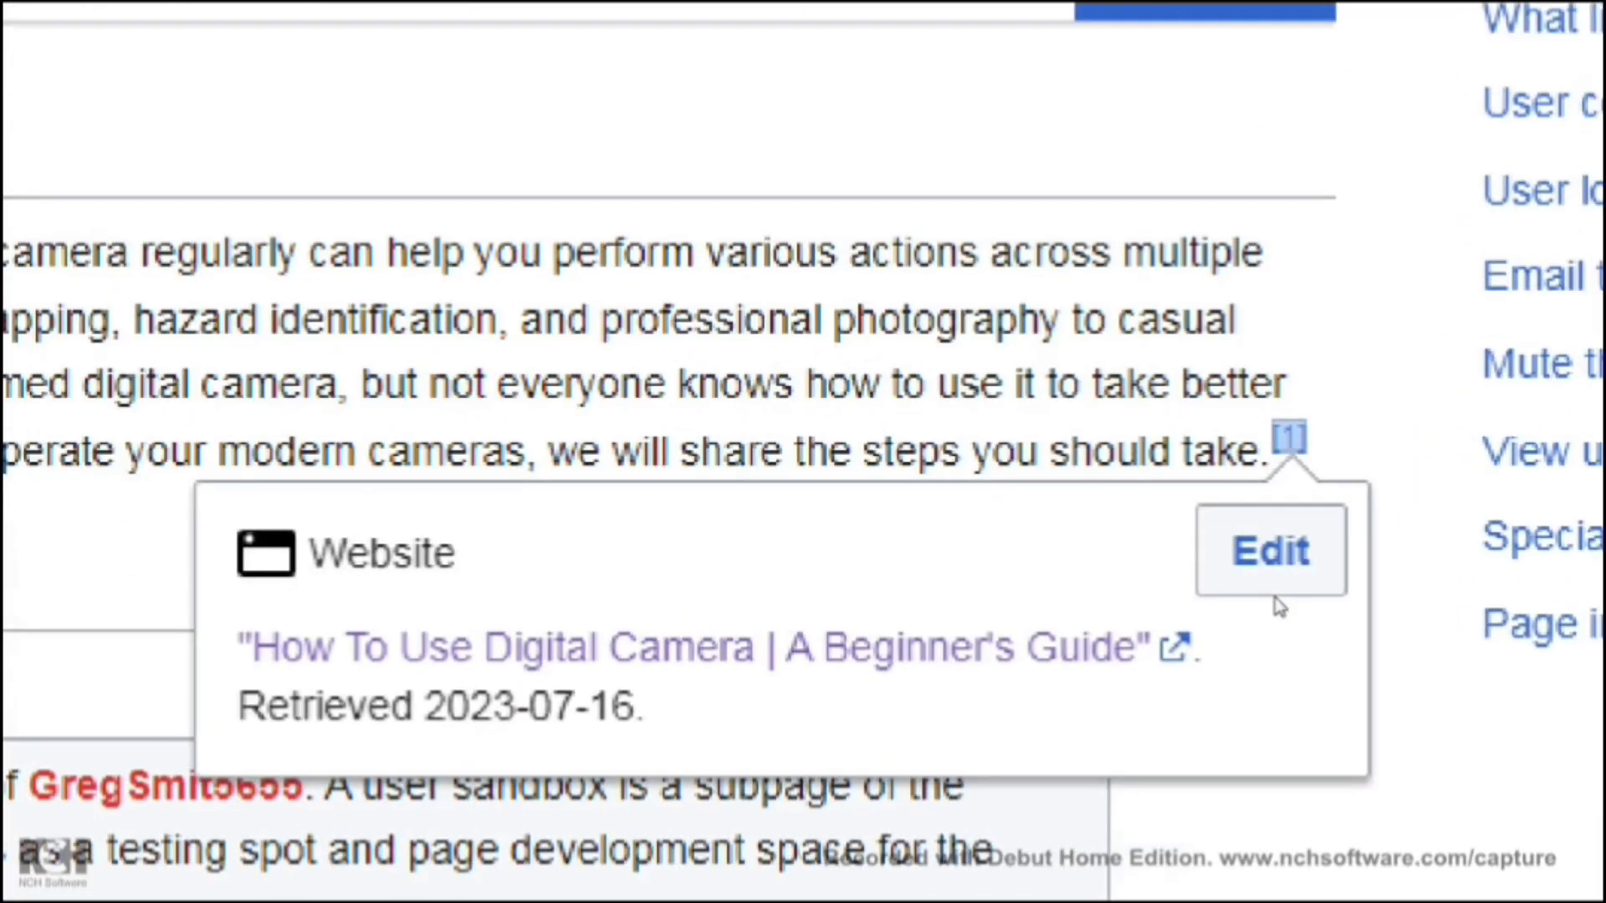
Open the new website citation for editing, review its available and filled-in fields, and close it without changes.
left_click(1275, 577)
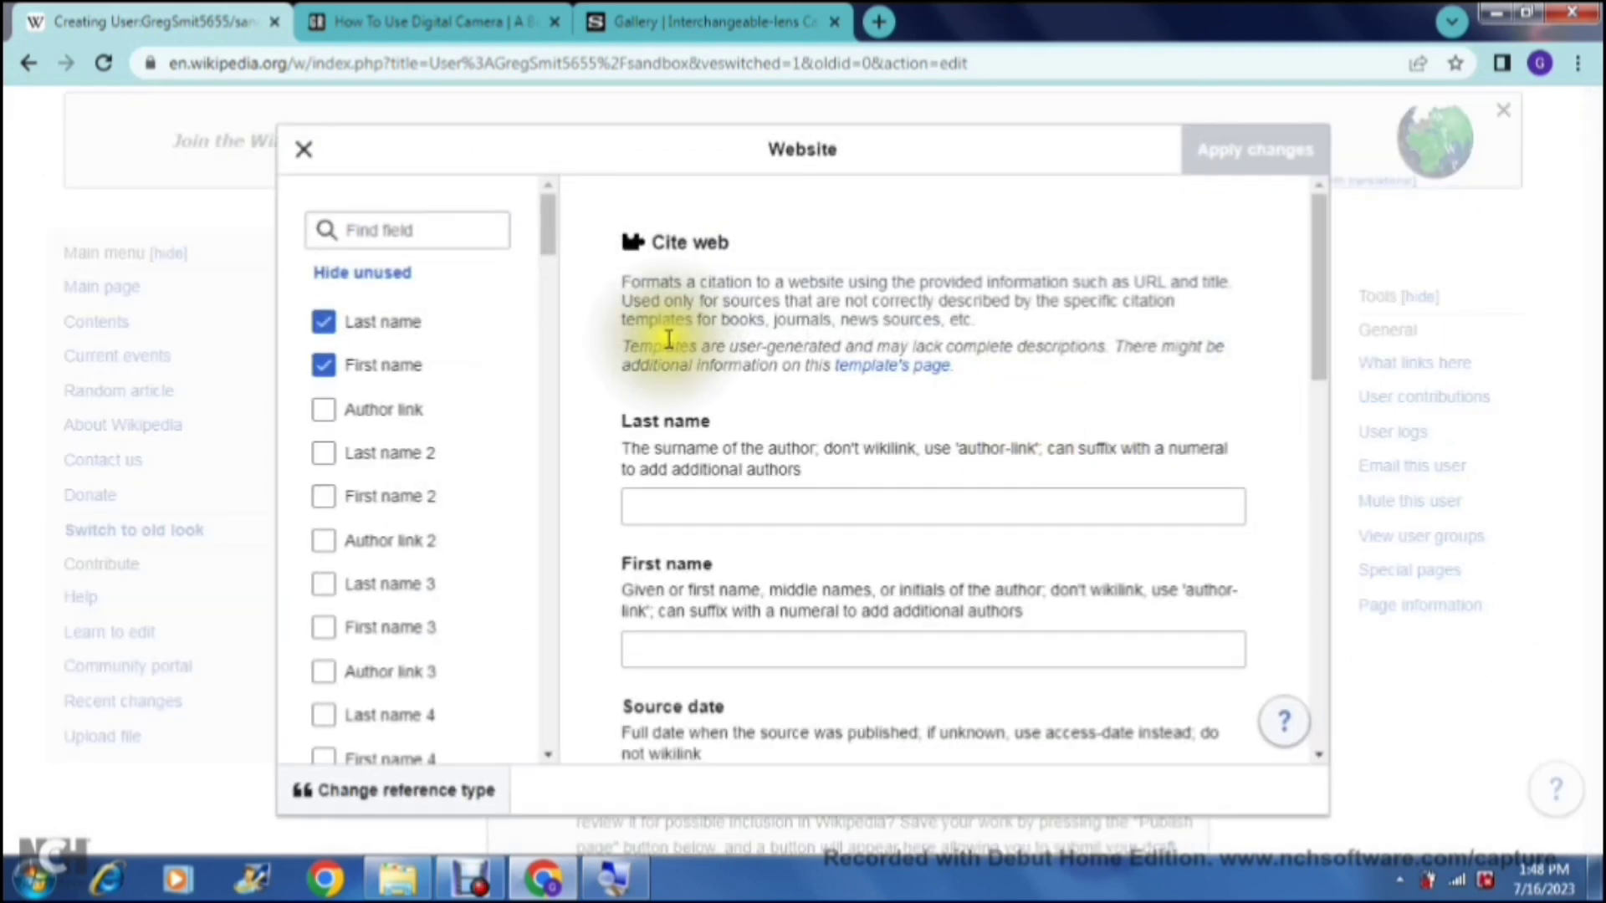
left_click(550, 239)
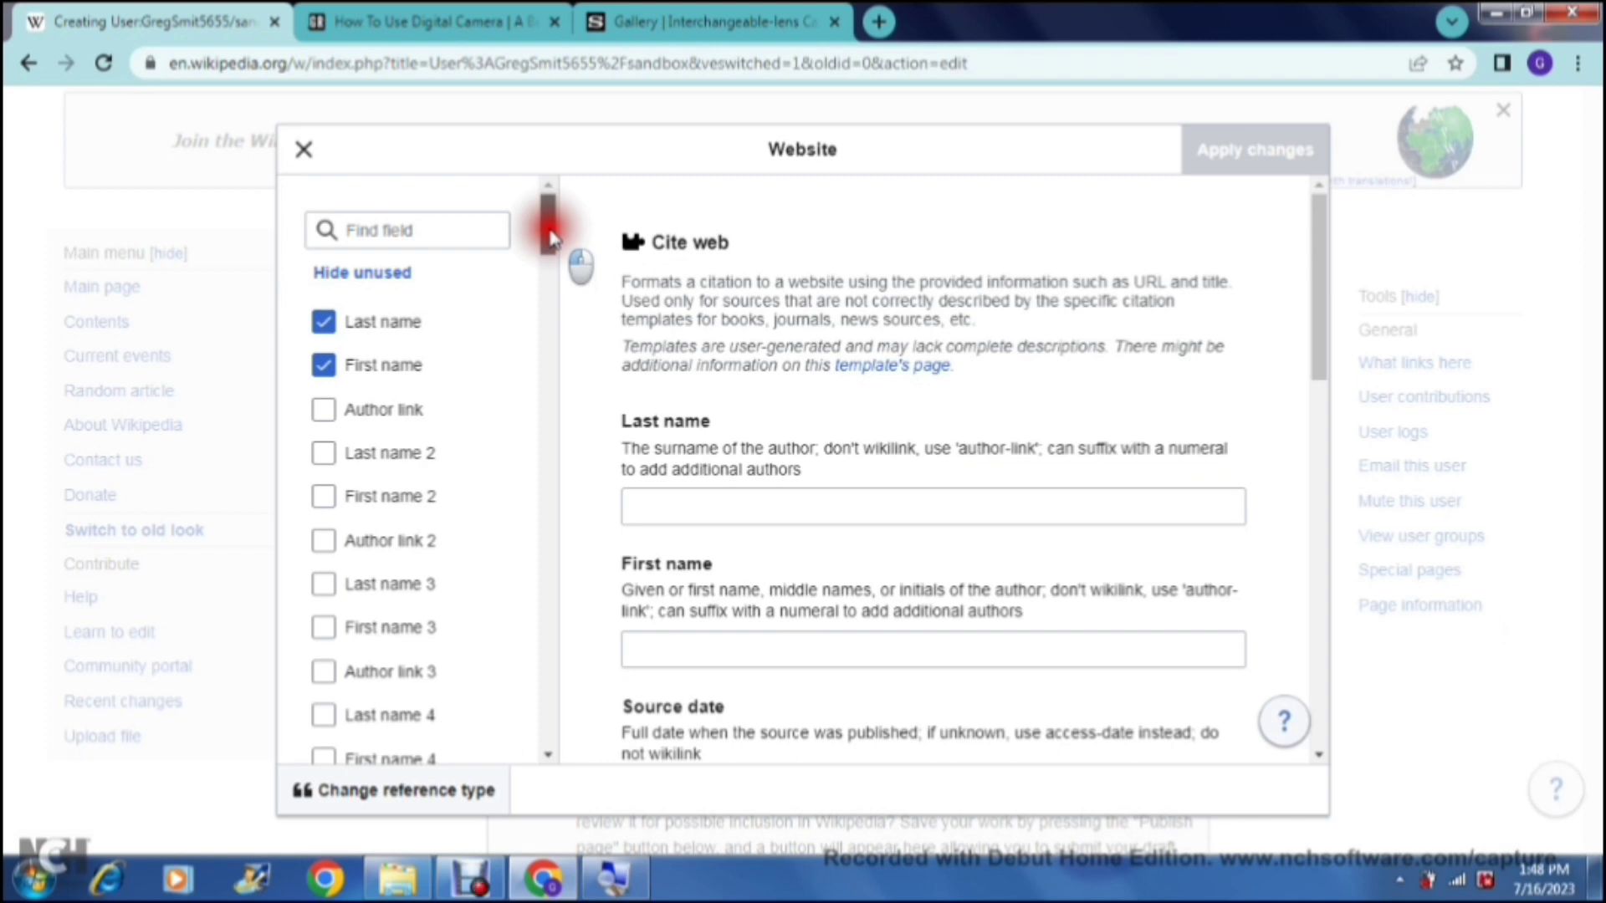
left_click_drag(549, 239, 552, 344)
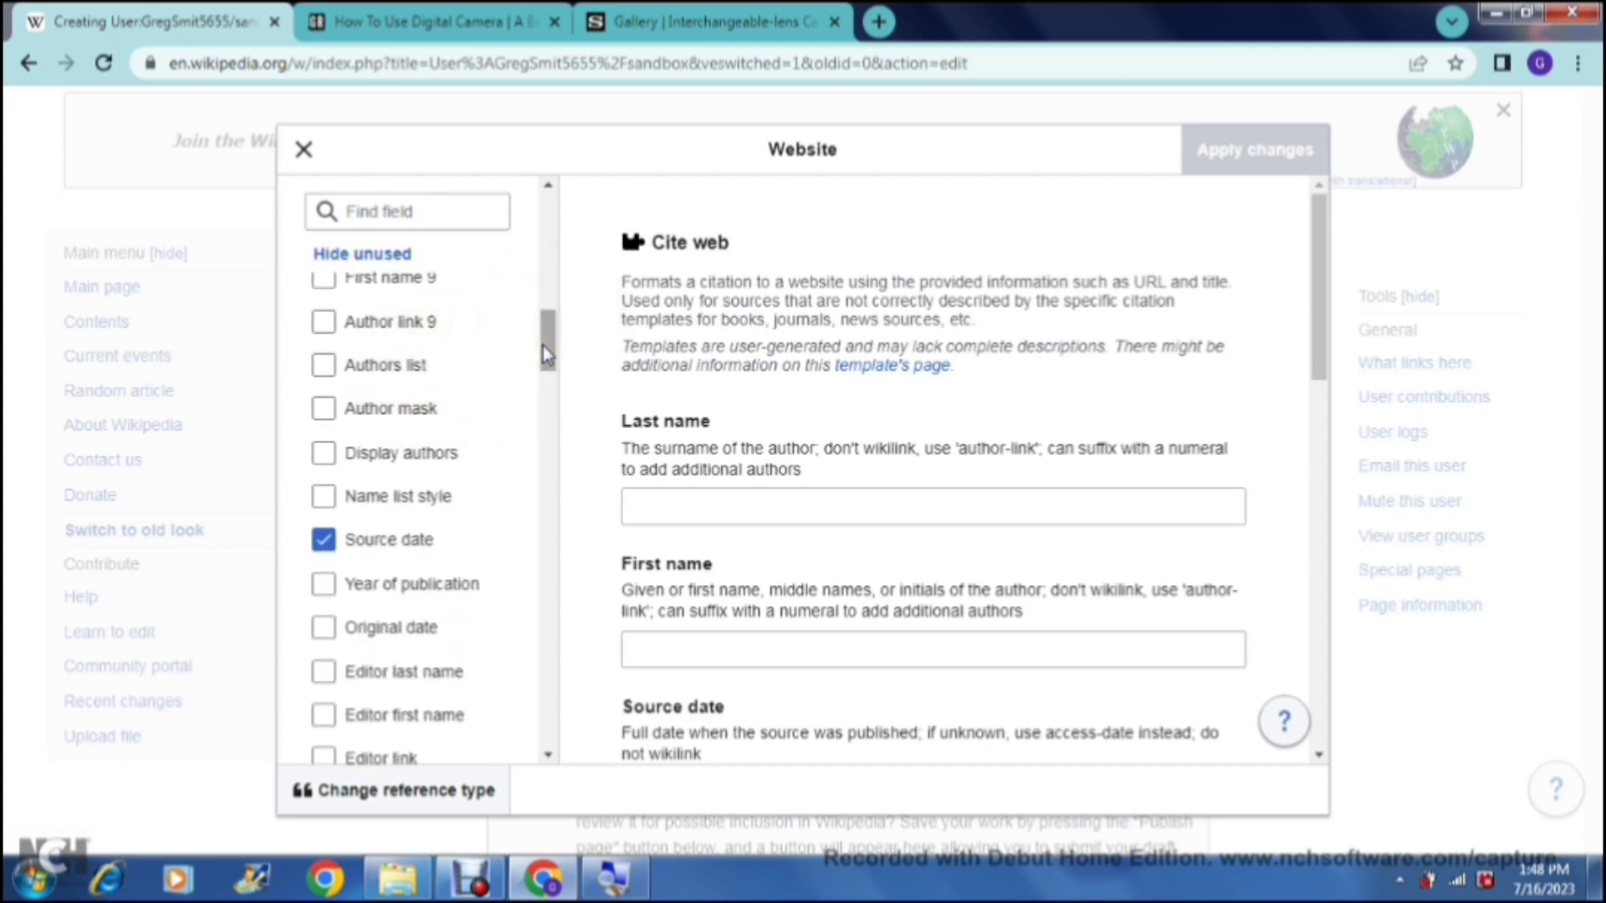
left_click_drag(544, 344, 549, 519)
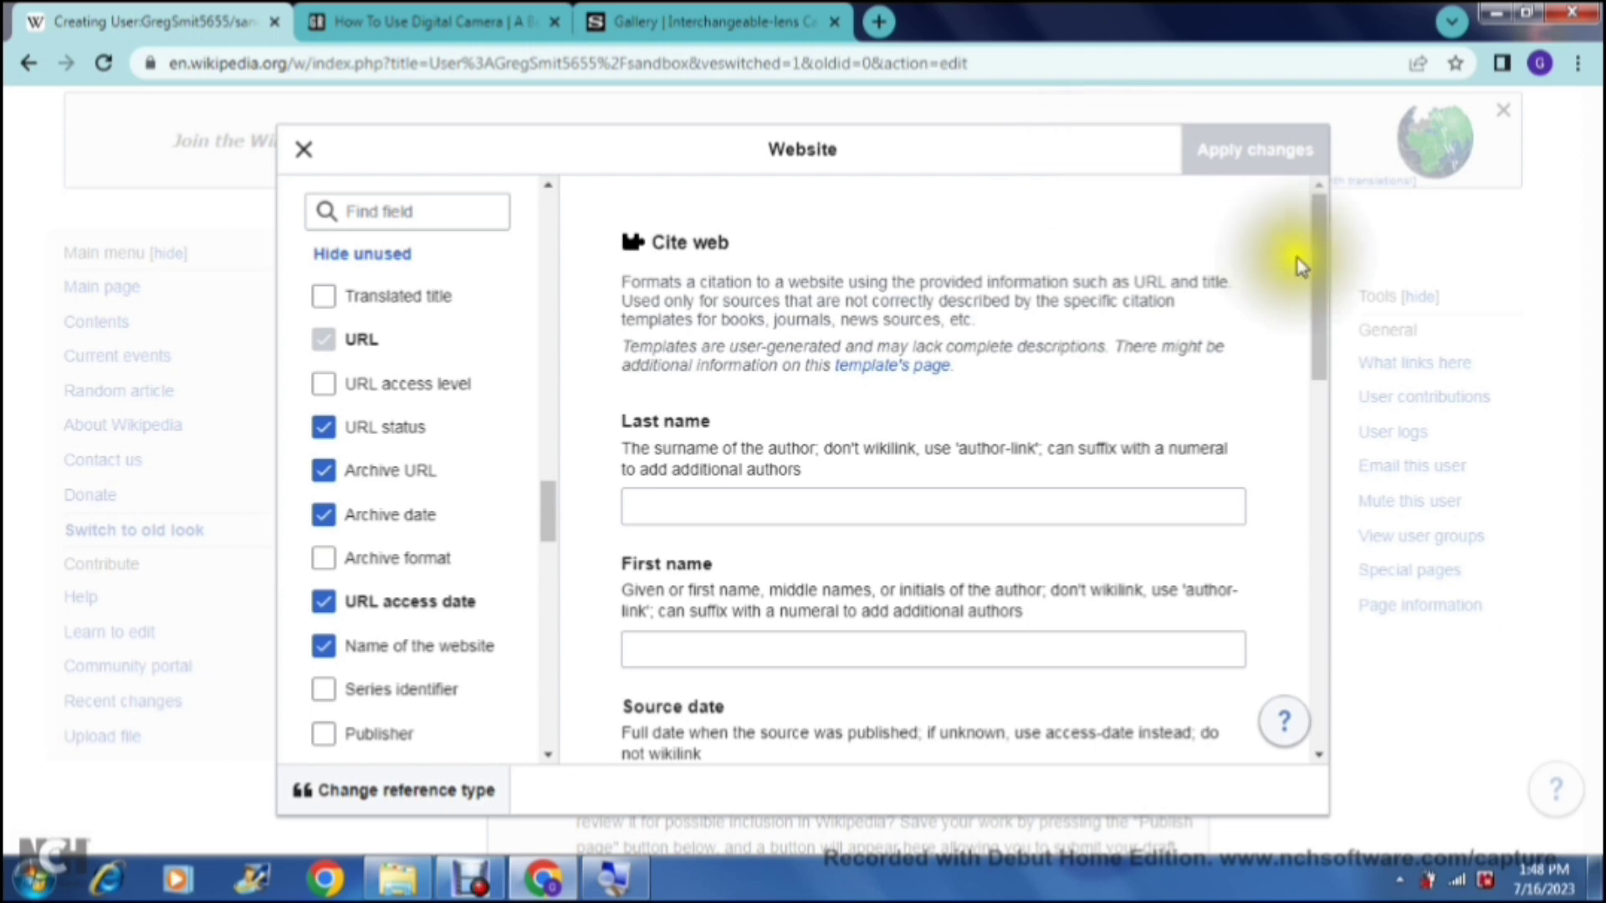
left_click_drag(1314, 266, 1324, 583)
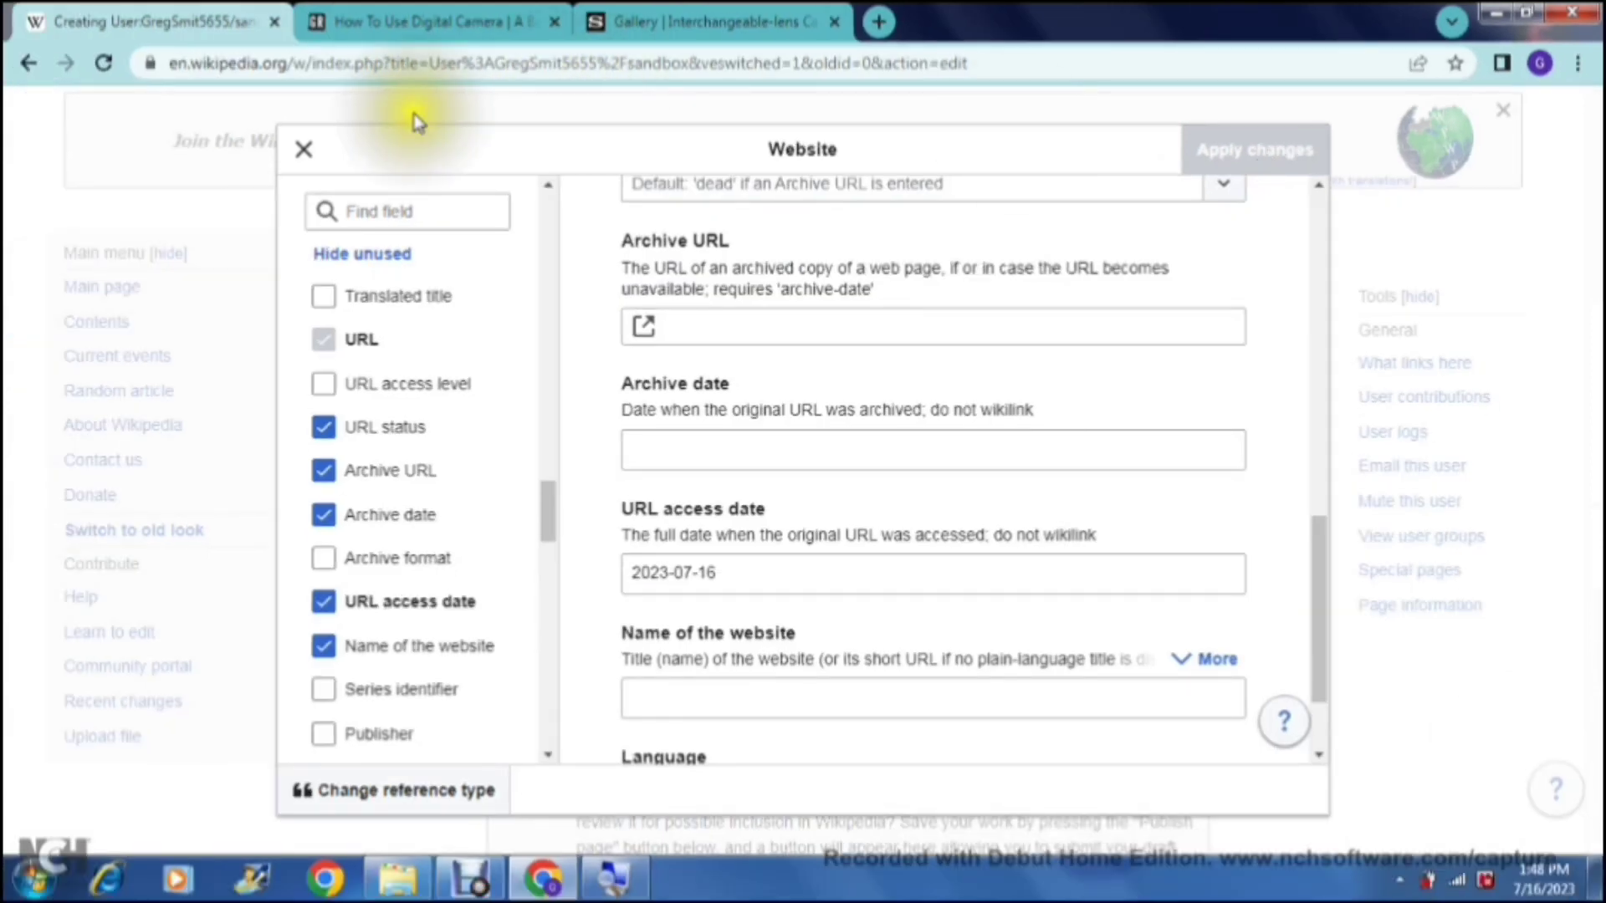
left_click(304, 151)
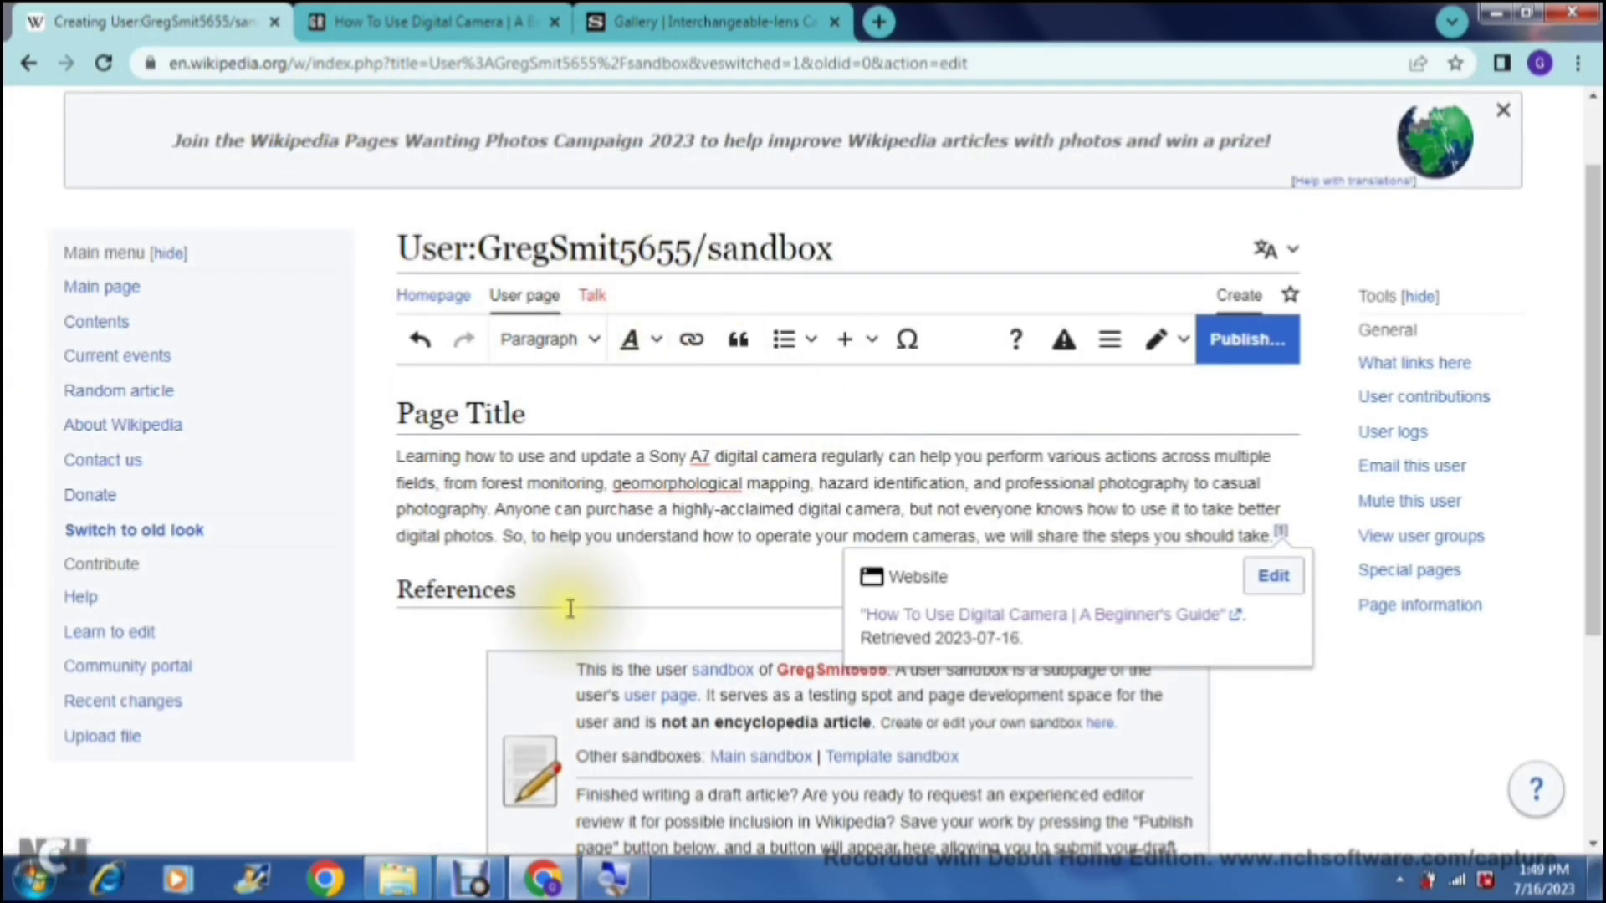
Insert a References list on the empty line under the References heading.
left_click(554, 632)
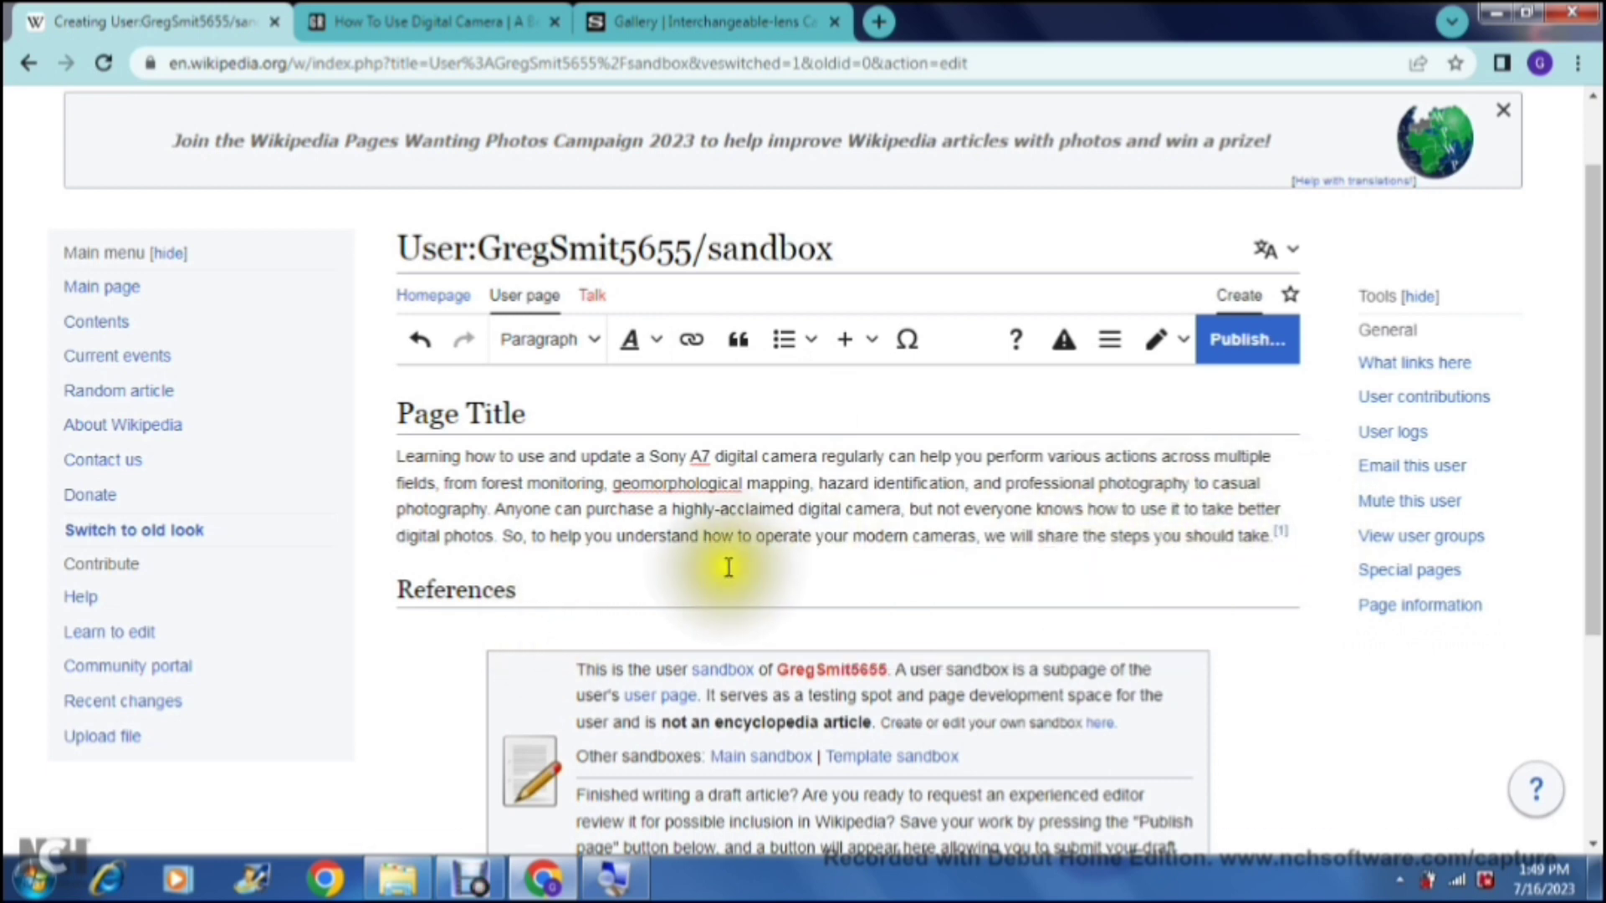
left_click(423, 633)
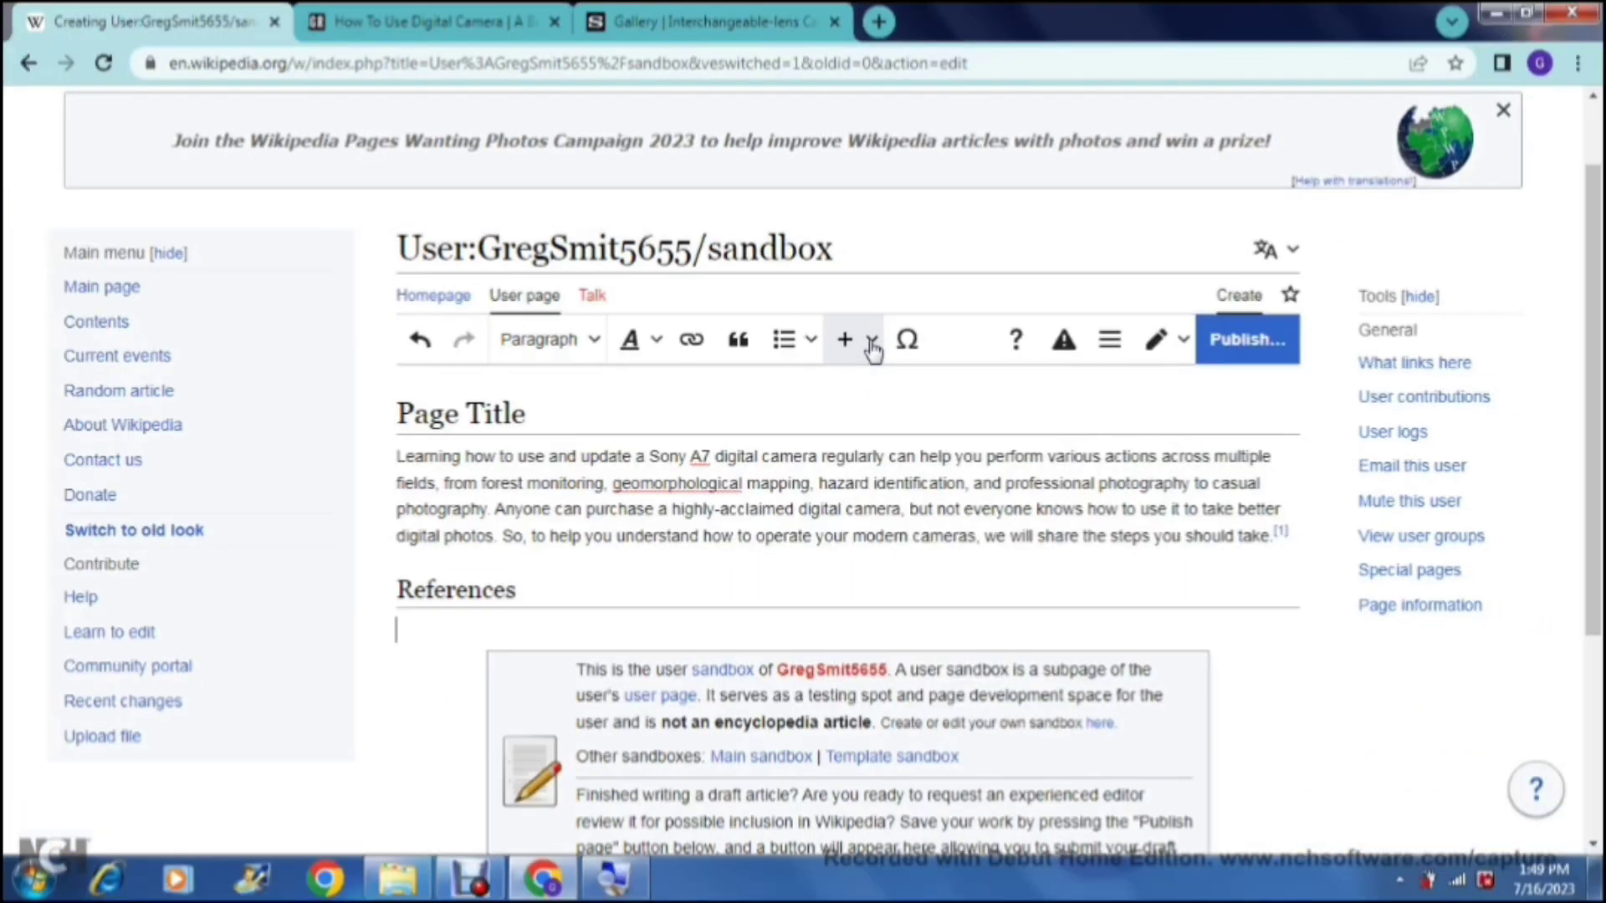
left_click(874, 348)
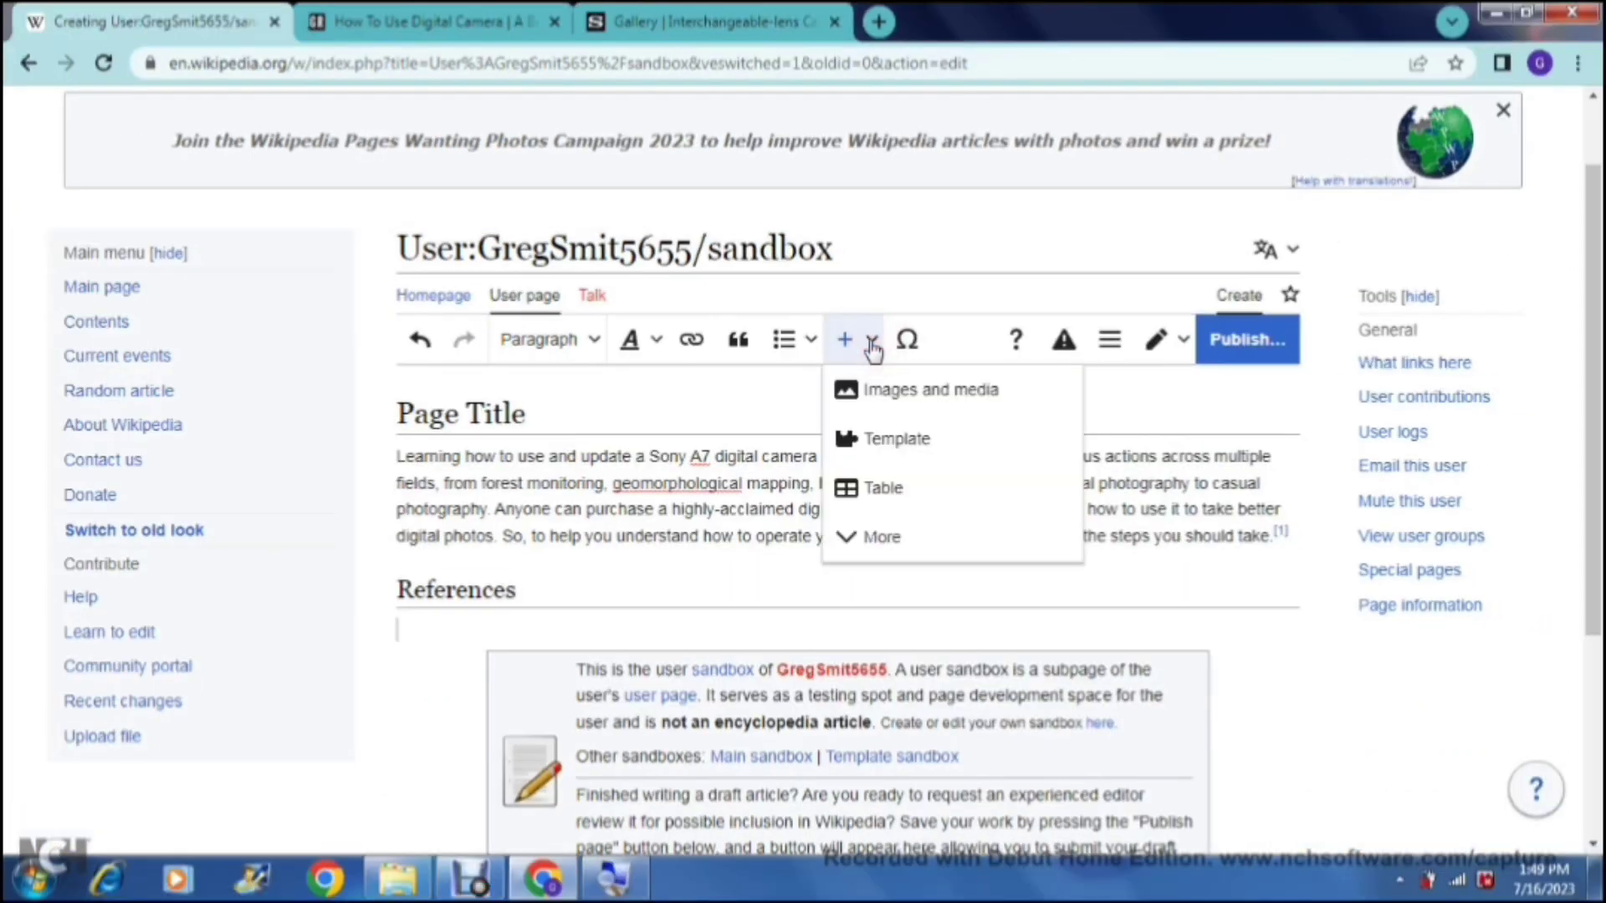
left_click(882, 539)
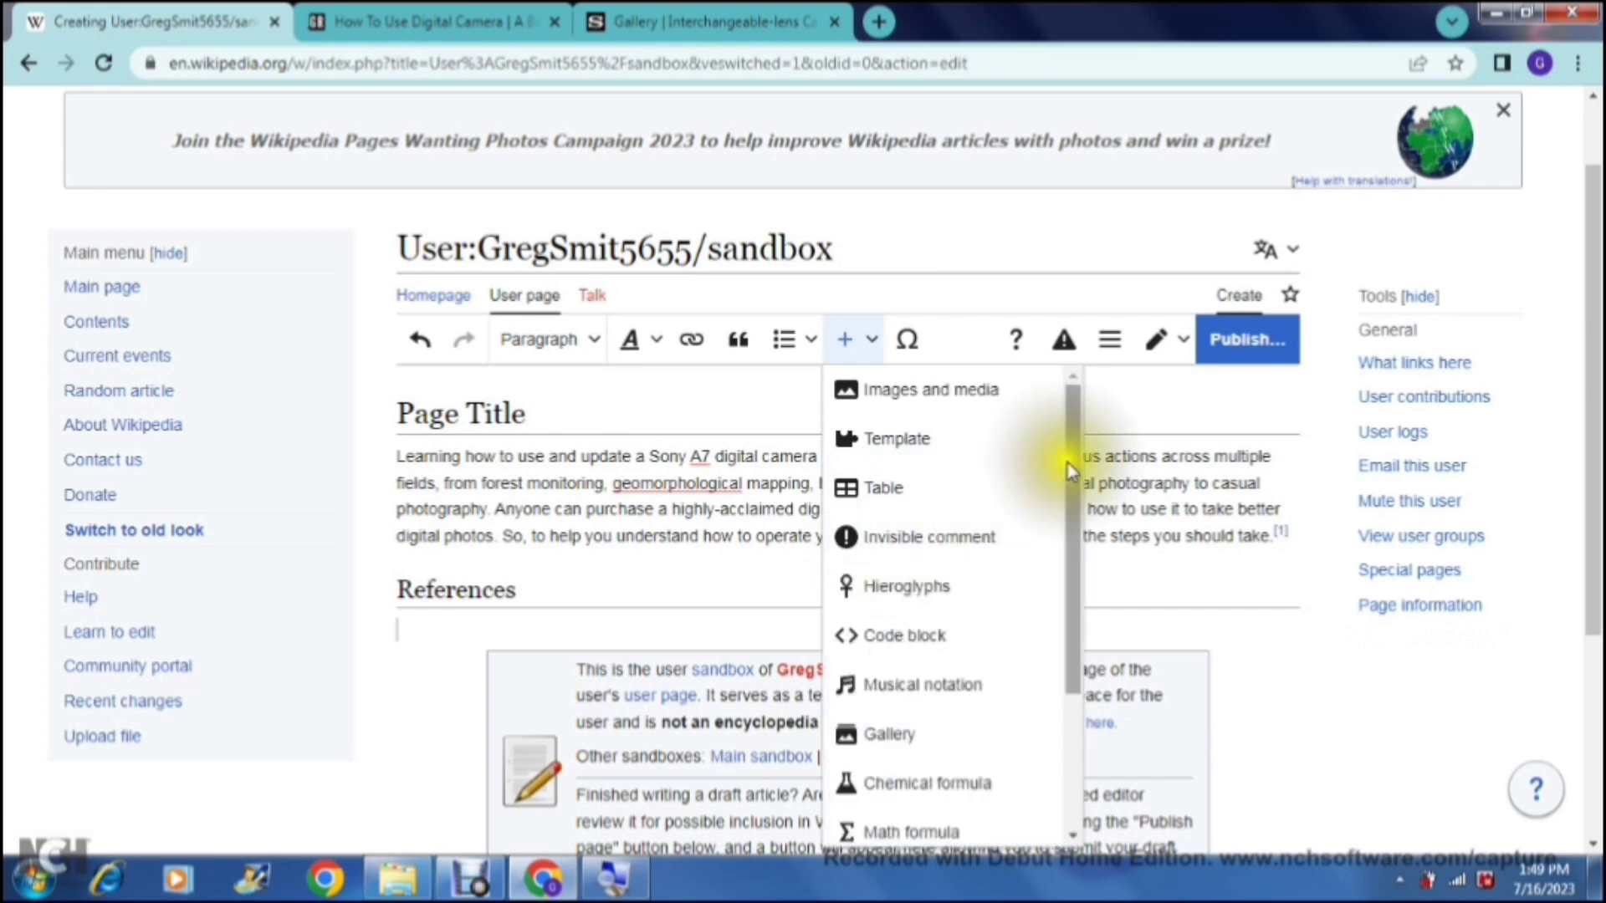
left_click_drag(1069, 473, 1071, 624)
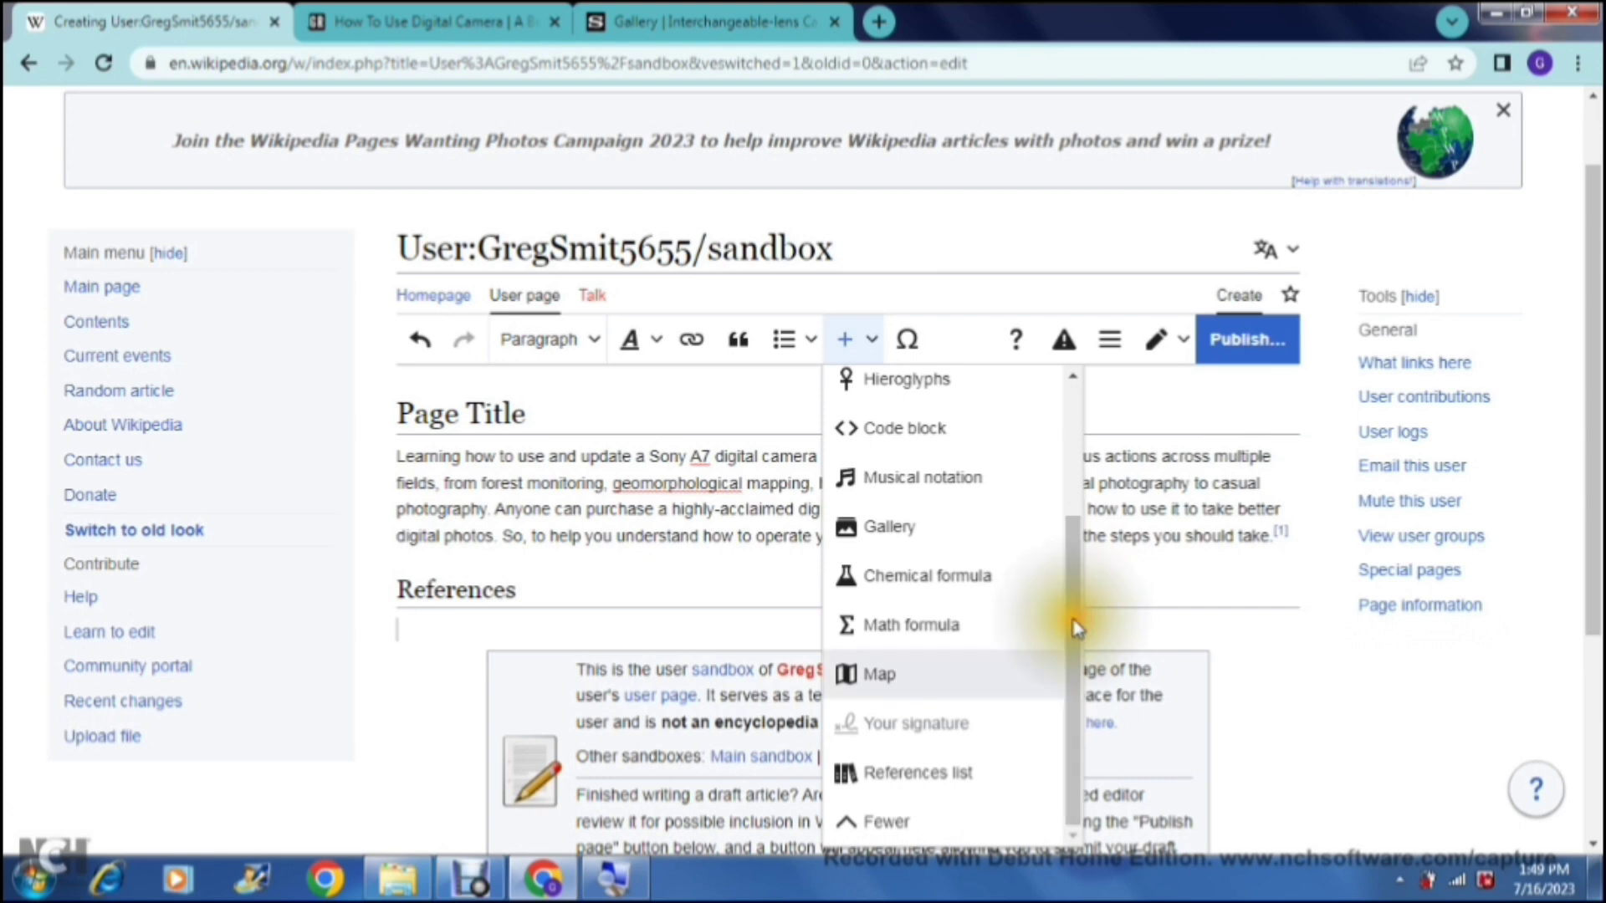
left_click(920, 775)
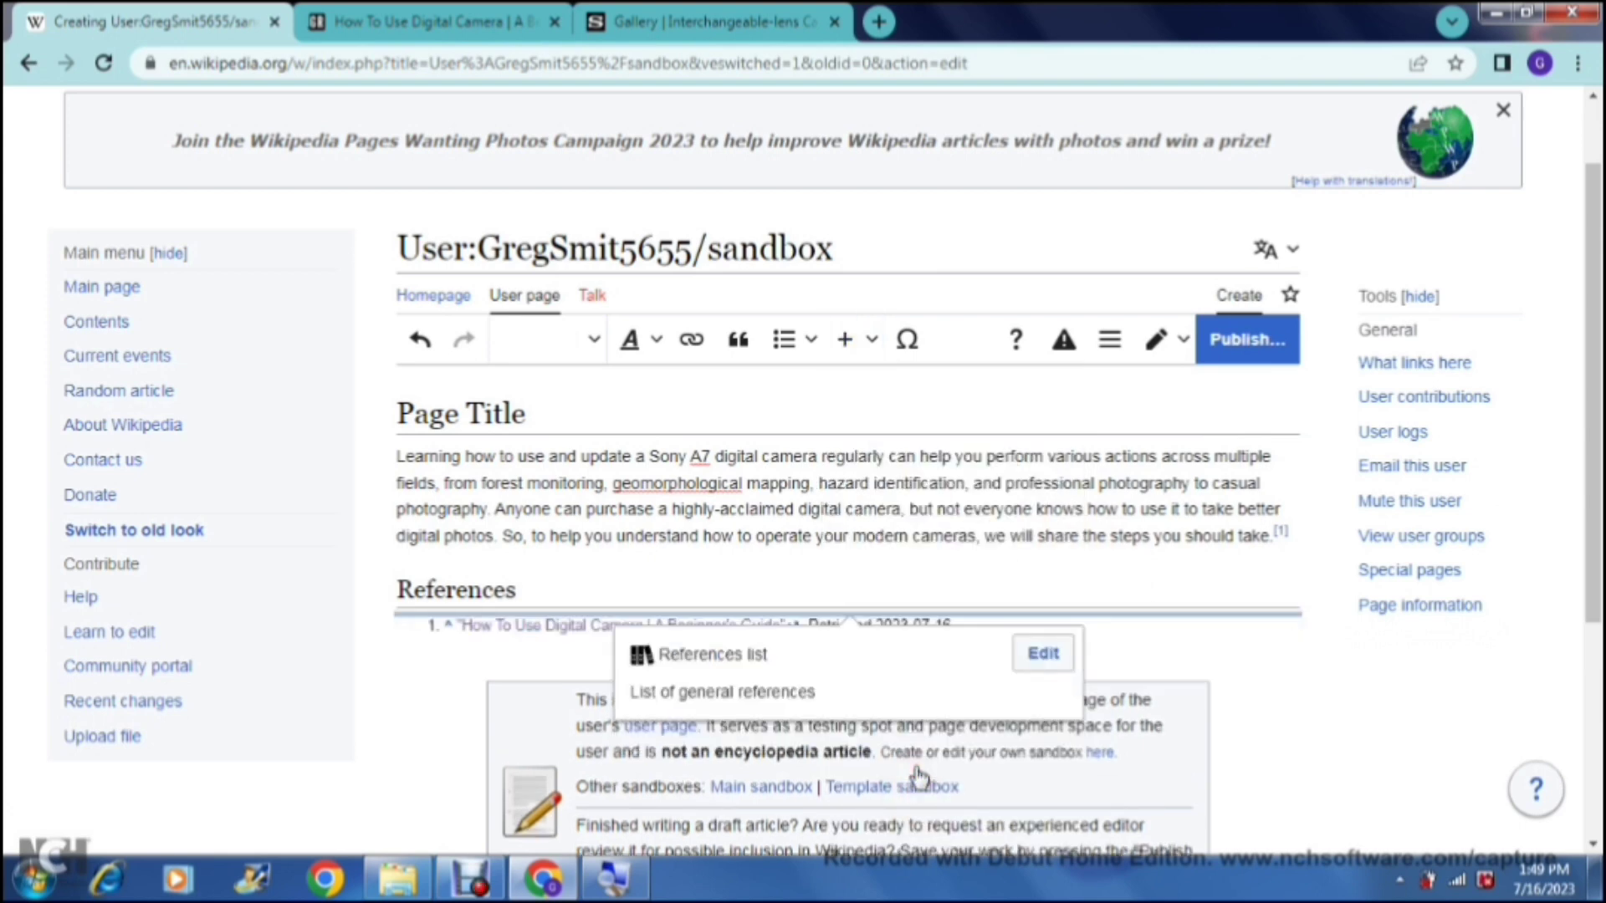
Check the references list's settings without changing them and insert an empty paragraph below the list.
mouse_move(557, 667)
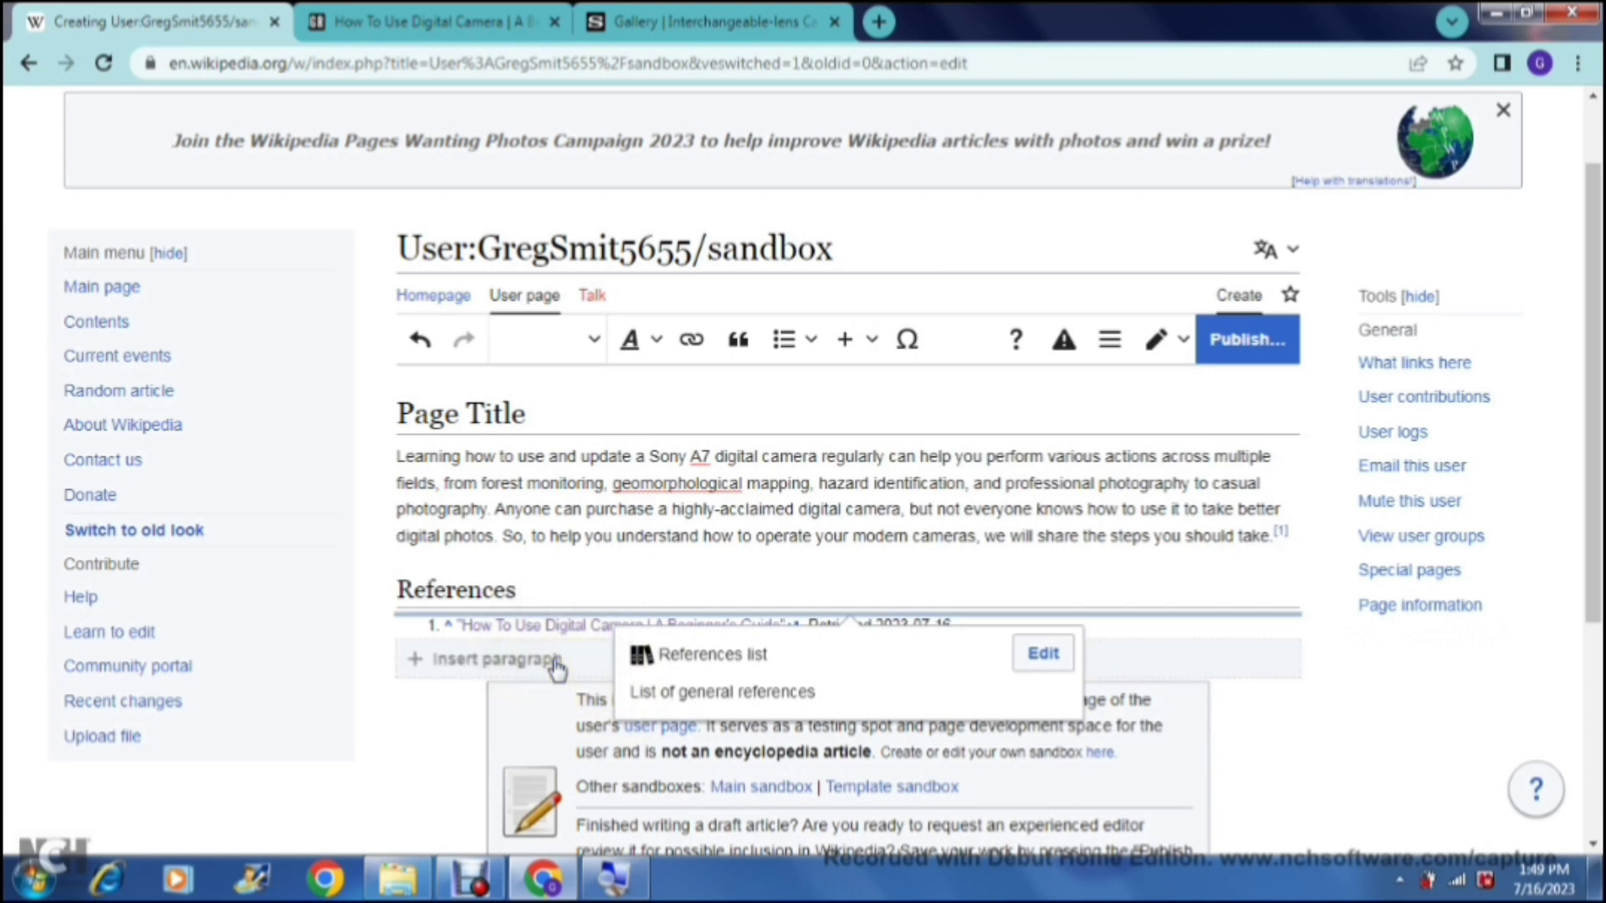
left_click(1027, 666)
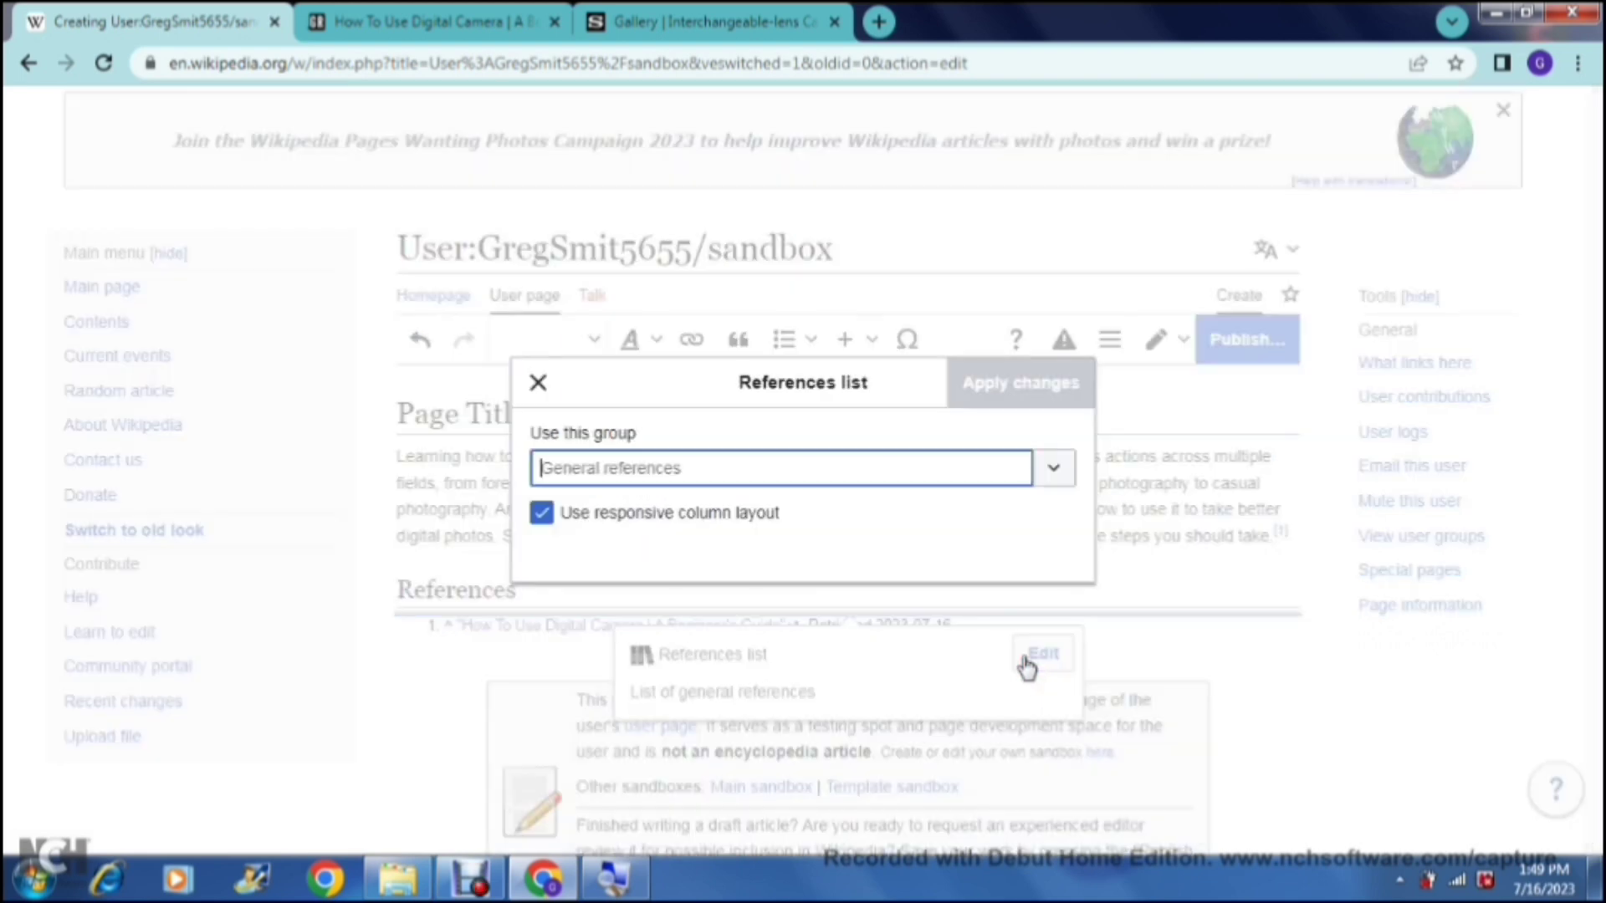
left_click(539, 385)
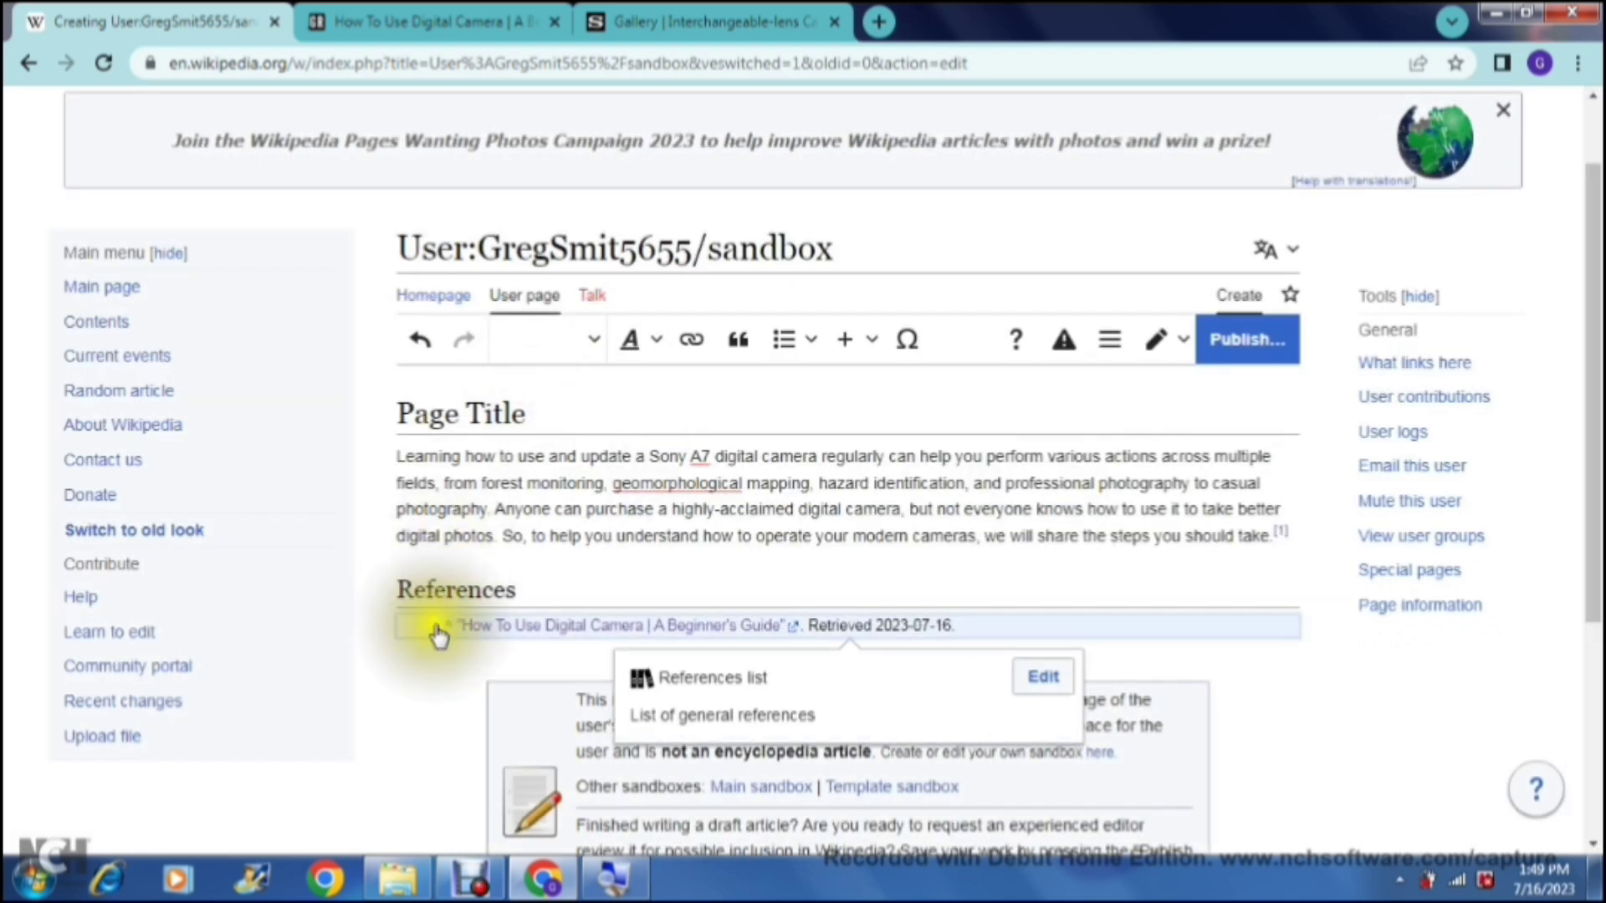
left_click(436, 665)
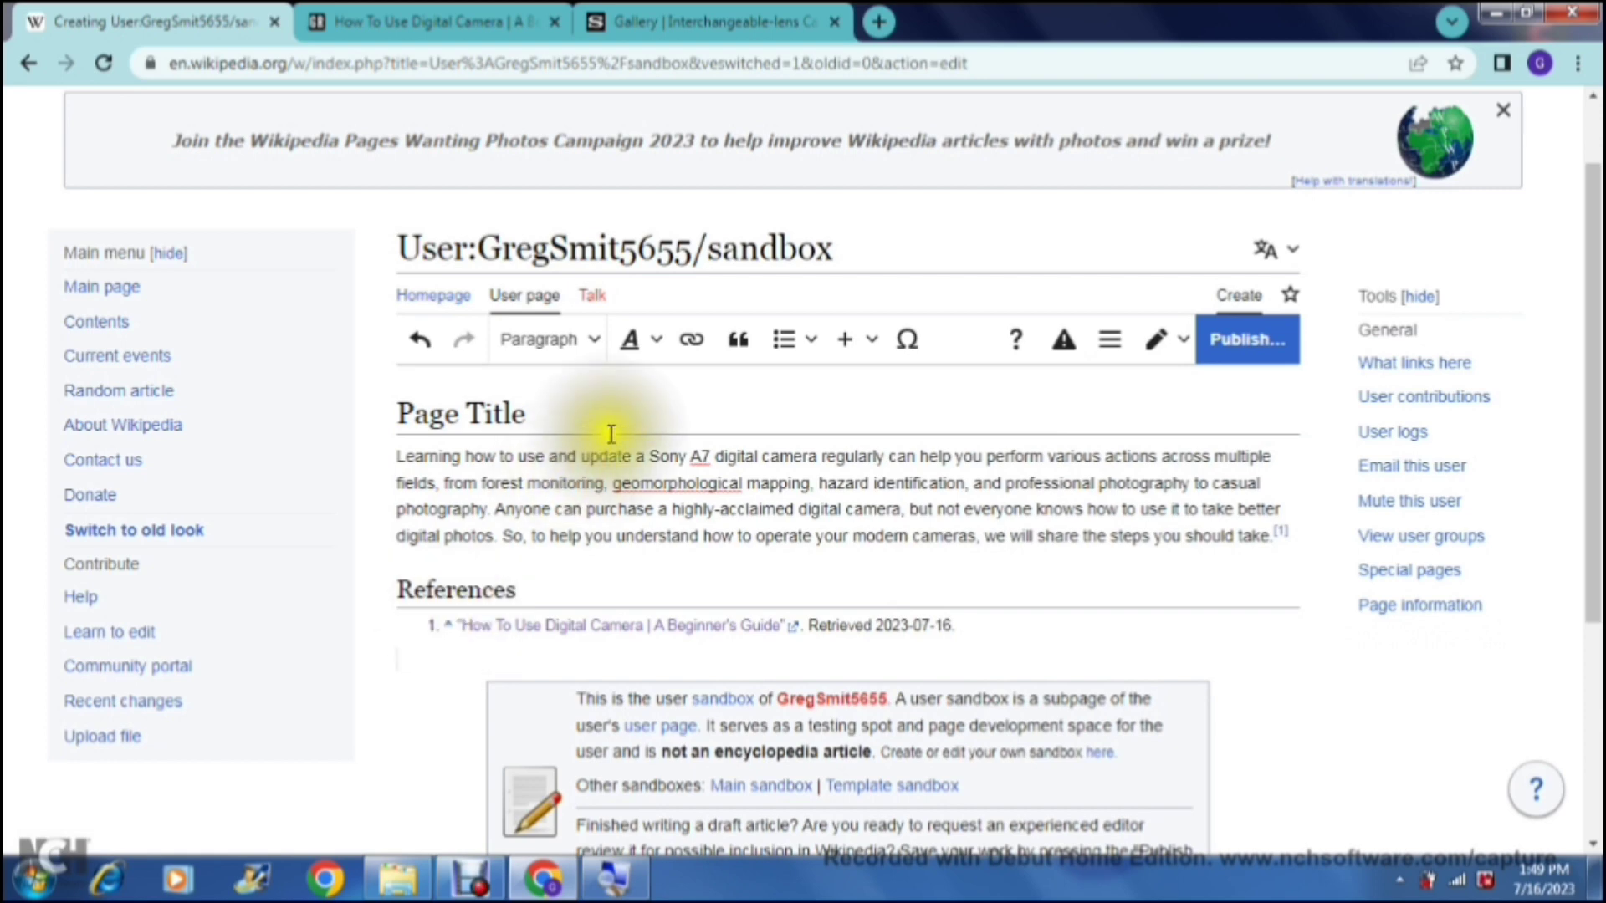
Link the words "Sony A7" in the body paragraph to the Wikipedia article "Sony α7", checking the External site option before choosing it.
left_click(634, 418)
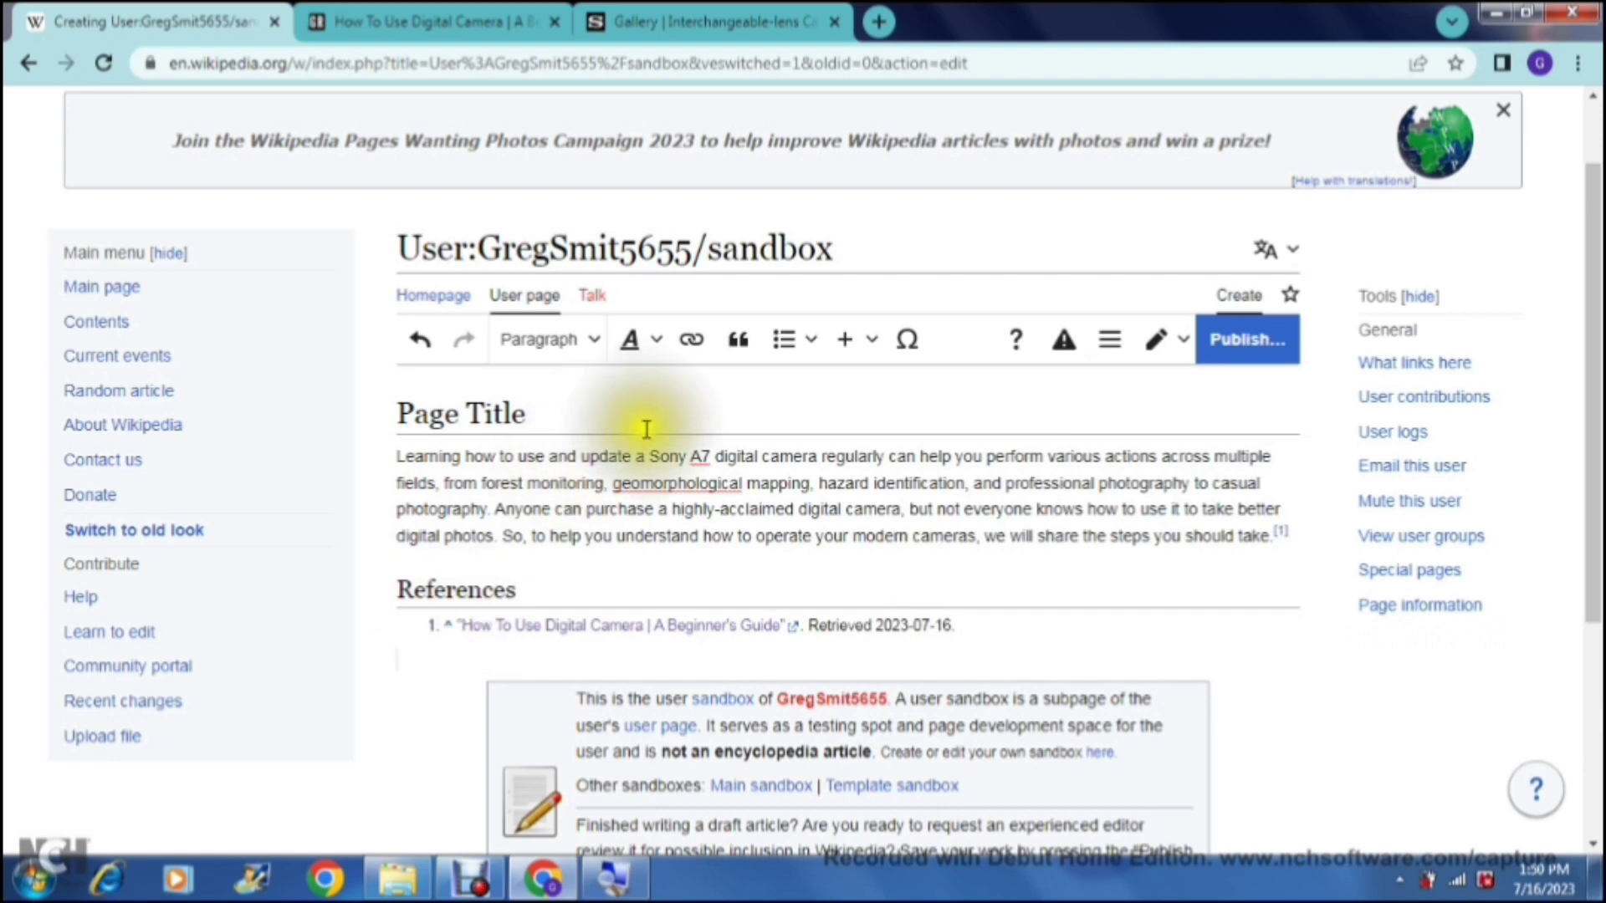
left_click(650, 453)
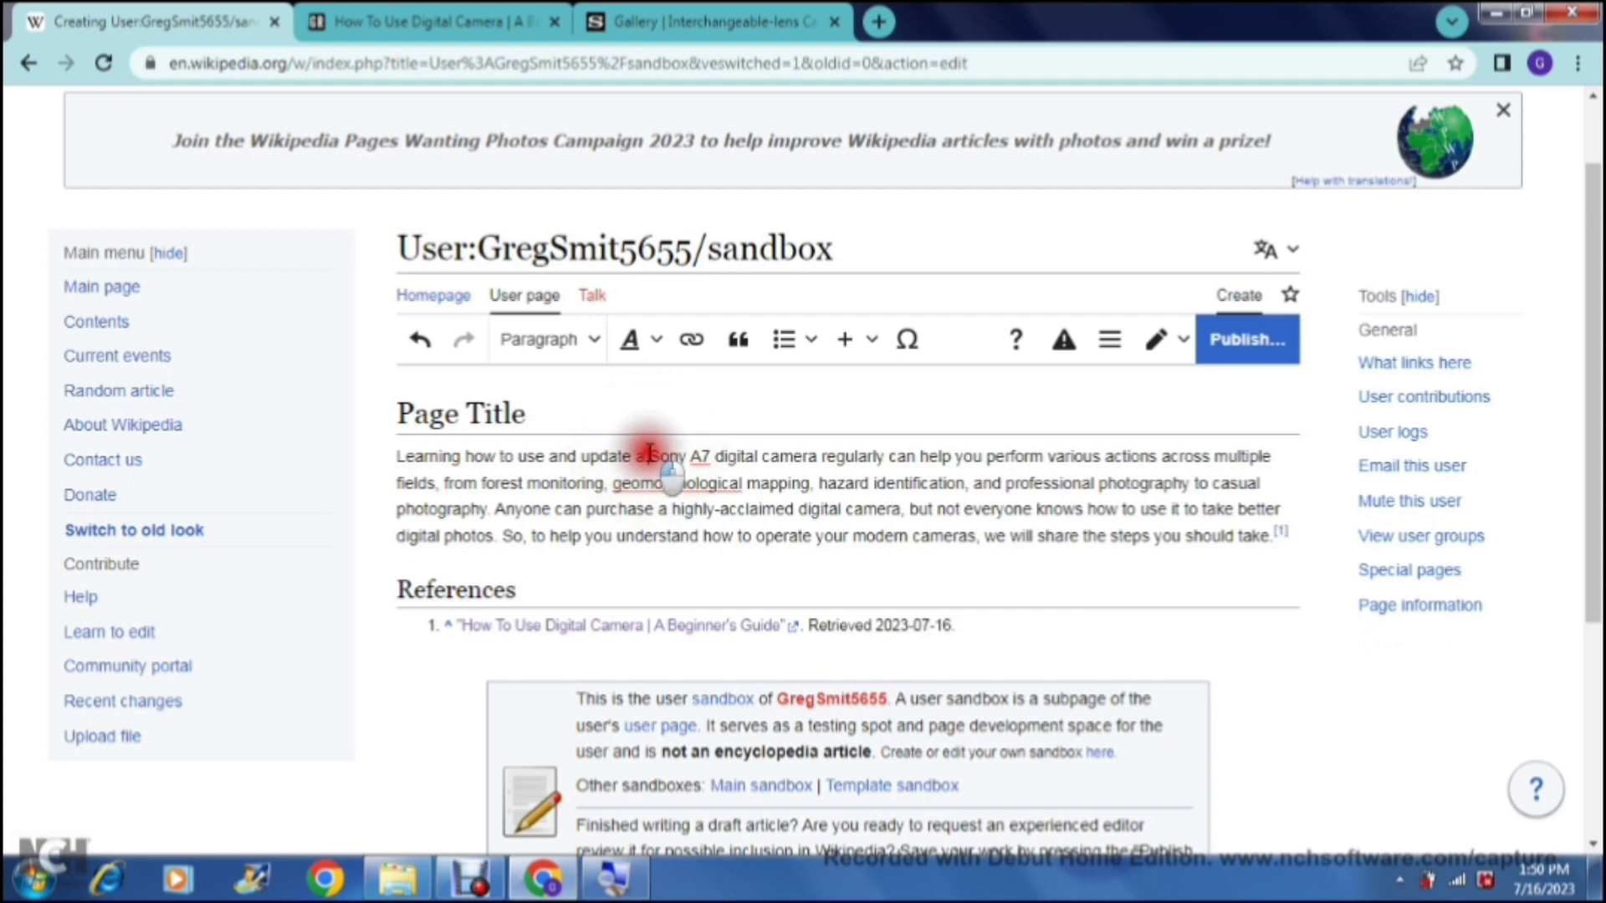
left_click_drag(650, 452, 711, 454)
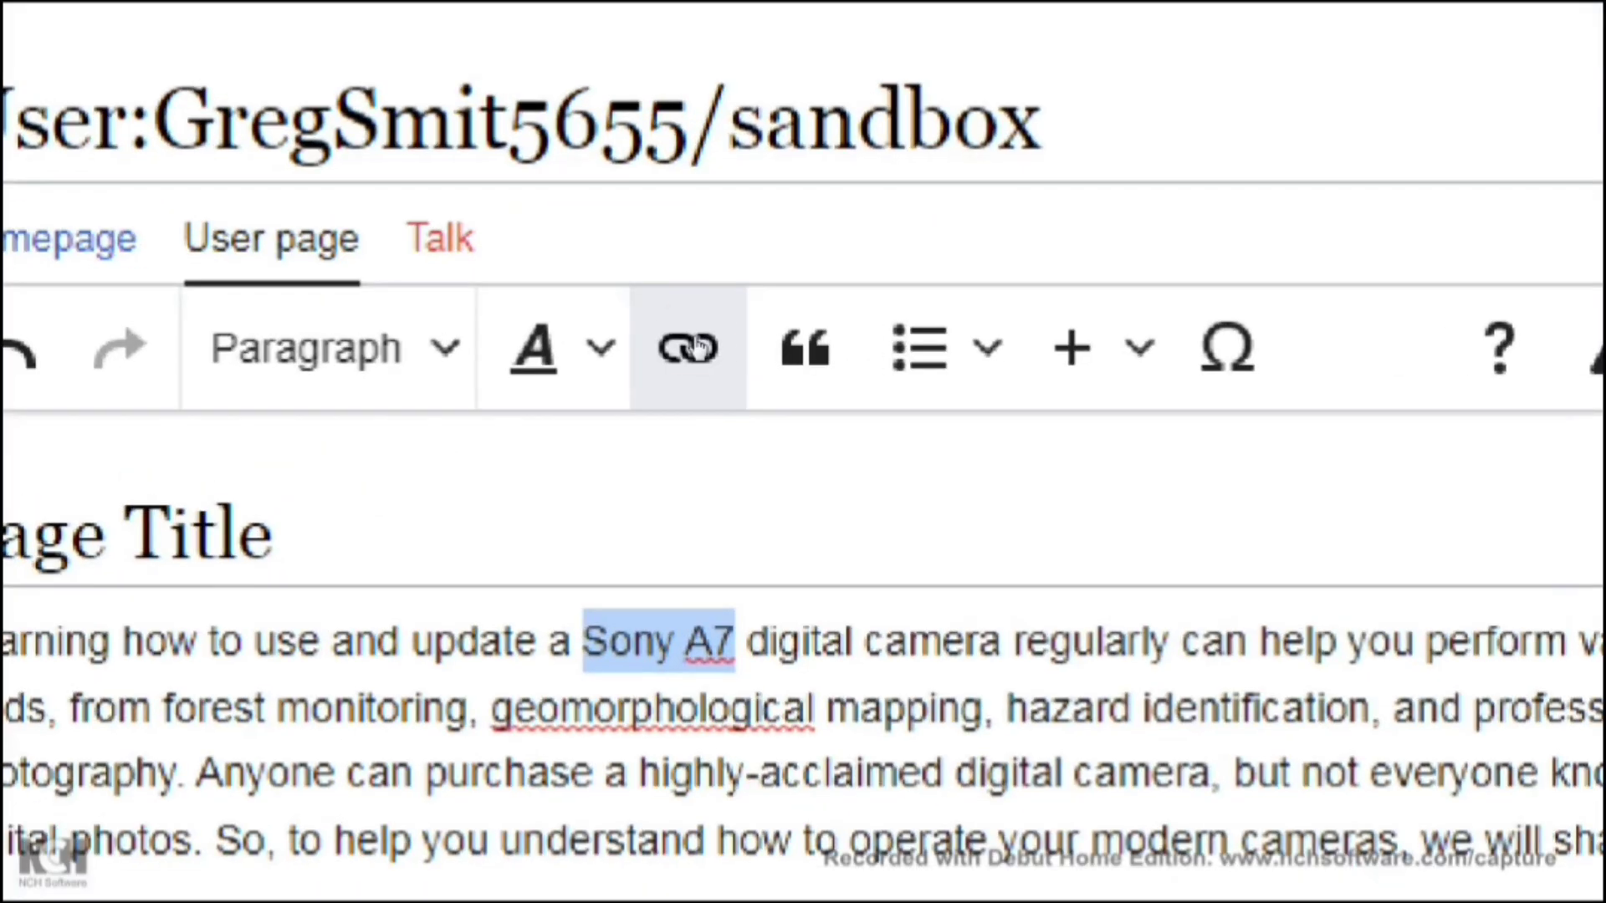
left_click(694, 347)
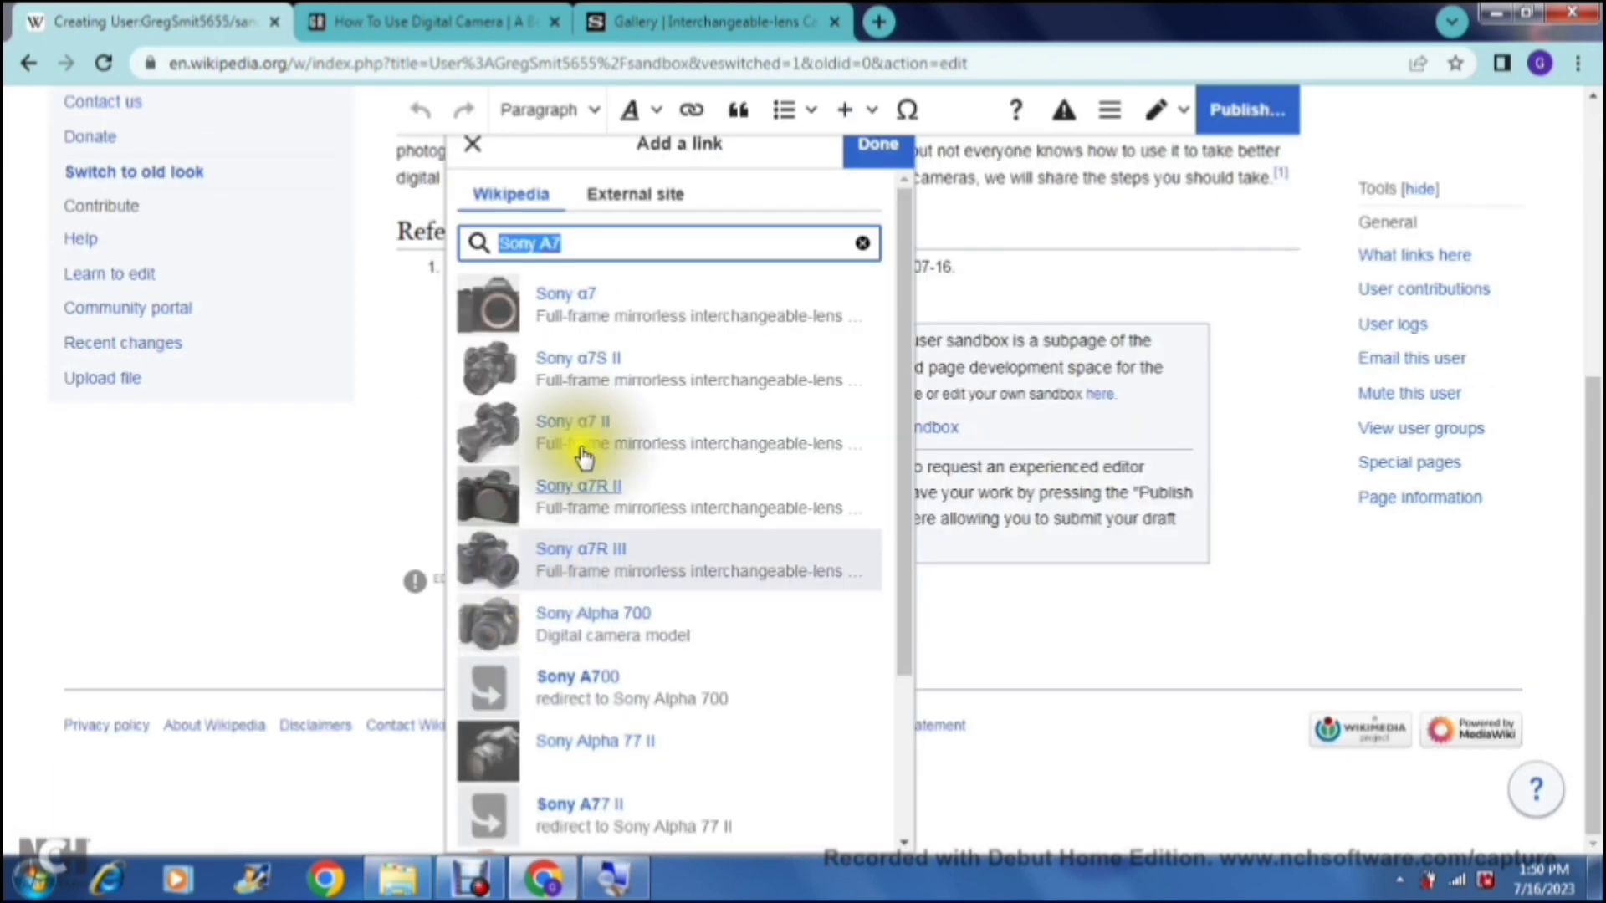
left_click(569, 249)
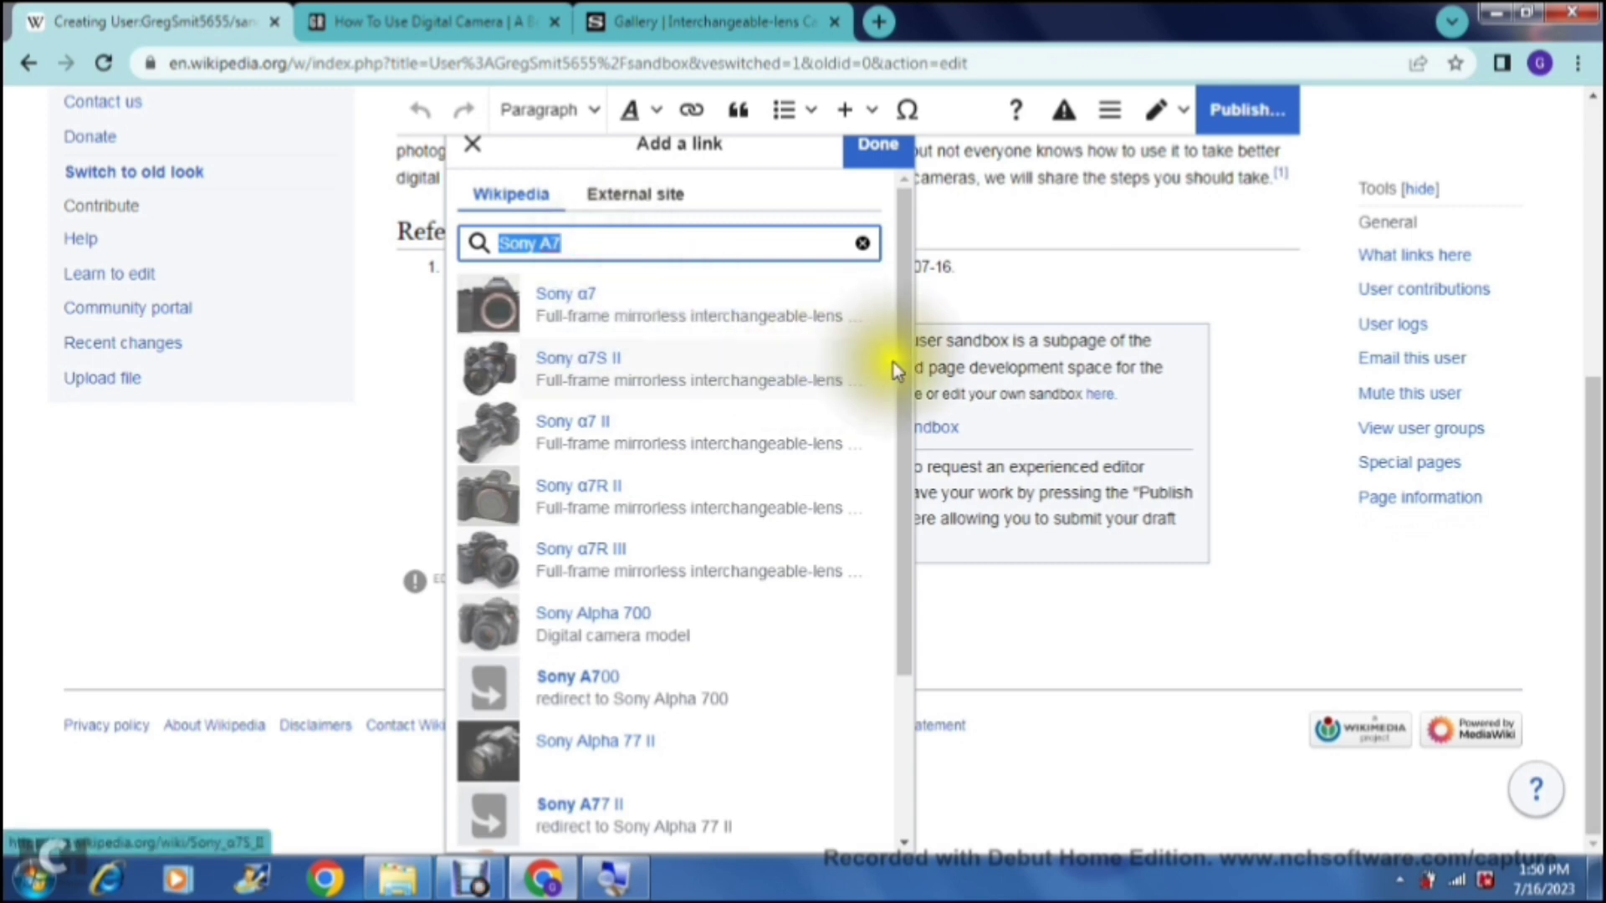
left_click_drag(905, 366, 900, 276)
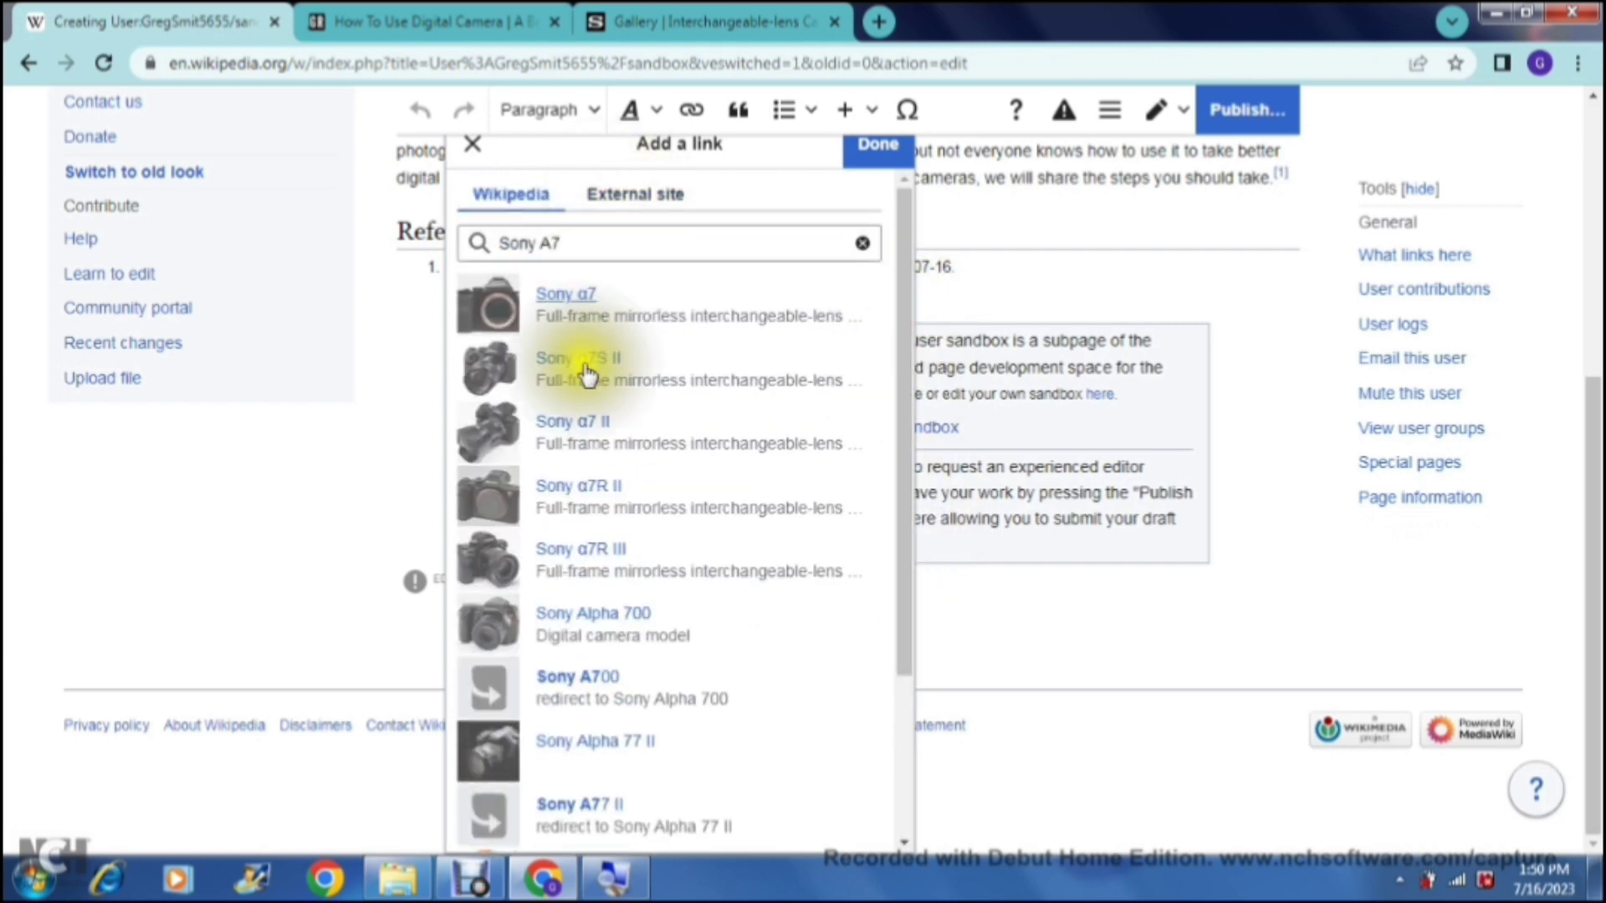
left_click(641, 199)
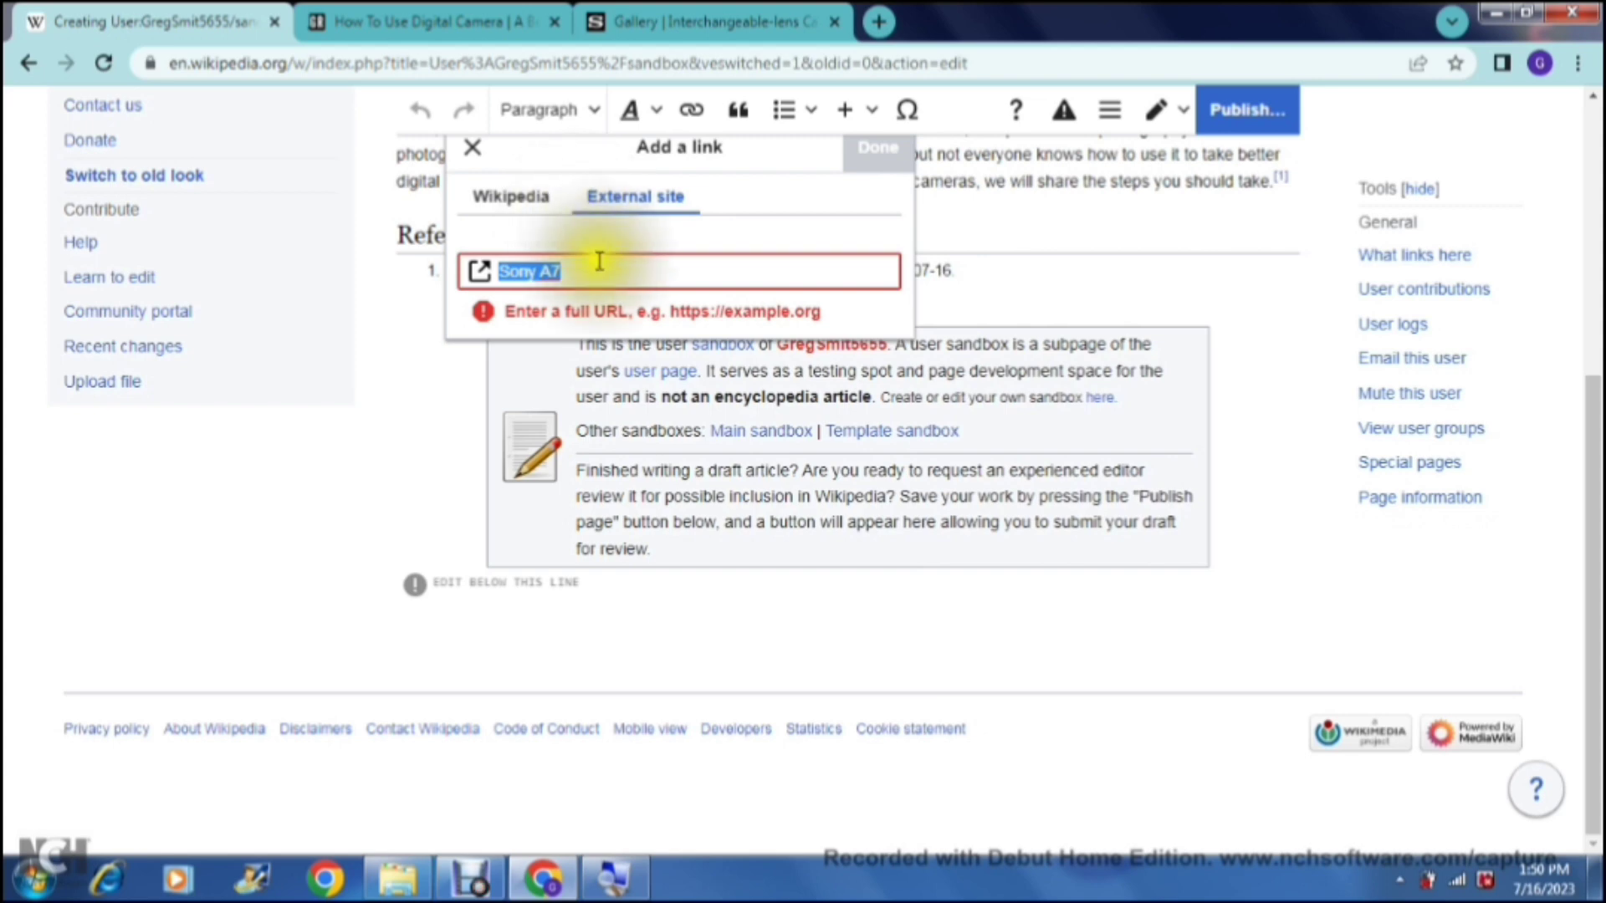
left_click(523, 201)
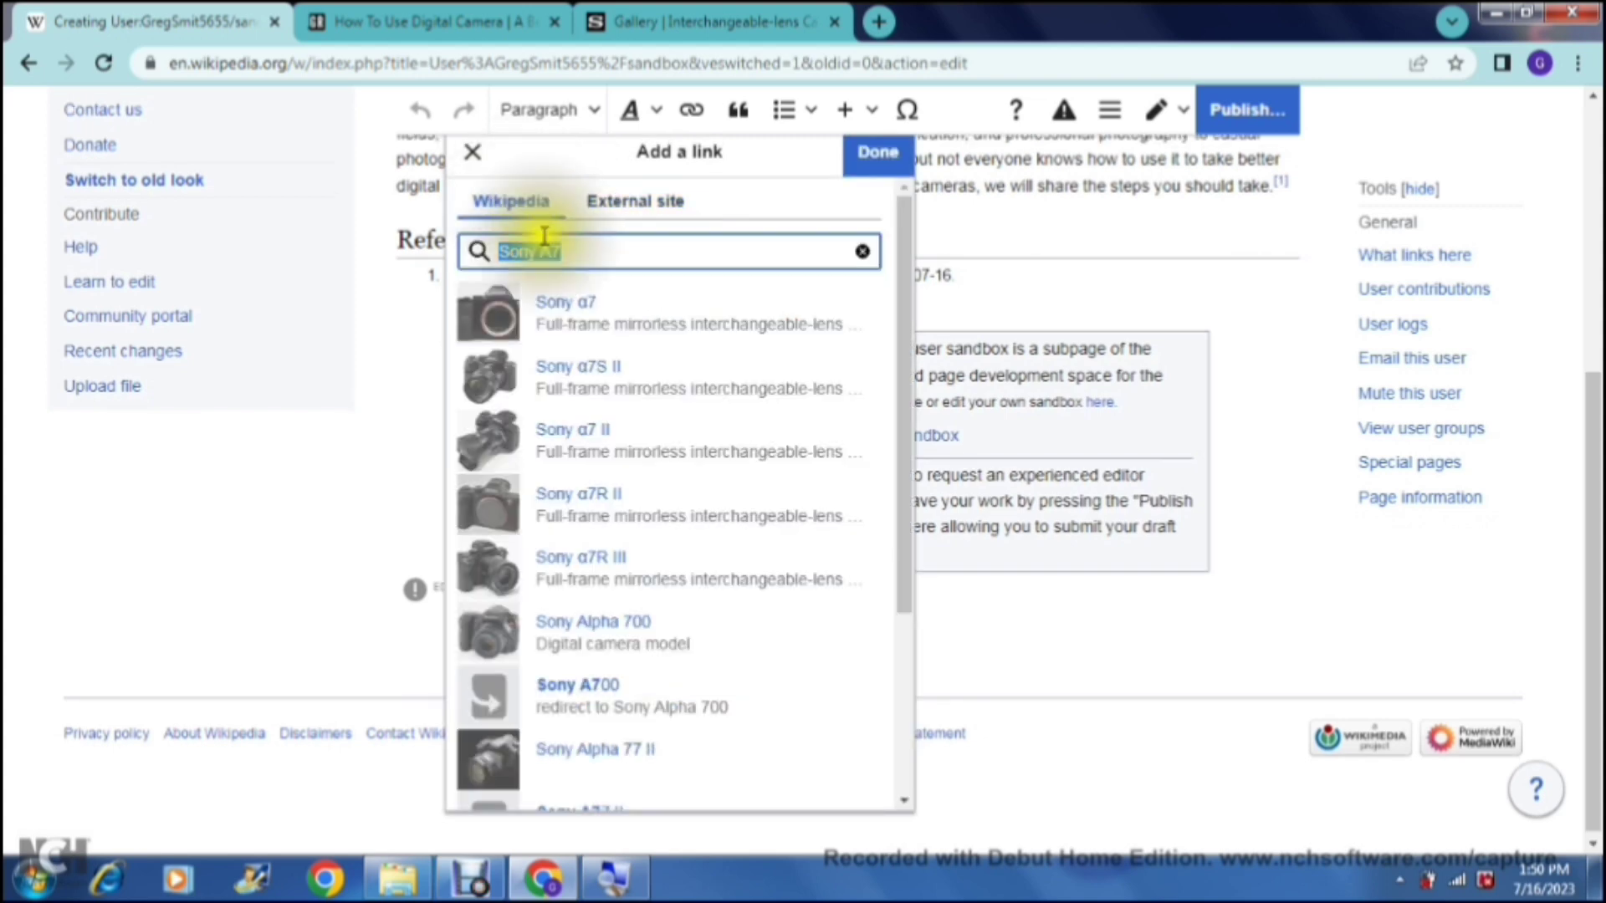
left_click(582, 312)
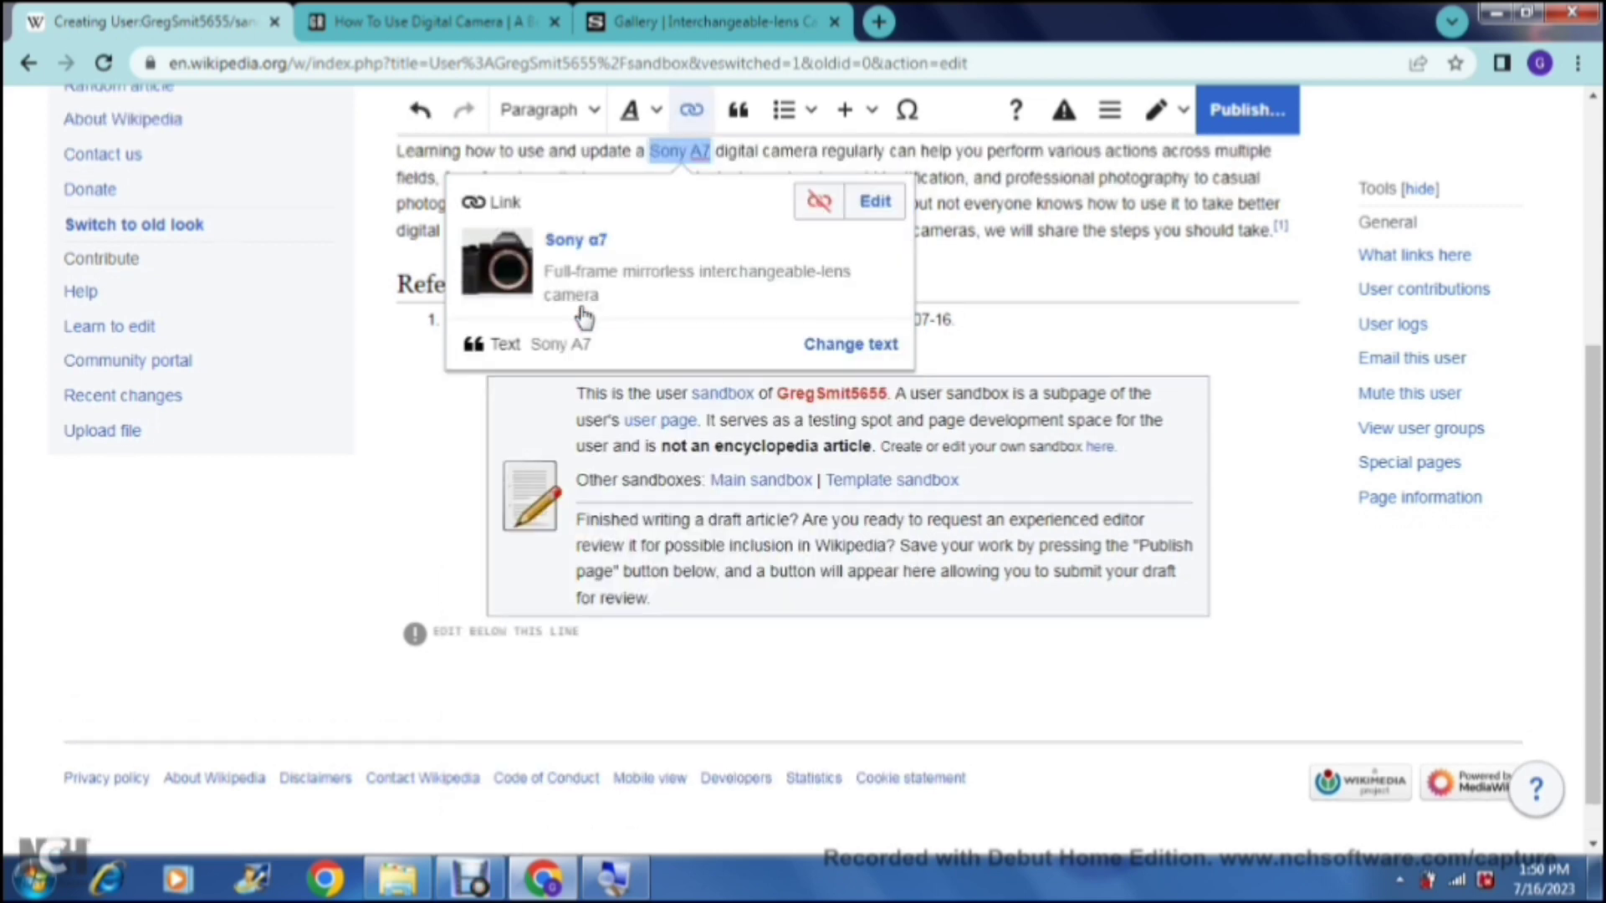
Review the "Sony A7" link's target settings, keep the Wikipedia article "Sony α7" as its target, and close the link details.
left_click(870, 205)
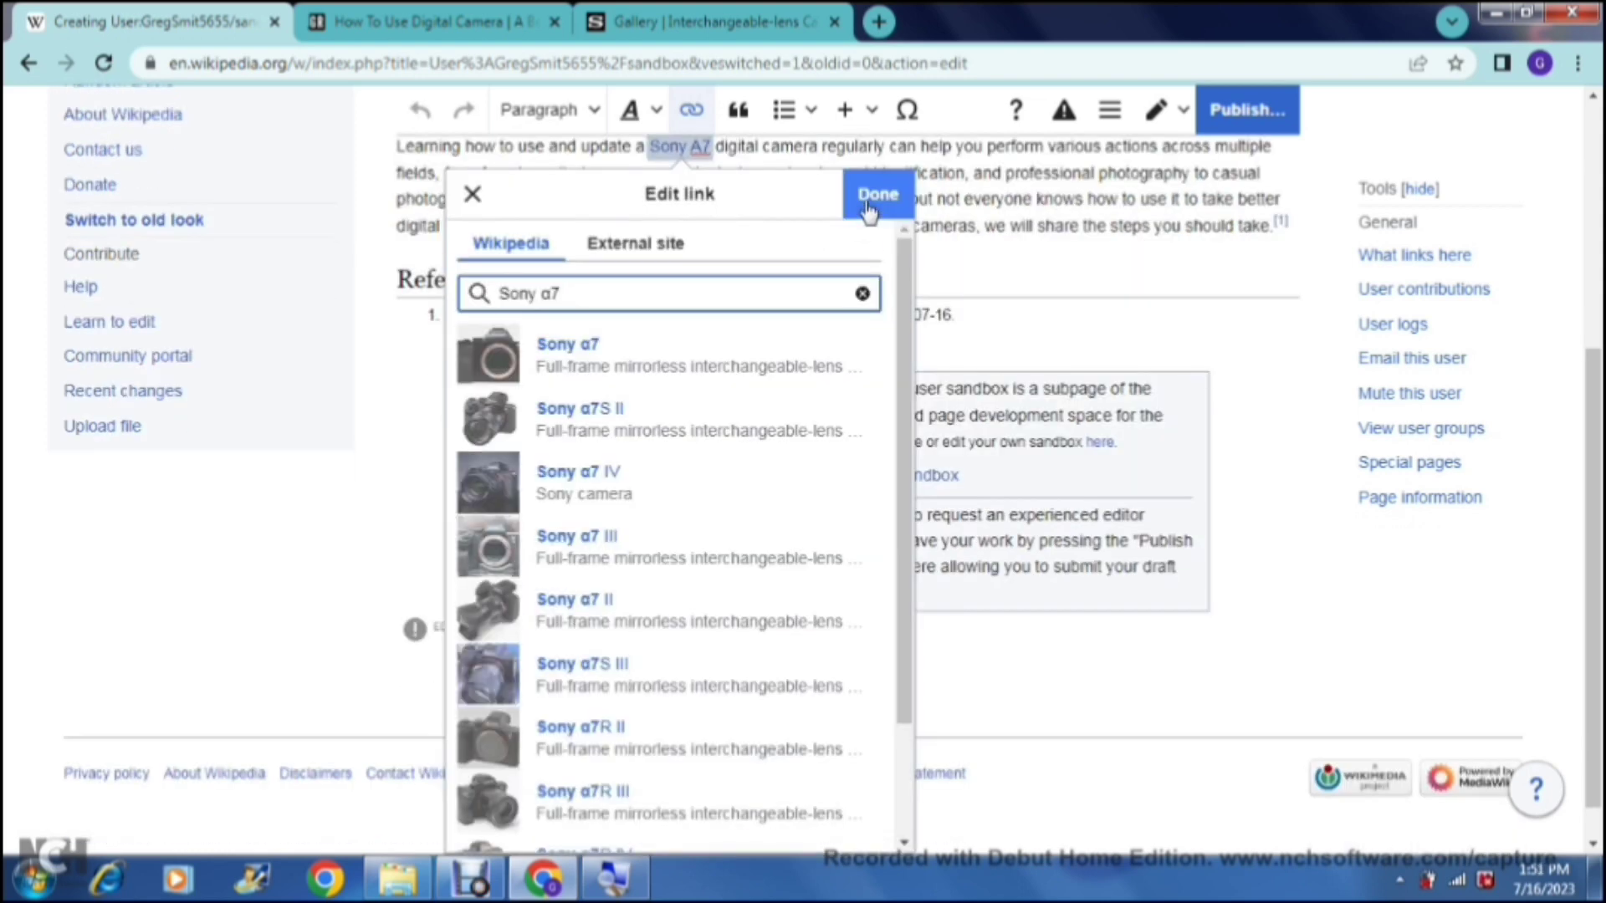
left_click(870, 200)
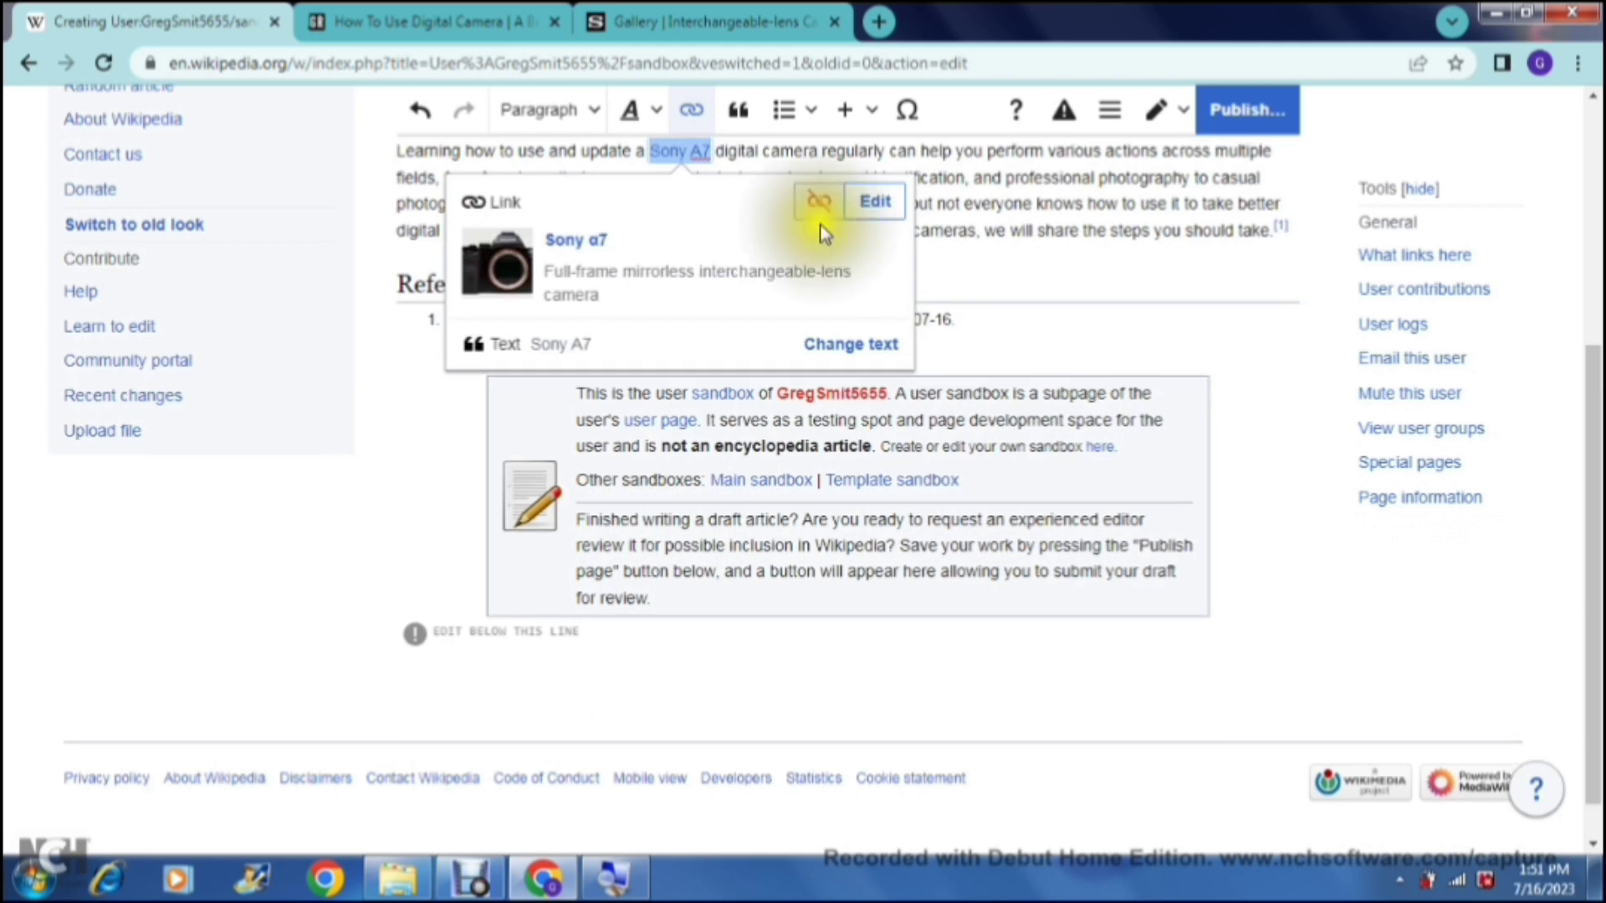
left_click(431, 454)
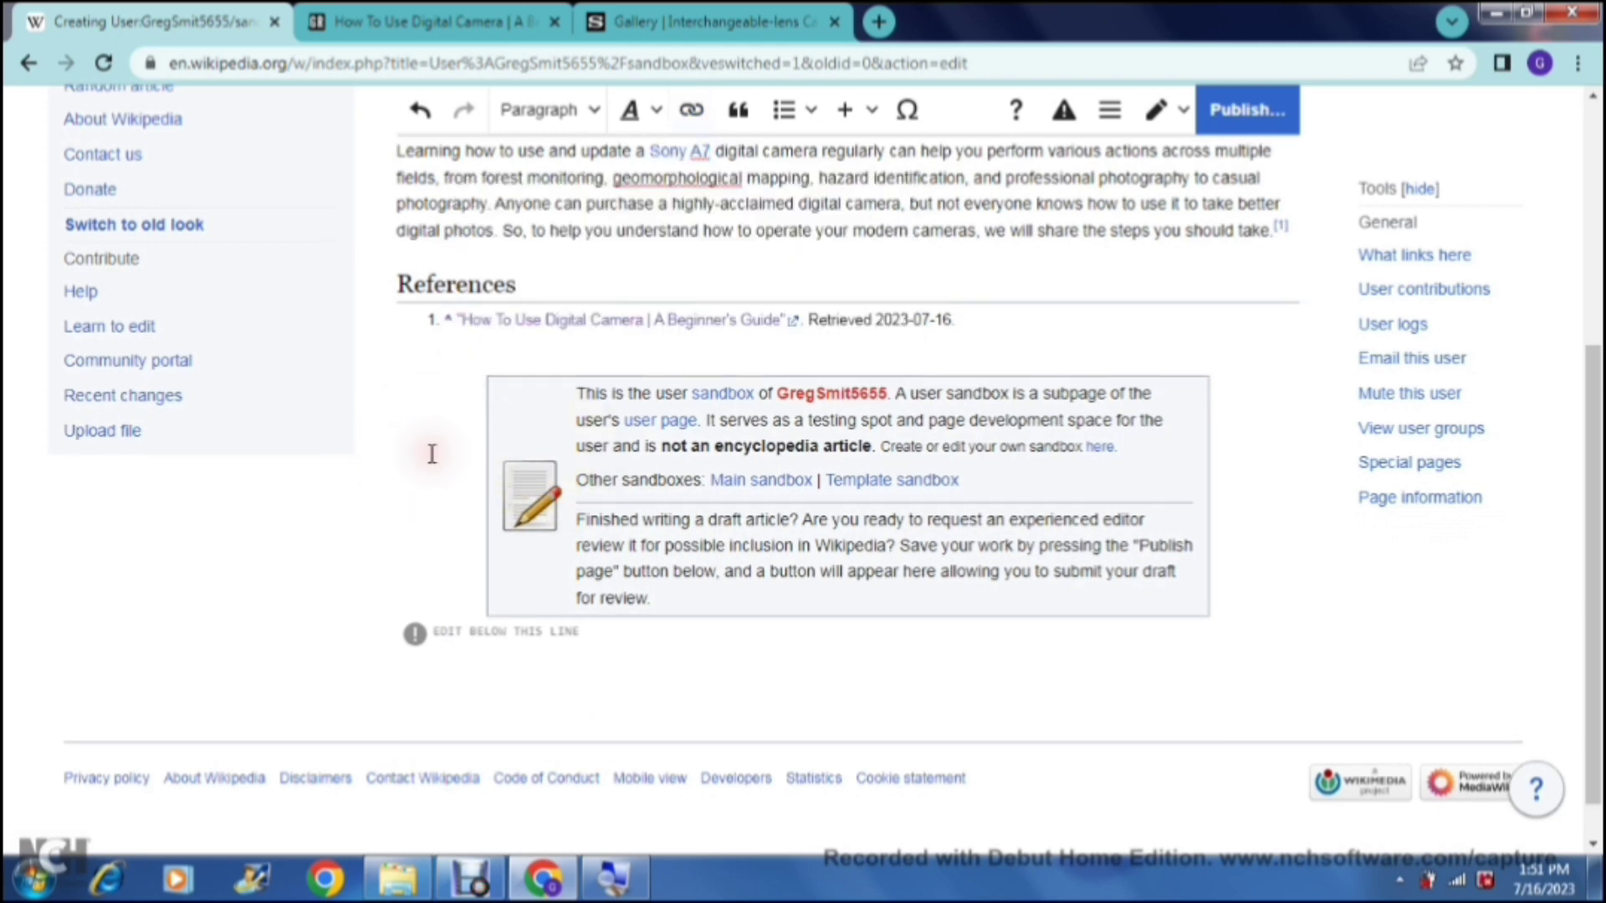
left_click(692, 166)
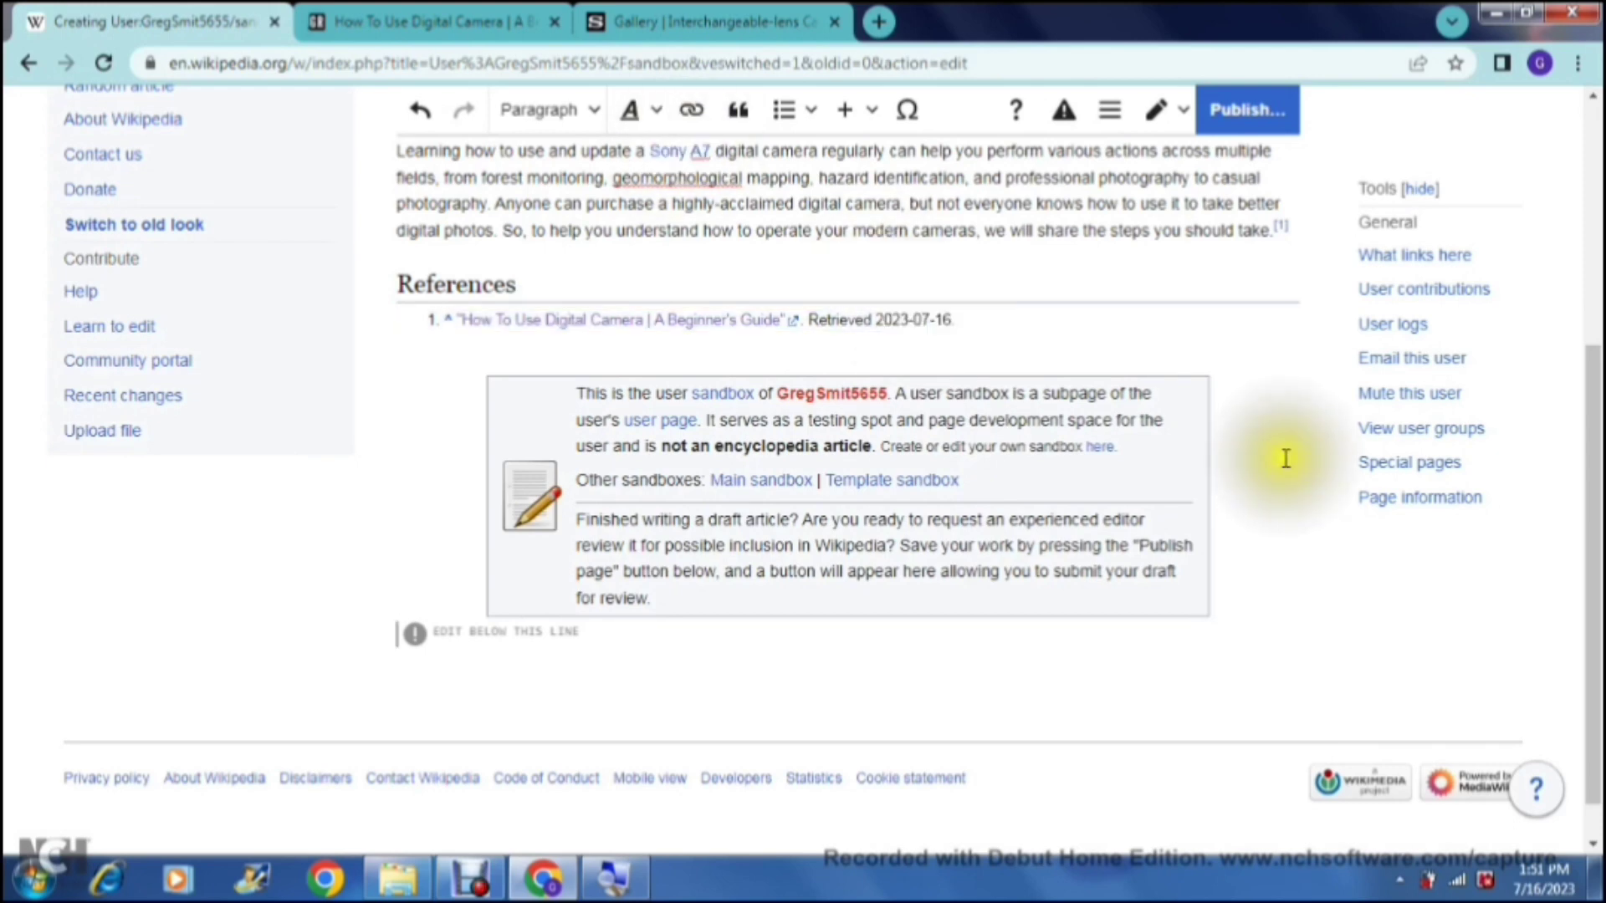
Start publishing the sandbox page with the edit summary "Creating my first page", keeping it watched with the Permanent duration.
left_click_drag(1597, 579, 1577, 466)
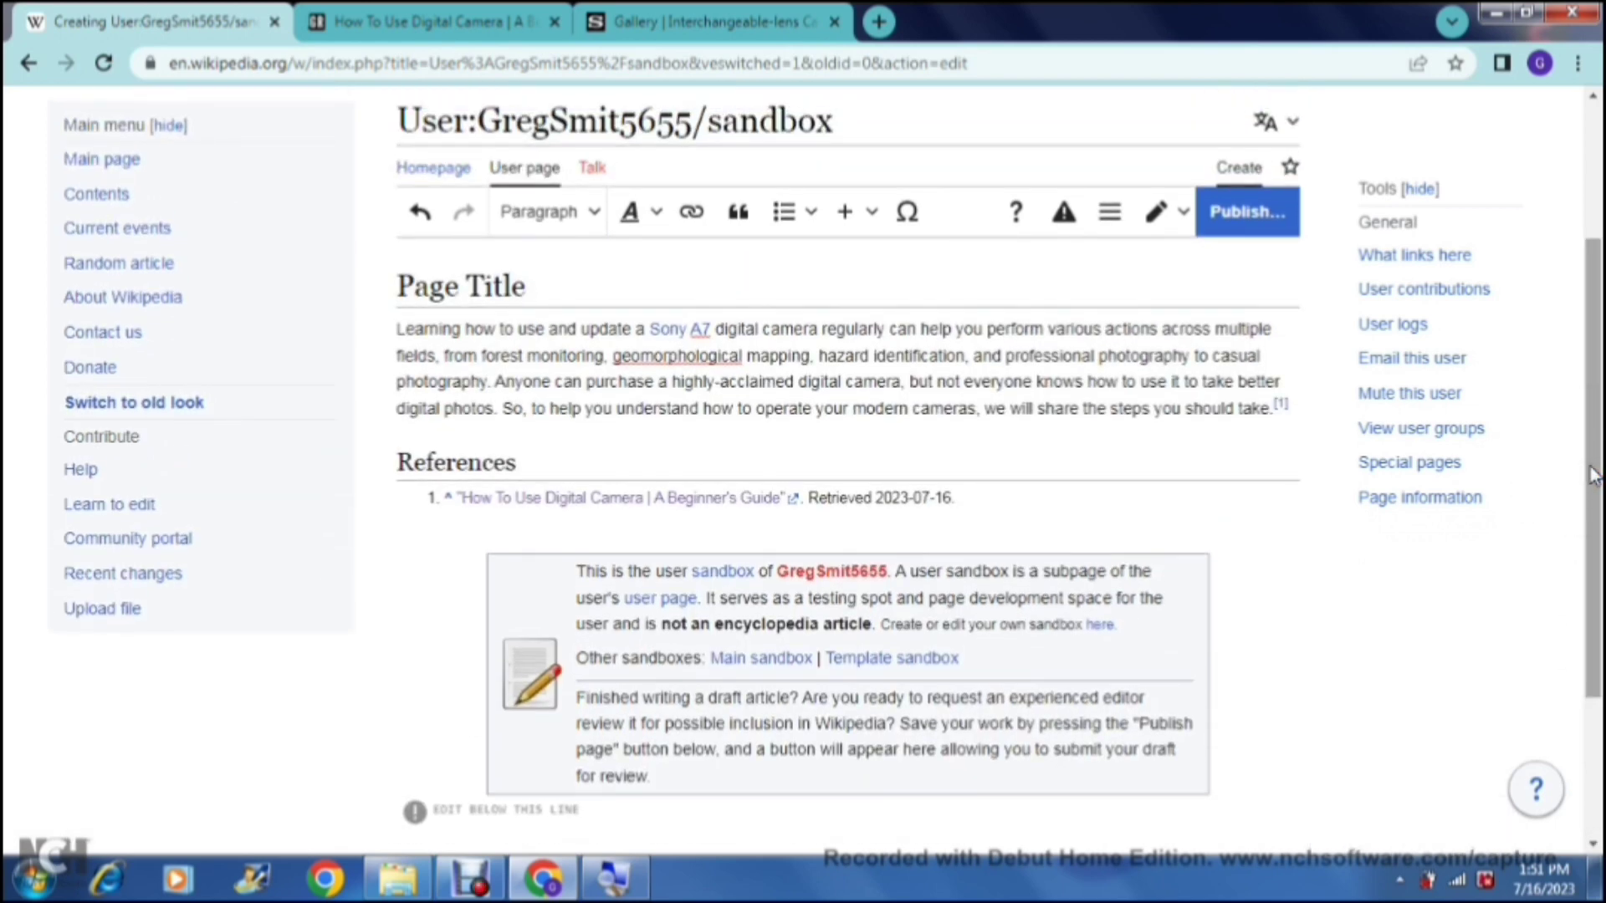
left_click(1590, 474)
left_click_drag(1590, 474, 1591, 433)
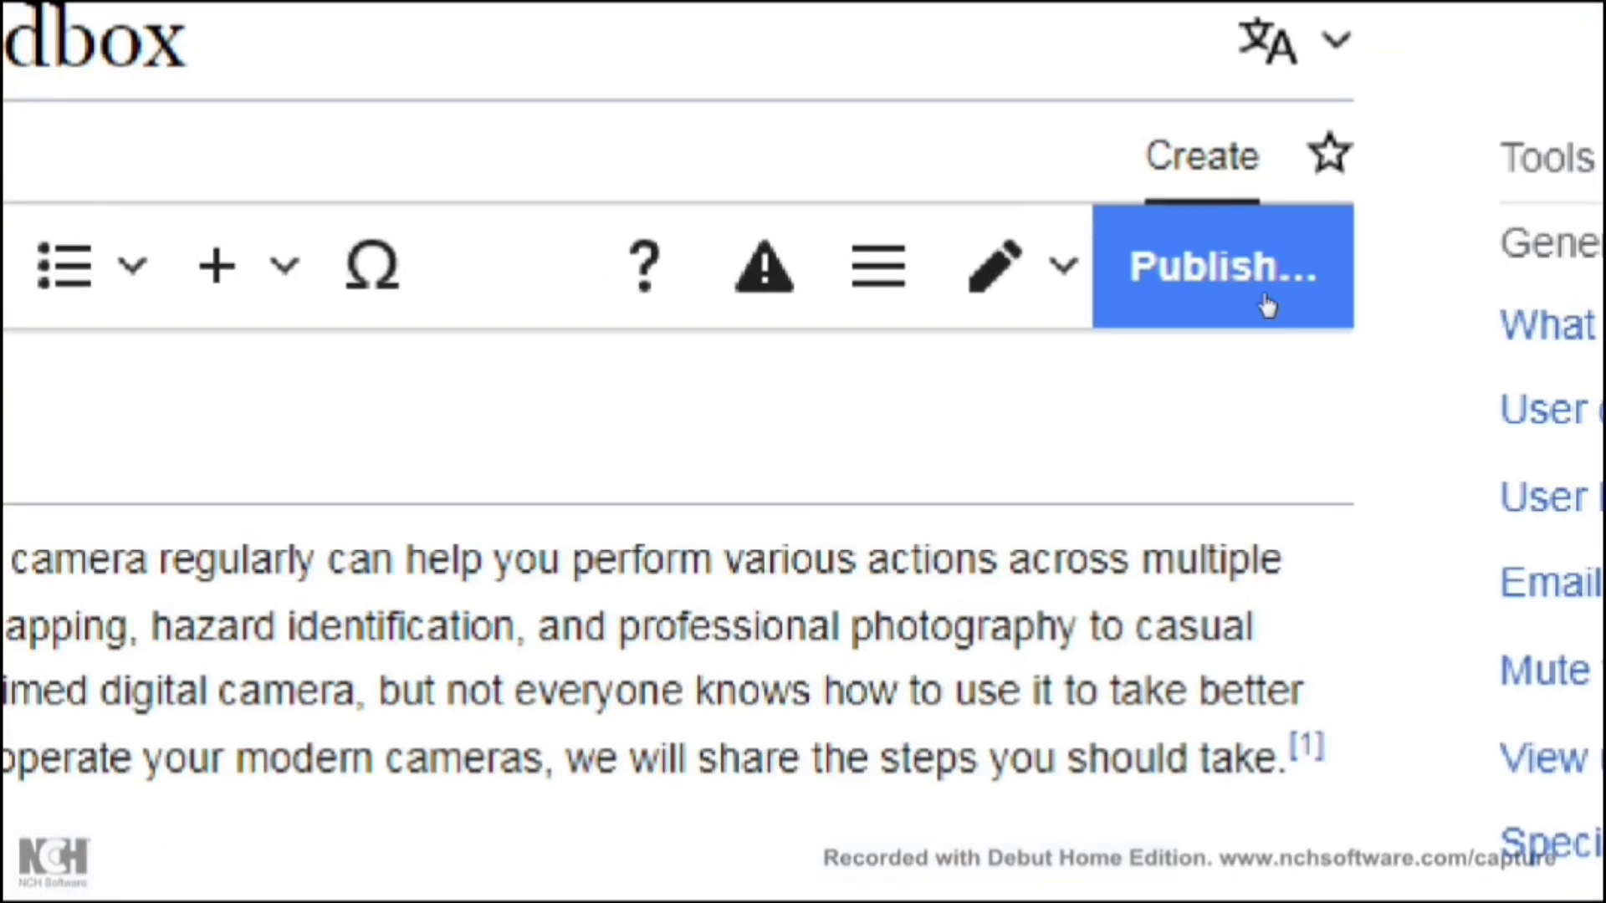
left_click(1236, 286)
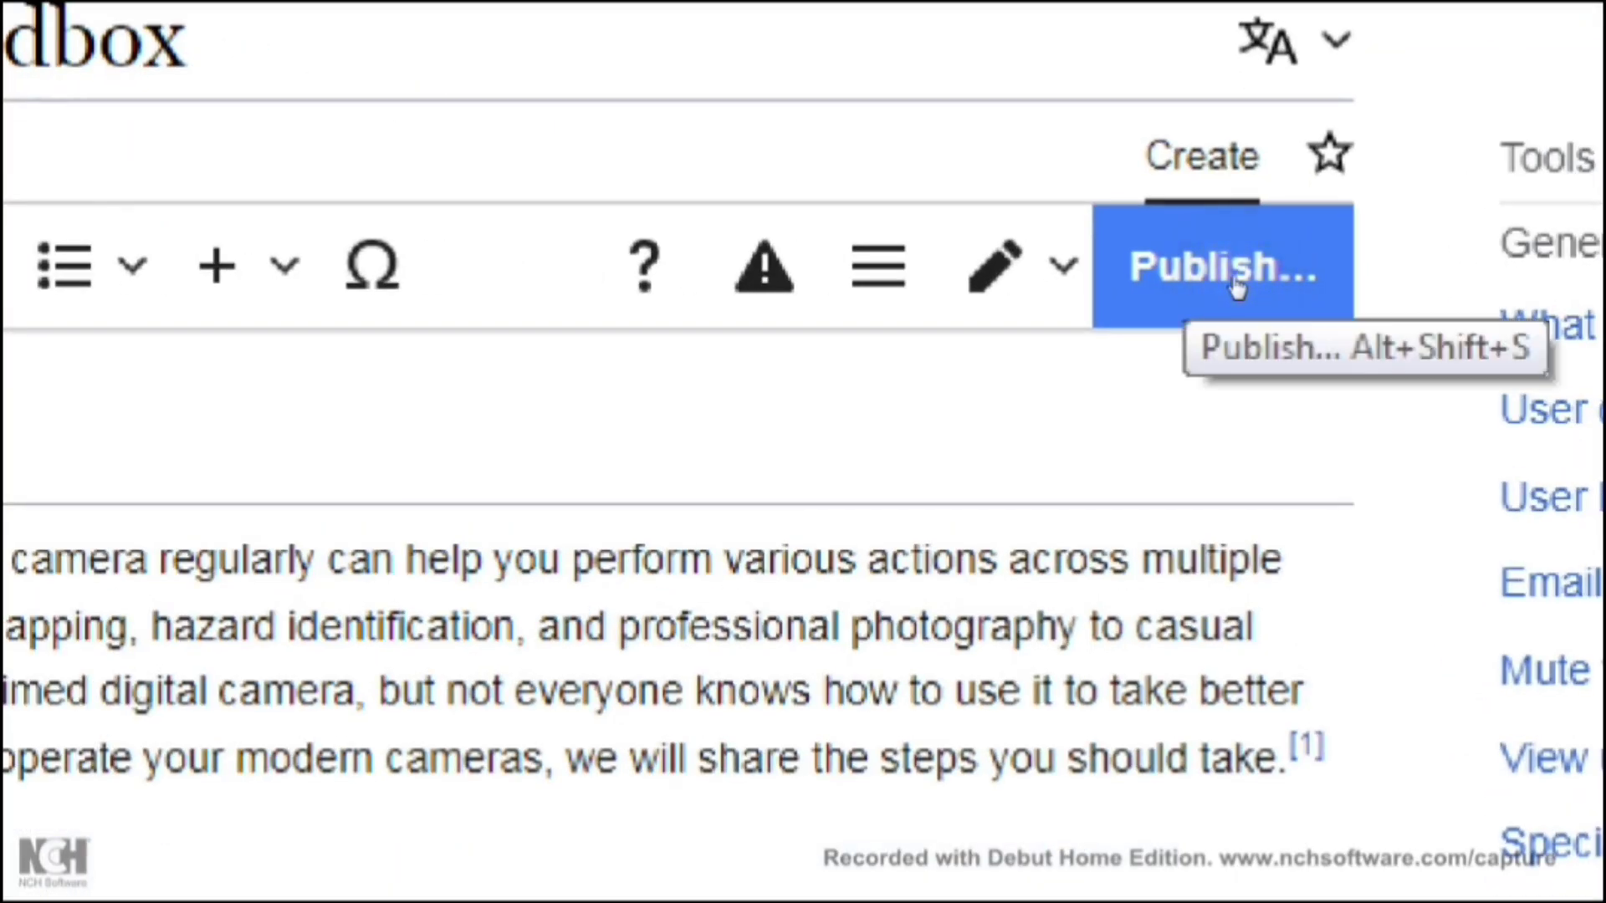
left_click(1236, 286)
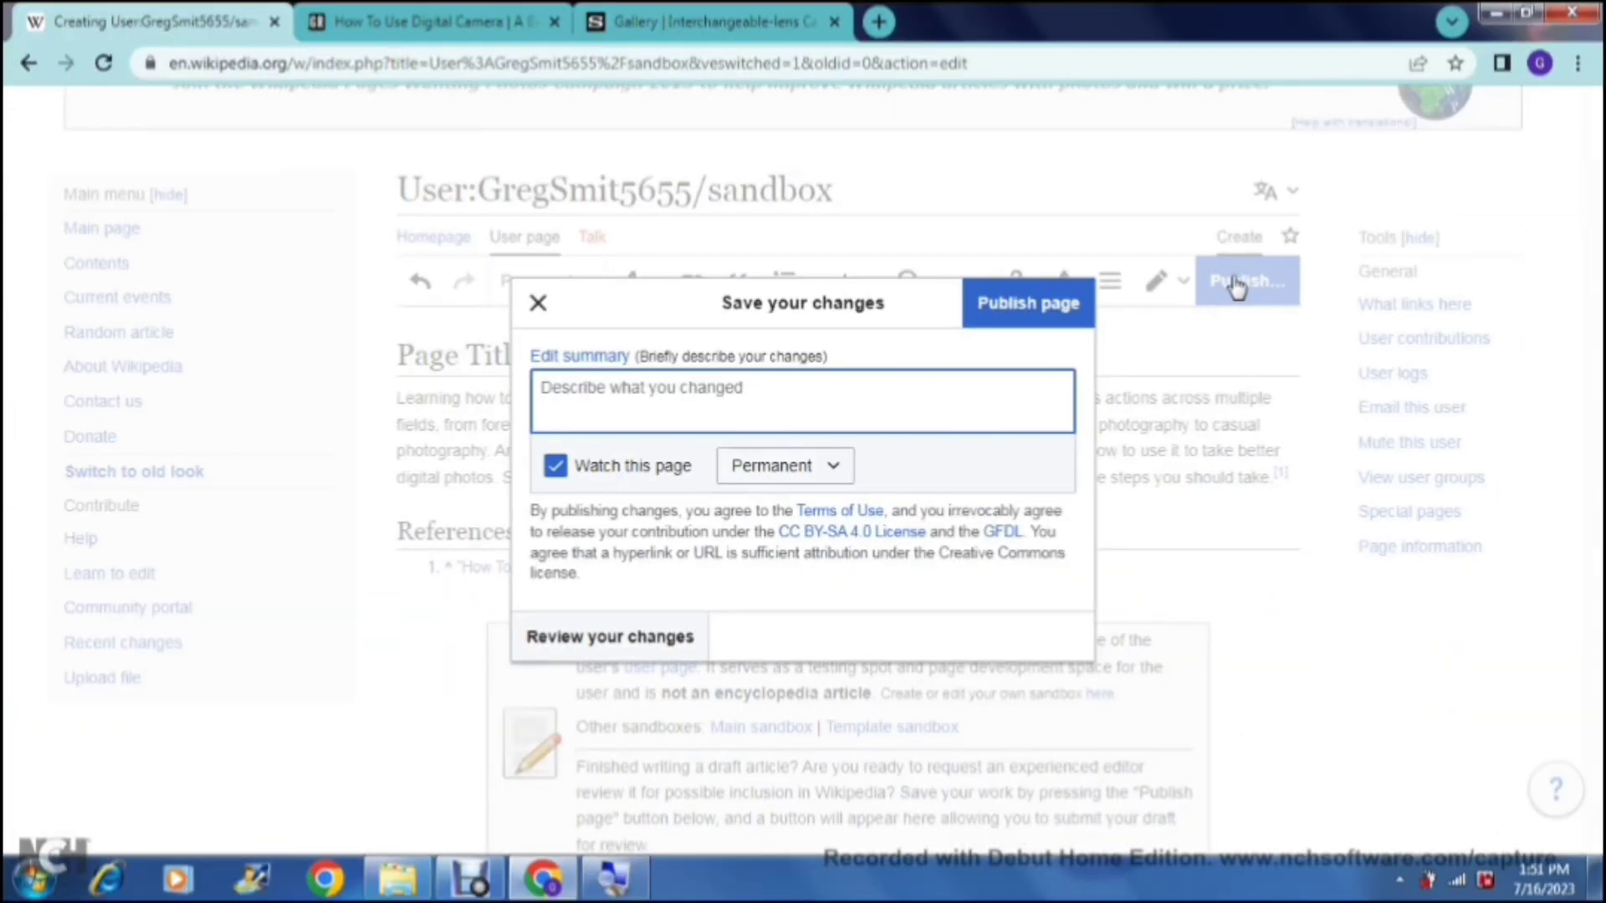
left_click(725, 387)
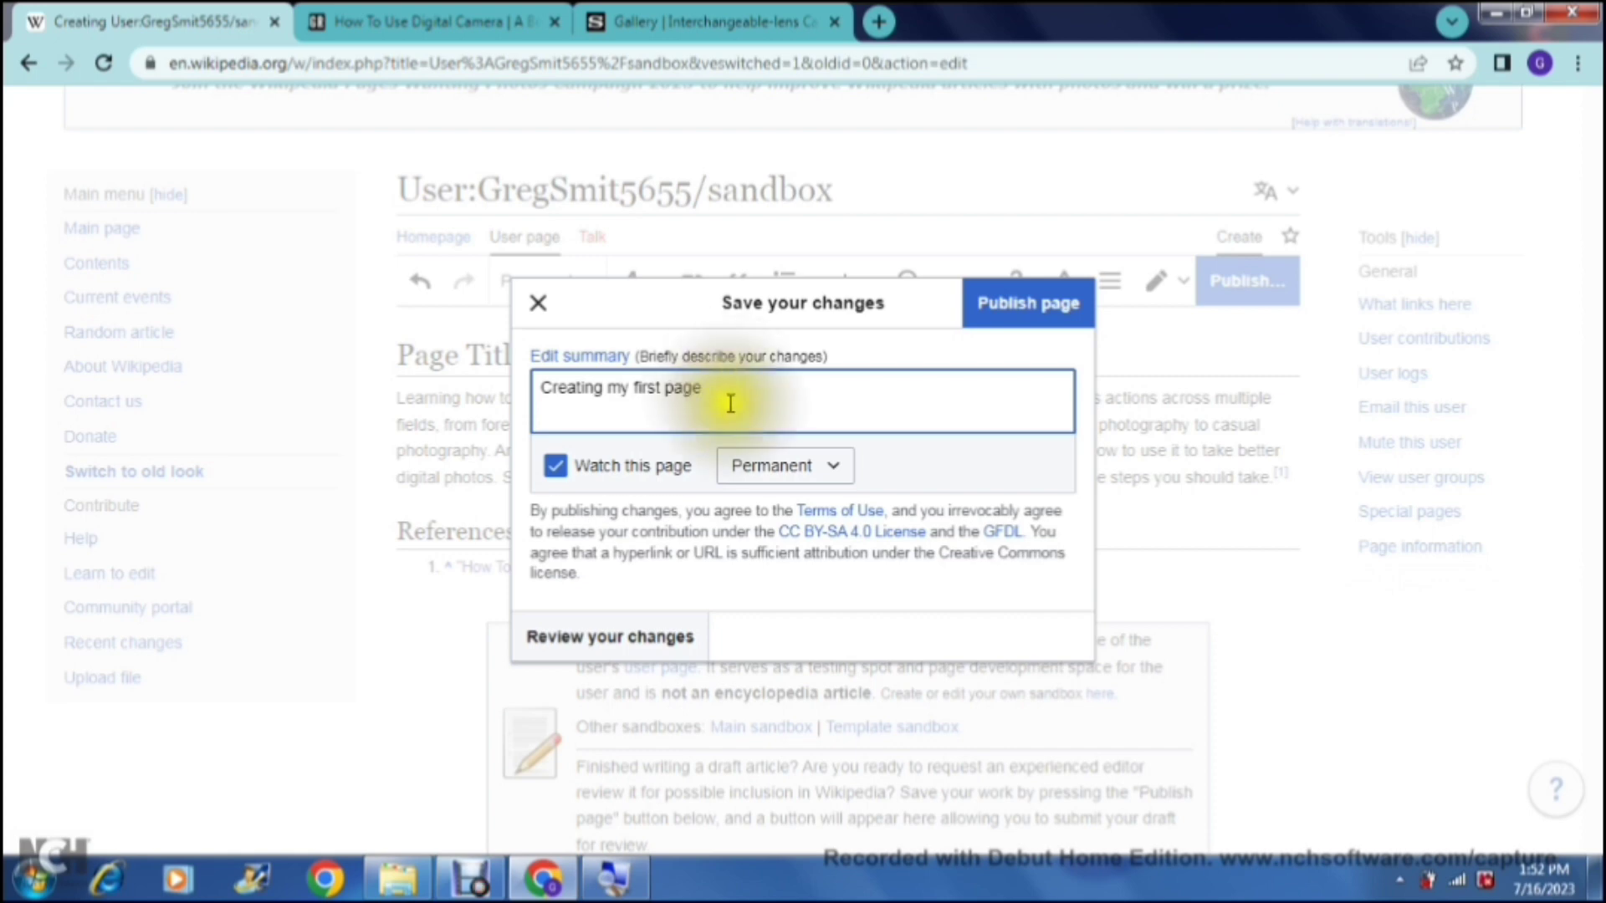
left_click(836, 470)
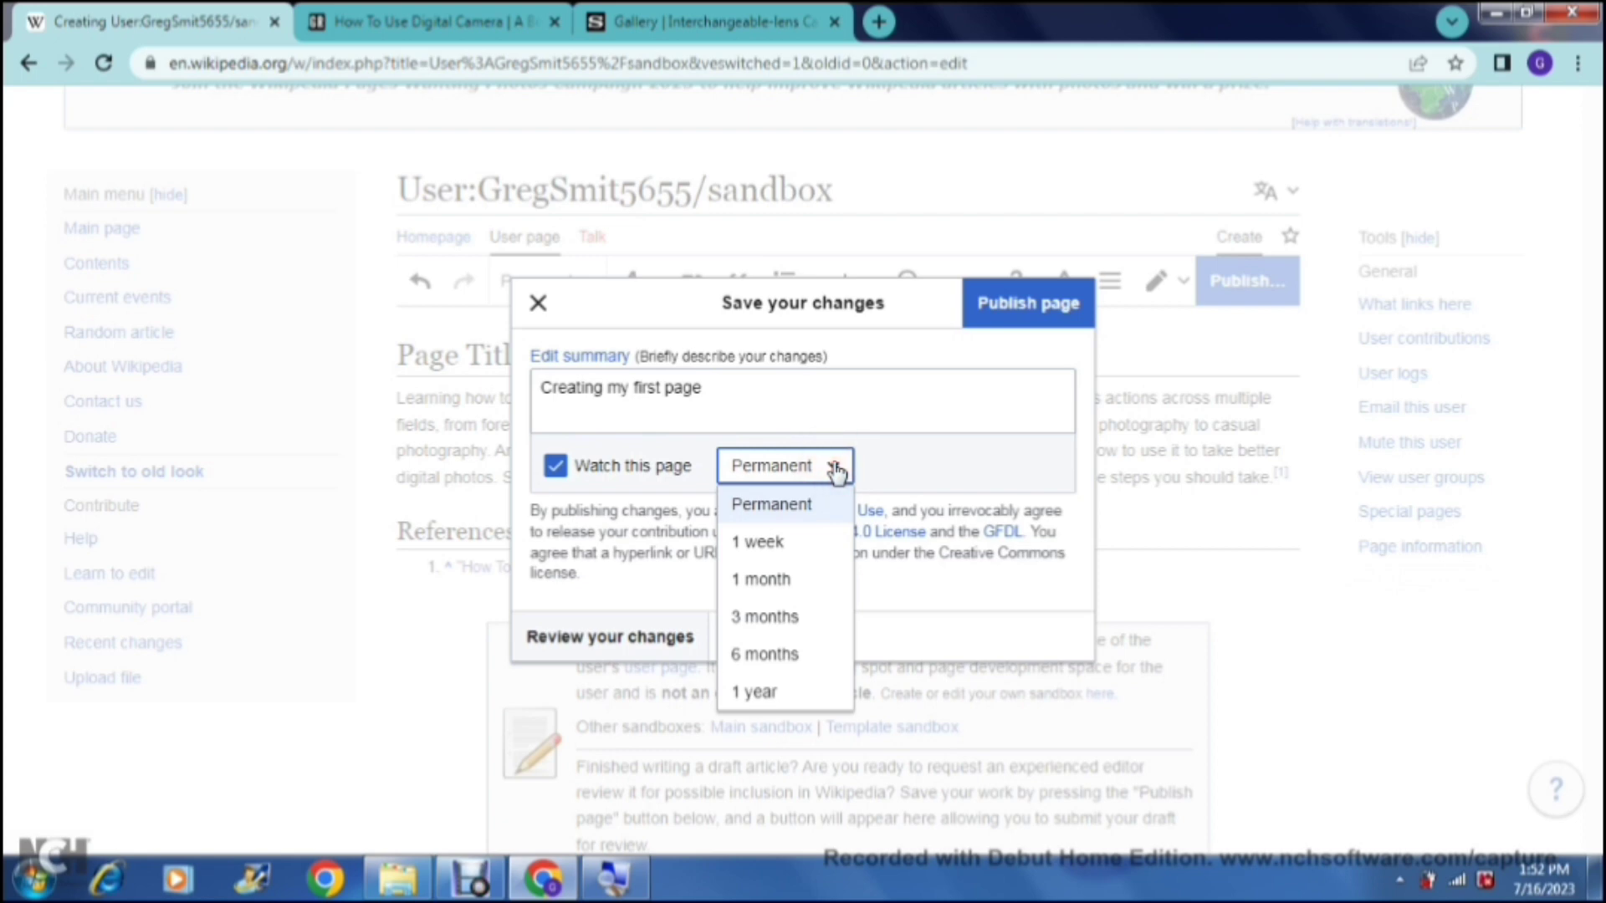
left_click(836, 470)
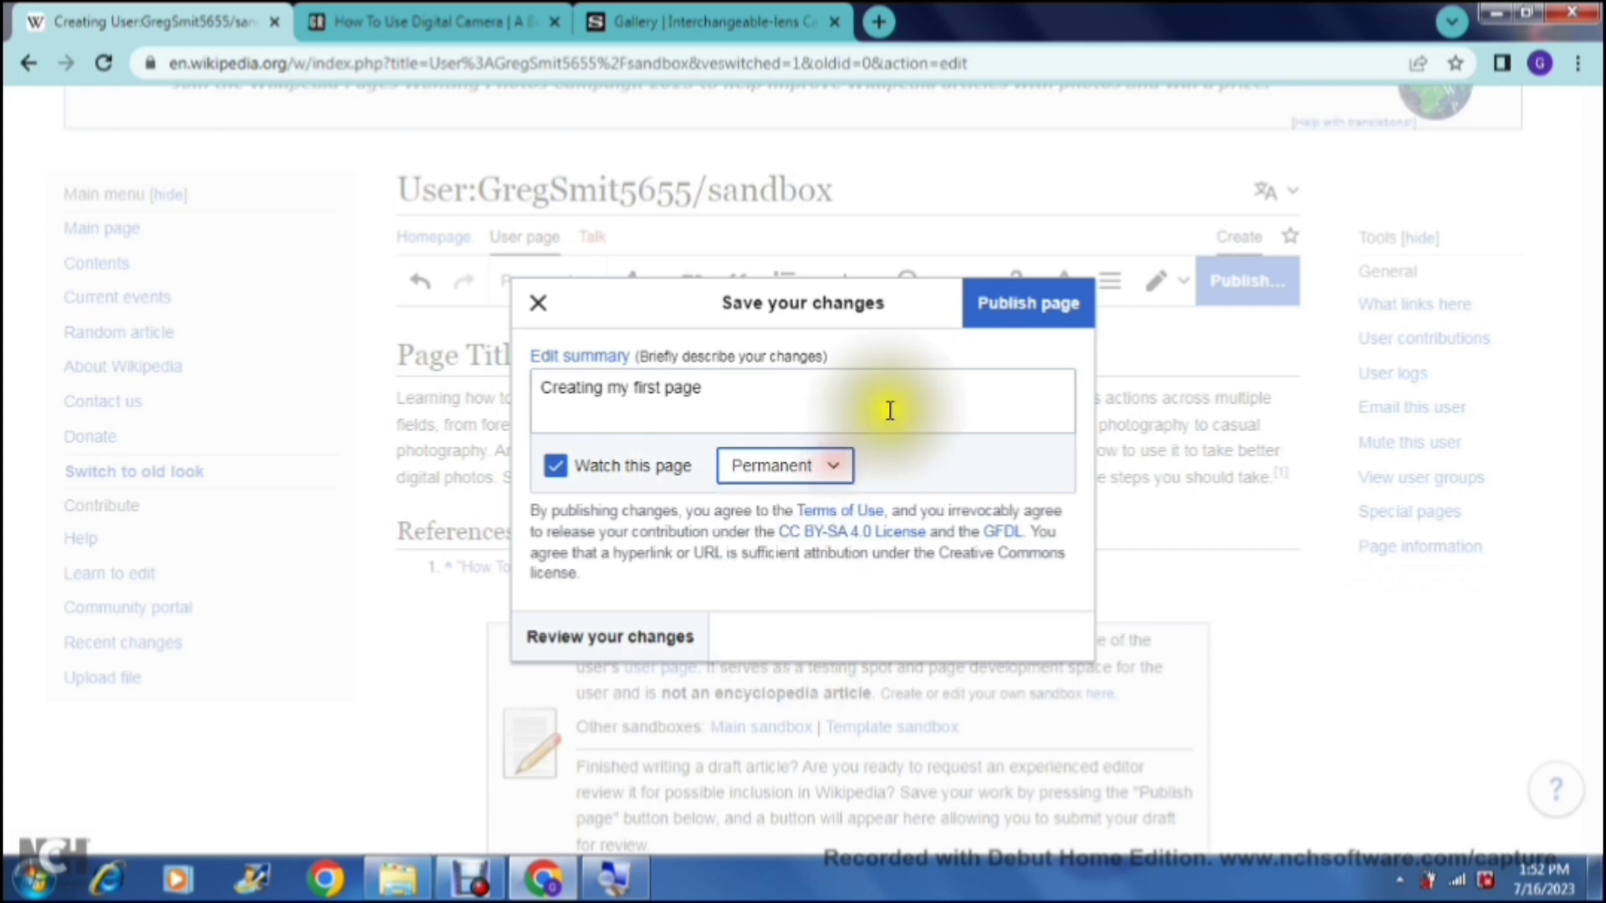
Submit the page for publishing and complete the CAPTCHA with the words shown in the image.
left_click(1013, 322)
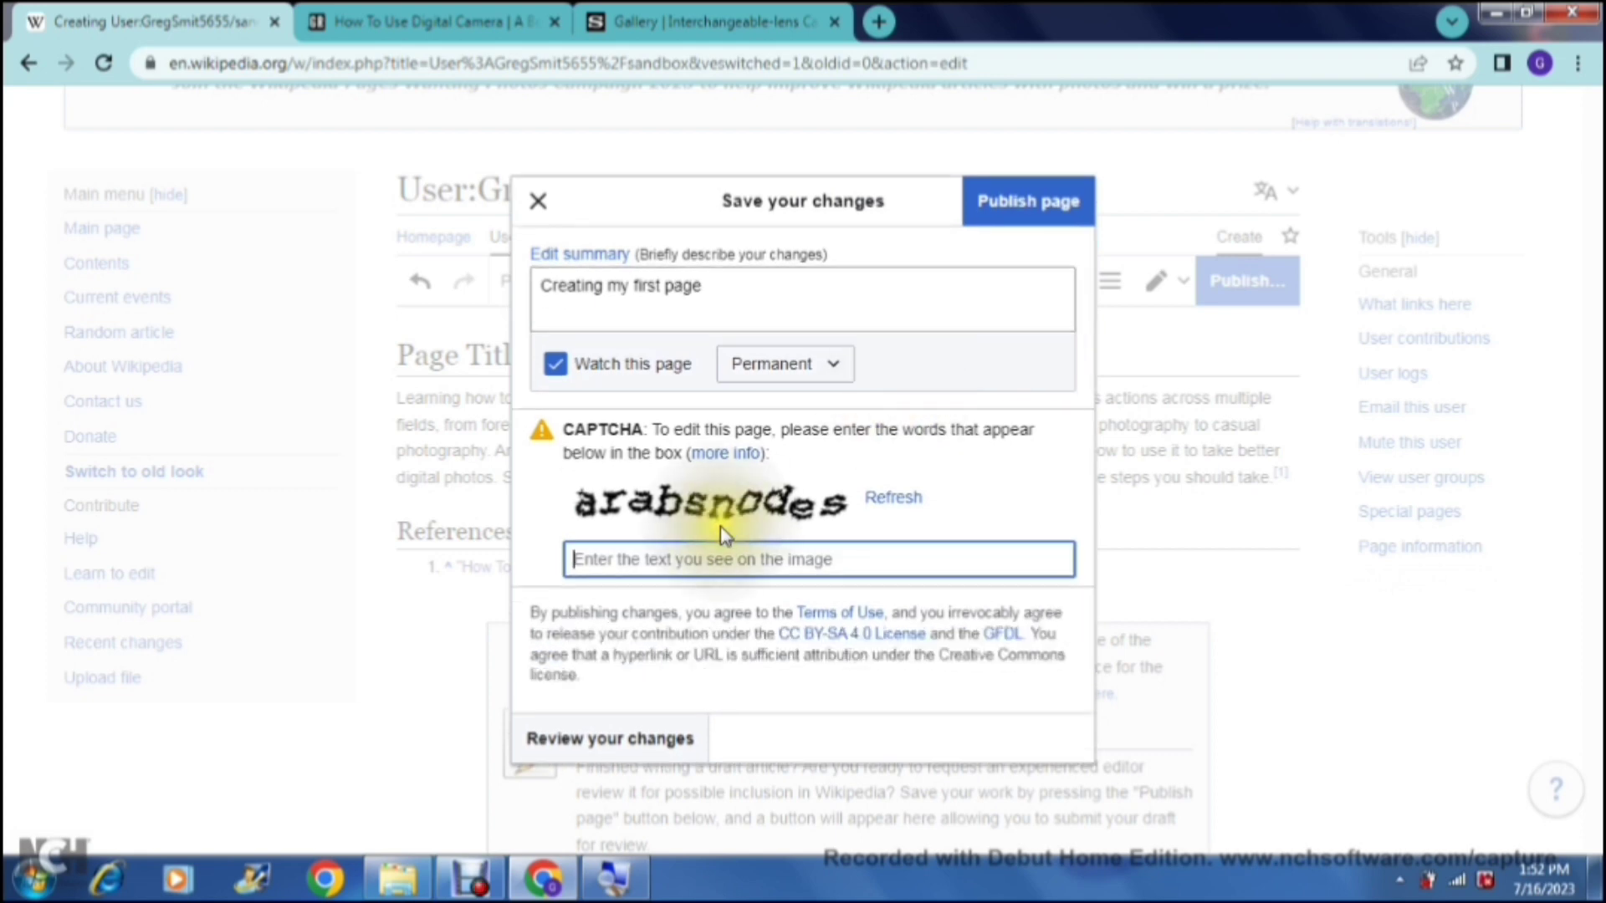
left_click(701, 559)
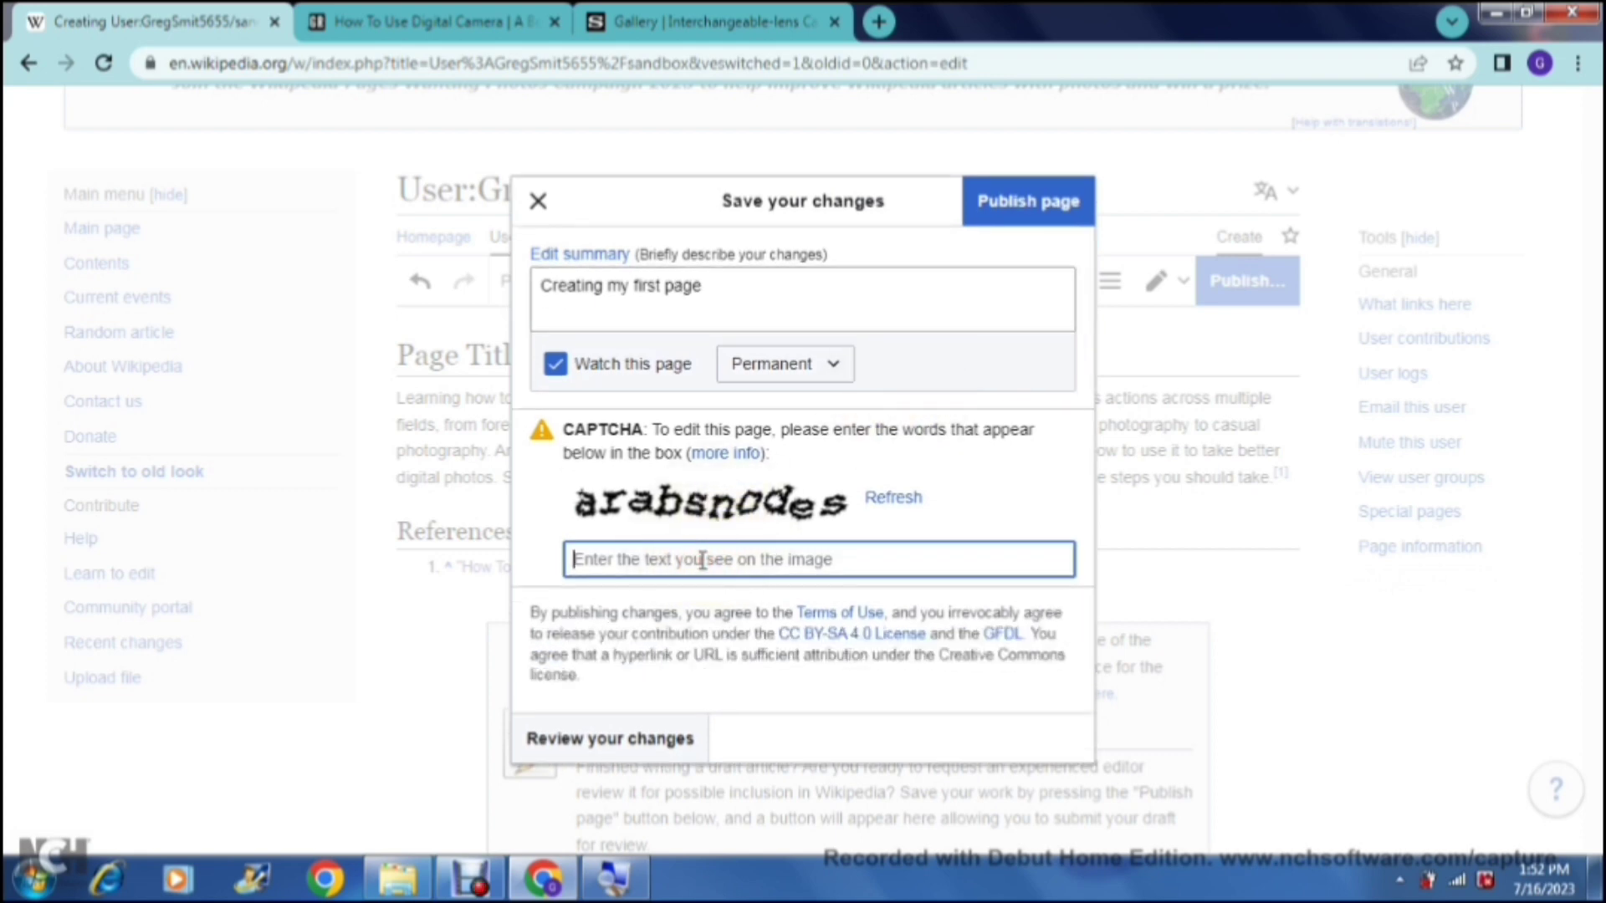
type("a")
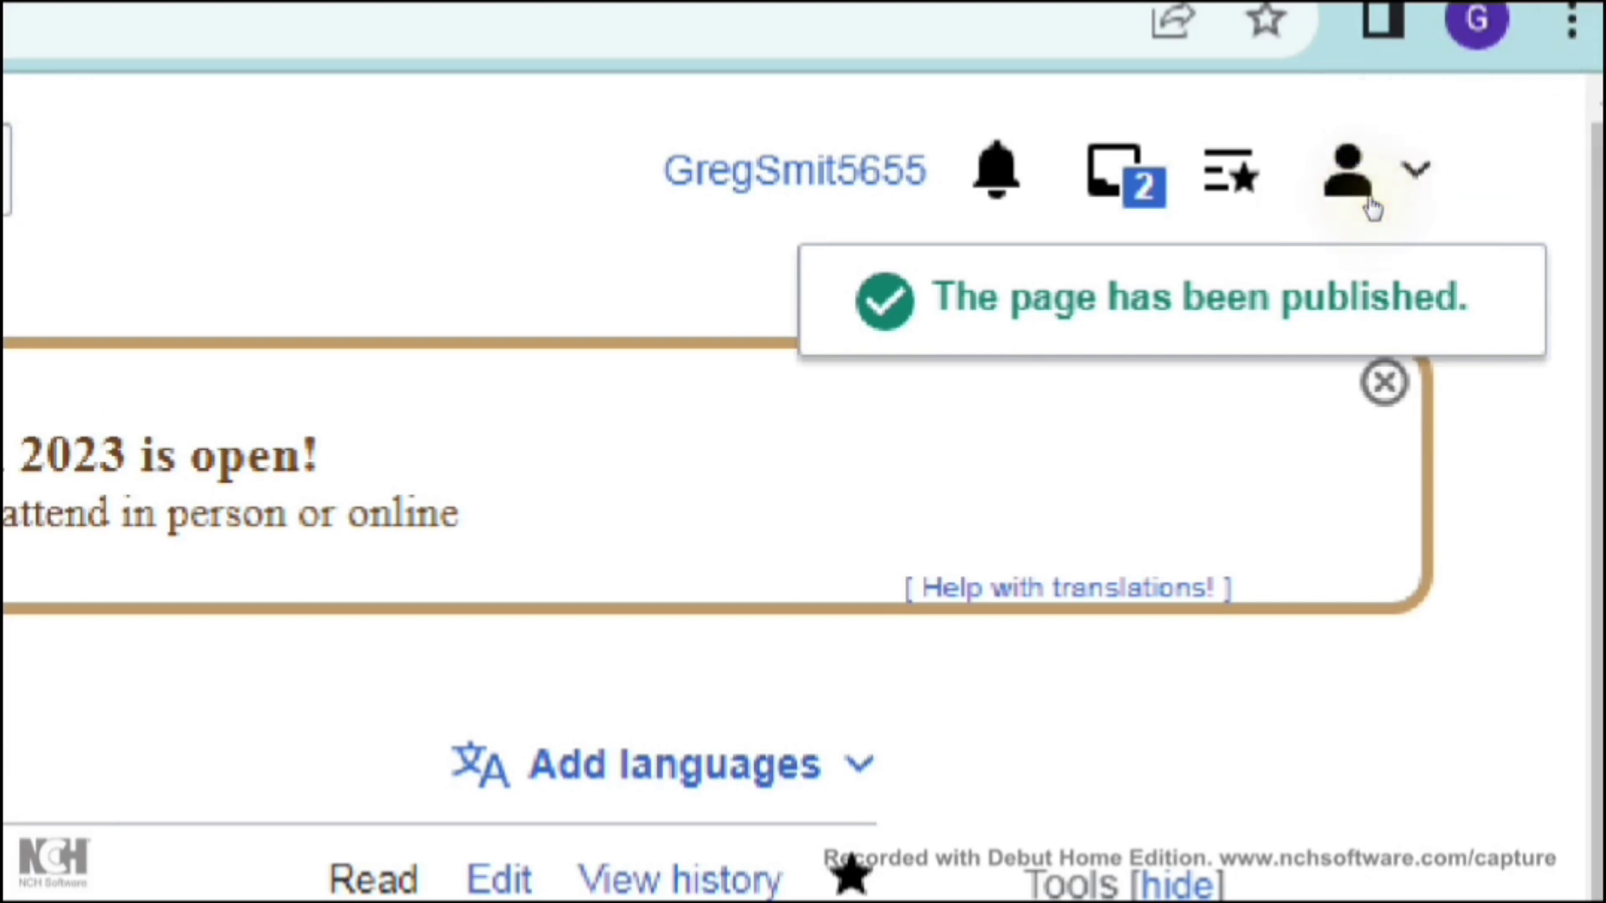
View the account's notices and open the watchlist to examine its filters and recent changes.
left_click(1395, 128)
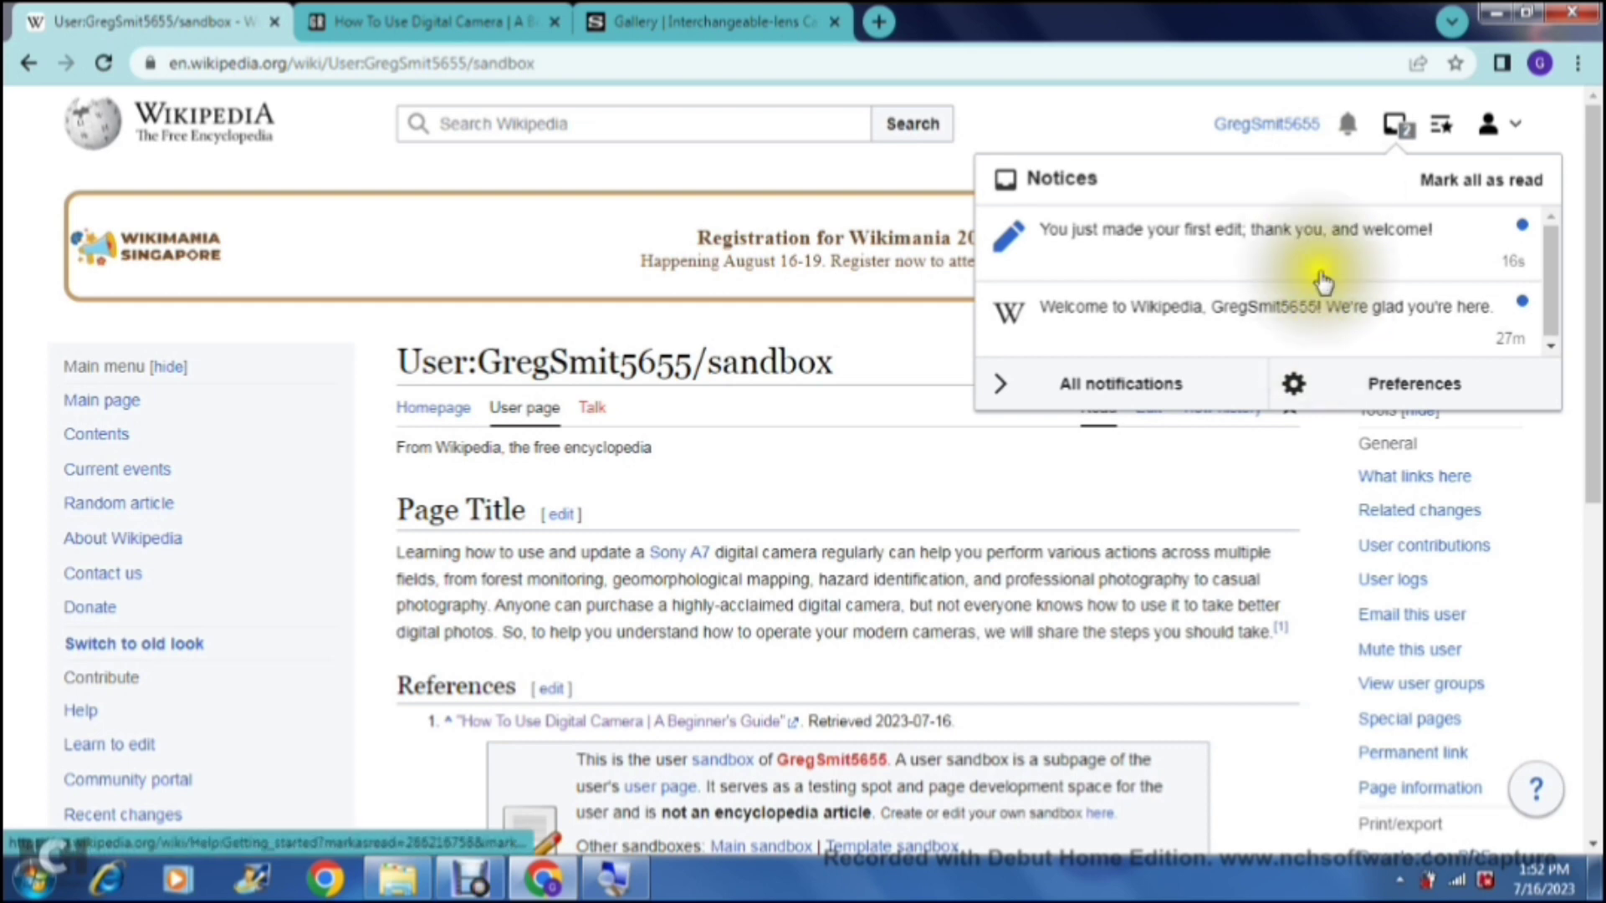
left_click(1439, 132)
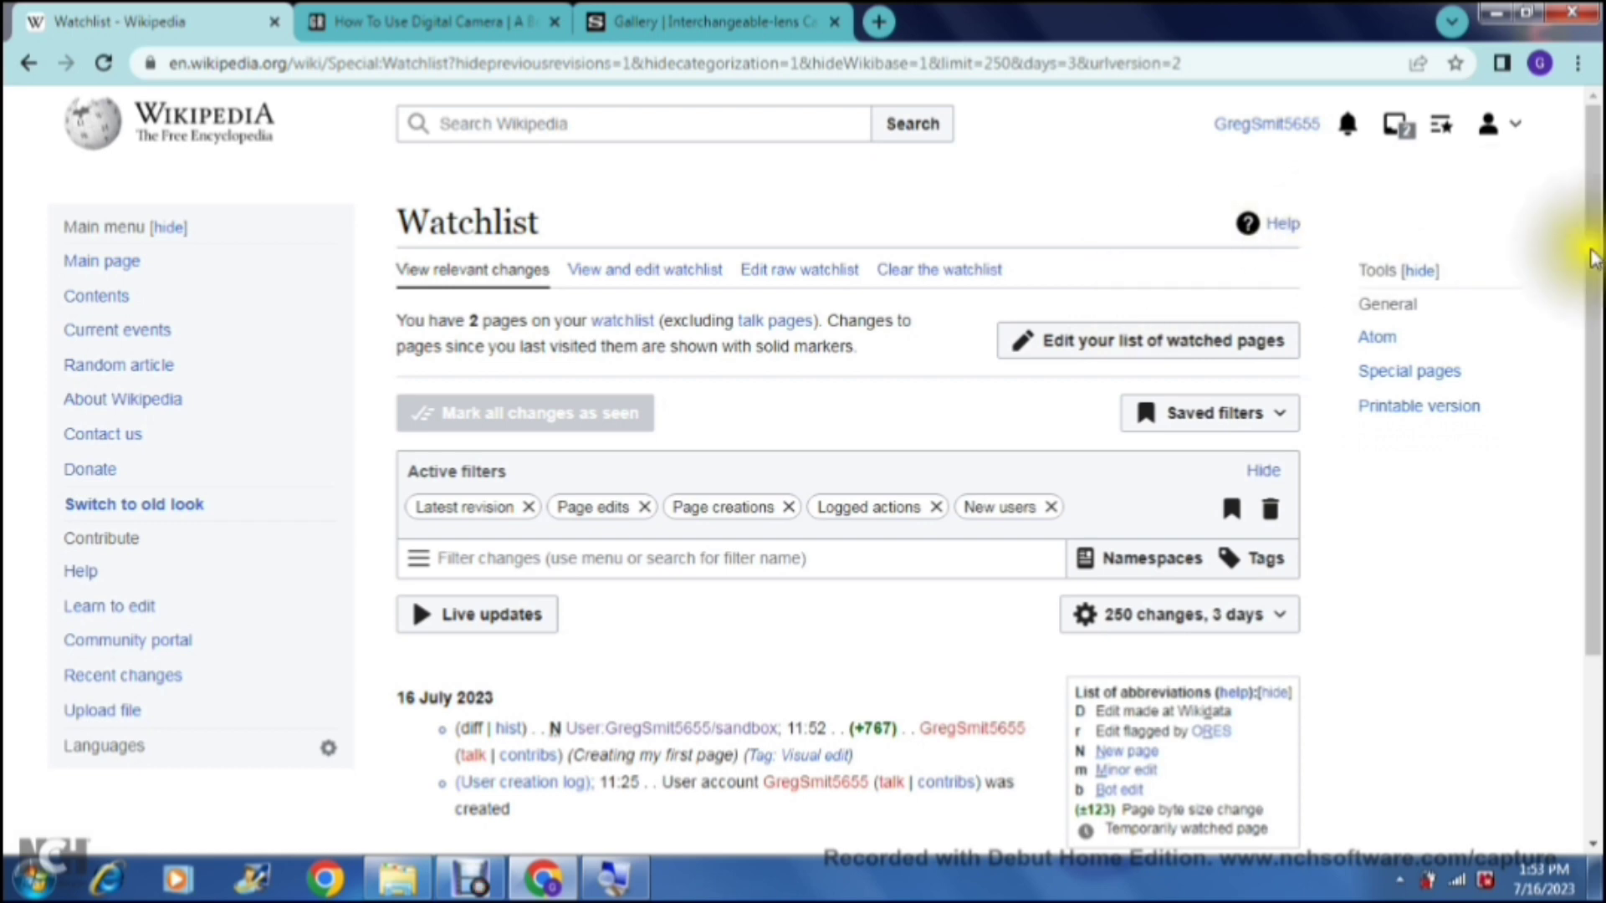
mouse_move(1595, 261)
left_mouse_down()
mouse_move(1589, 350)
mouse_move(1589, 258)
left_mouse_up()
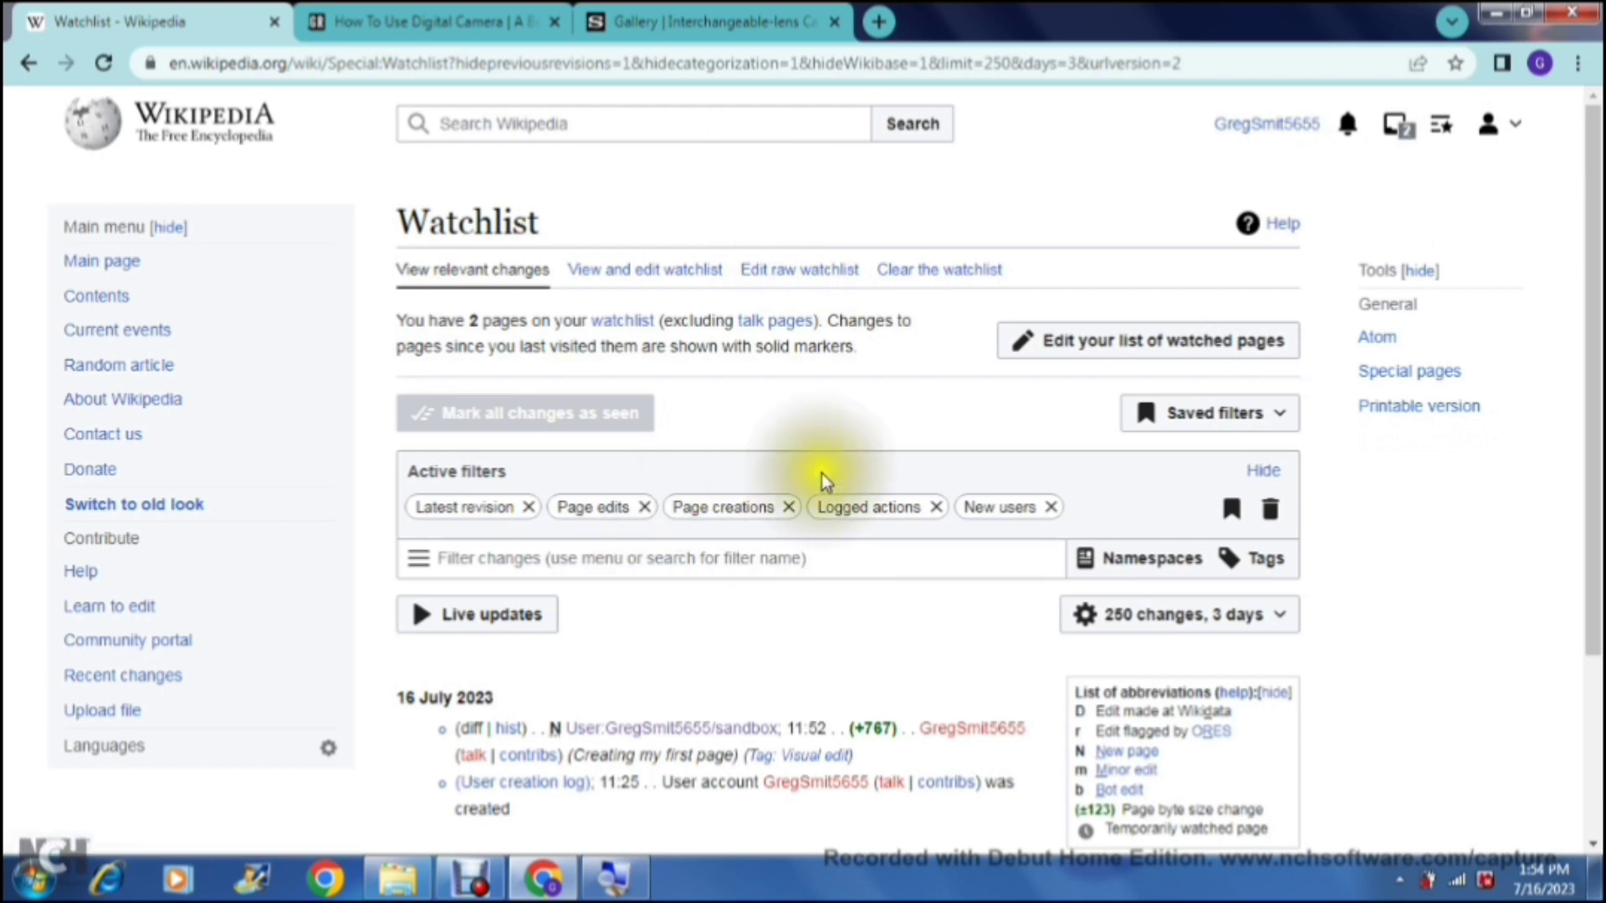
left_click_drag(1585, 334, 1581, 180)
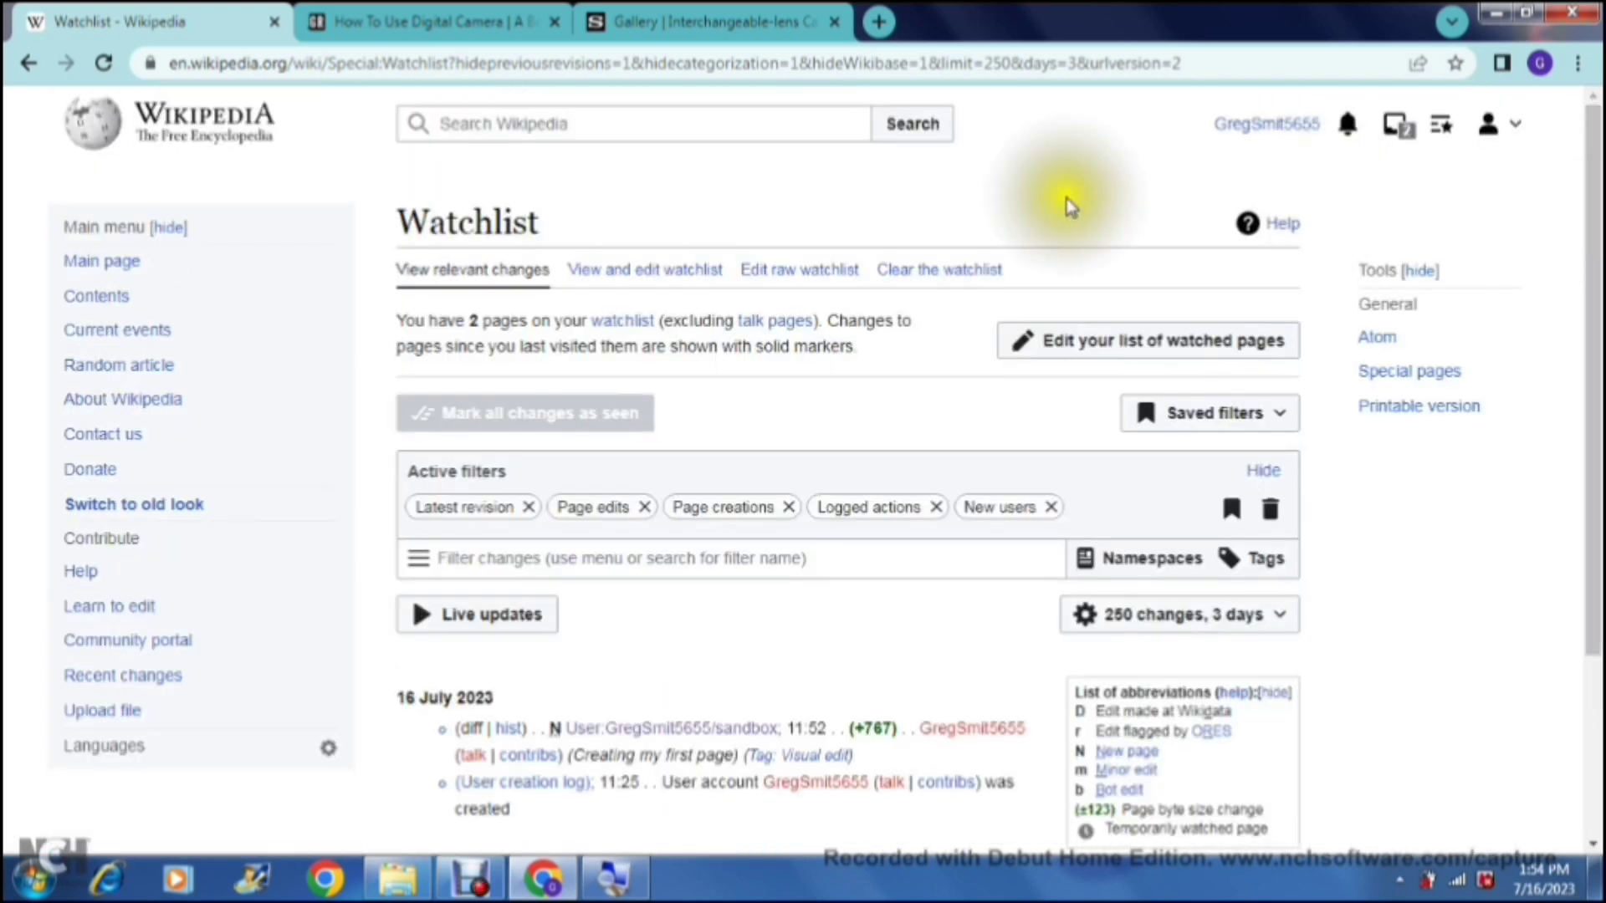